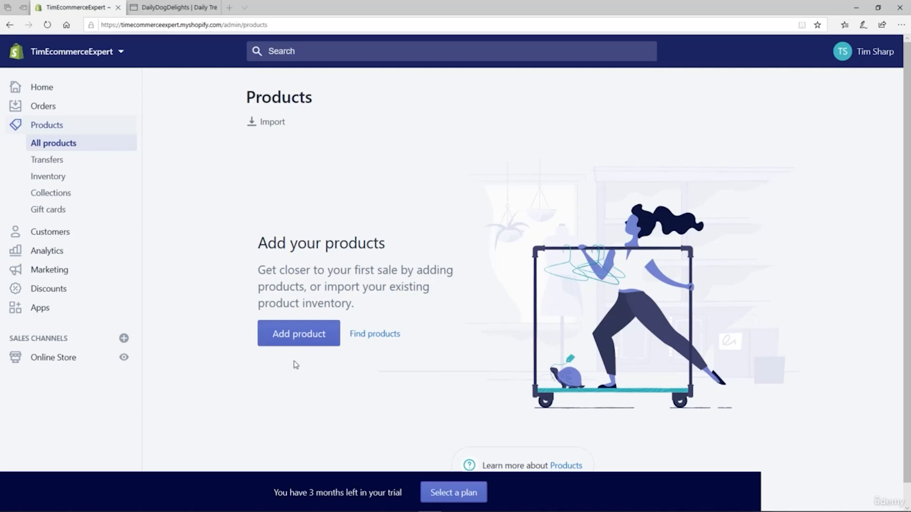
Start adding a new product and check its title and description fields
click(299, 340)
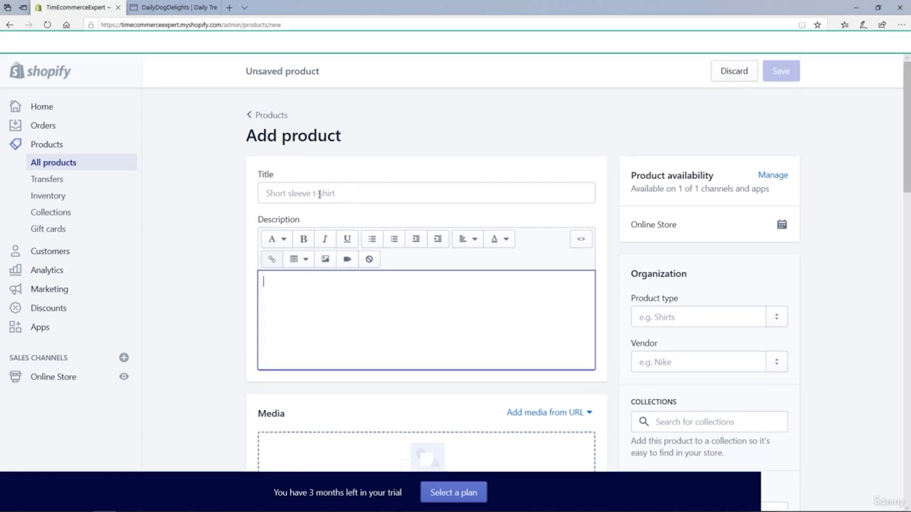
click(318, 194)
click(349, 295)
drag(906, 126, 889, 202)
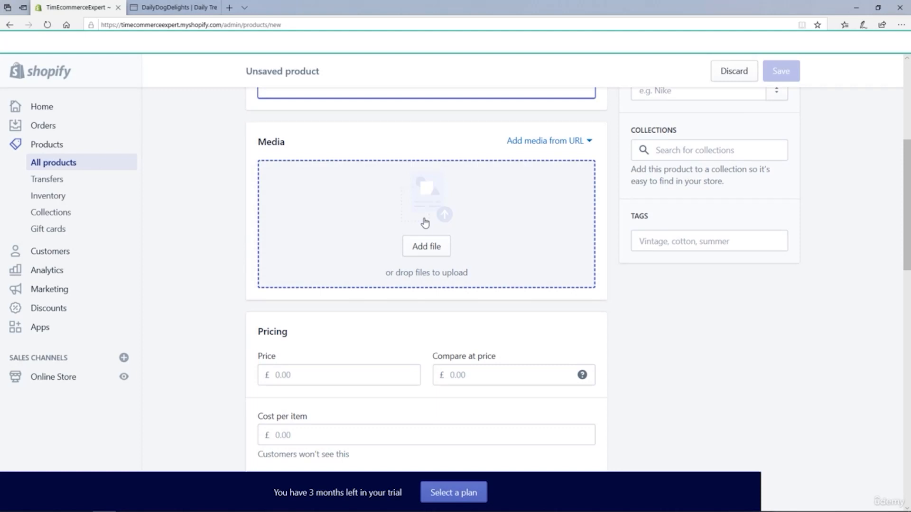
Examine the new product's media and pricing sections, including the price and cost per item fields
scroll(455, 216, down, 3)
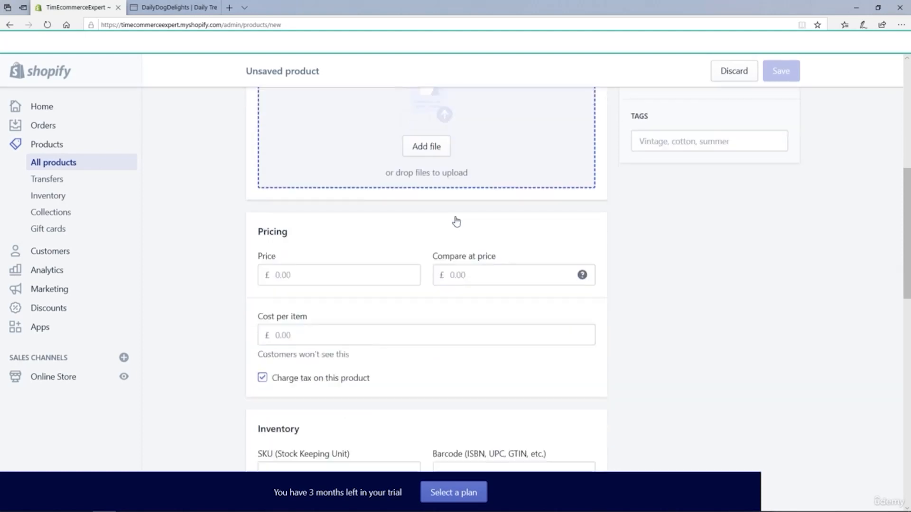
scroll(457, 221, down, 2)
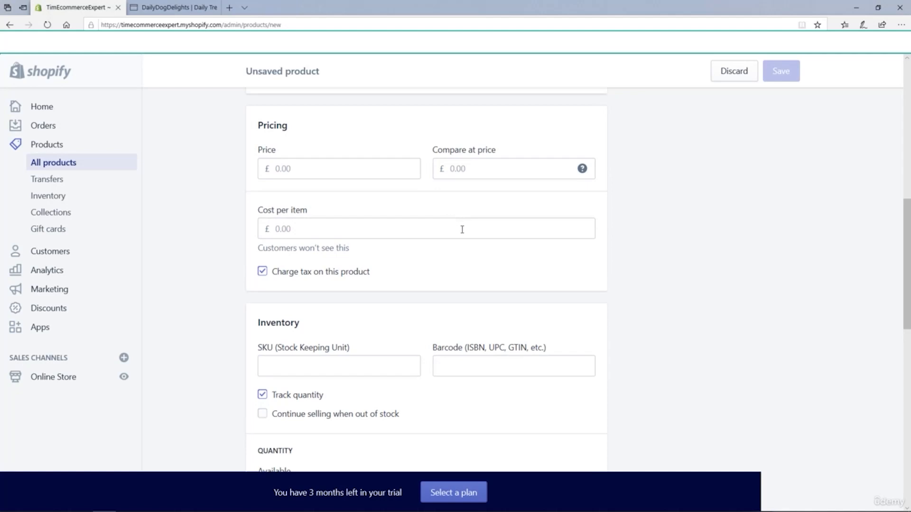
click(298, 168)
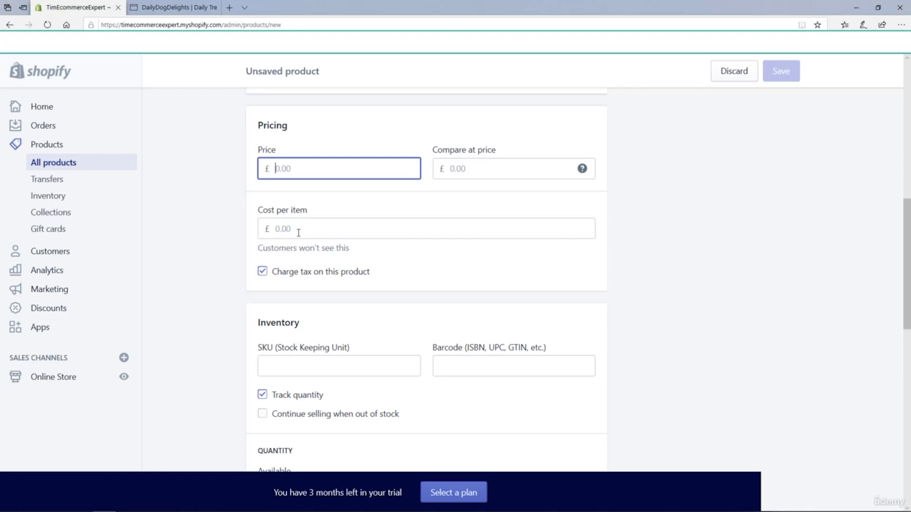
drag(258, 248, 353, 256)
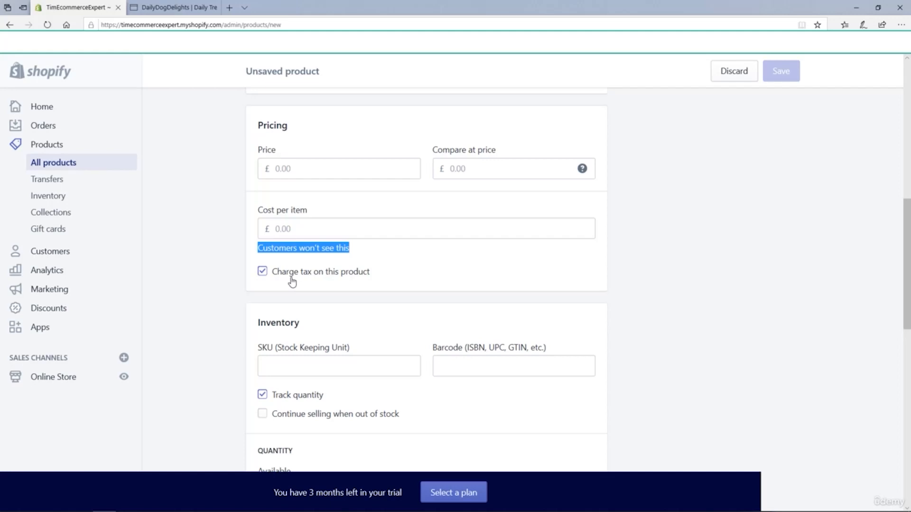
Try the product form without quantity tracking, restore Track quantity, and select the available quantity value
scroll(292, 281, down, 5)
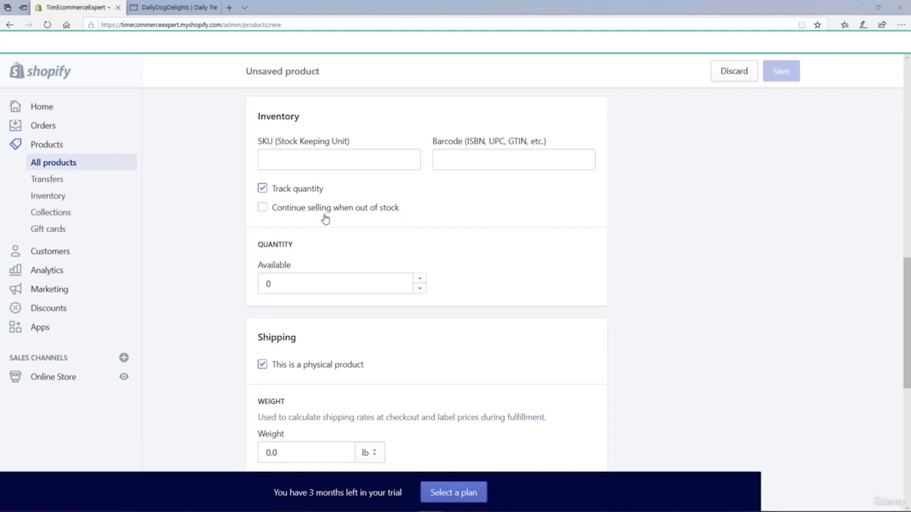
click(264, 190)
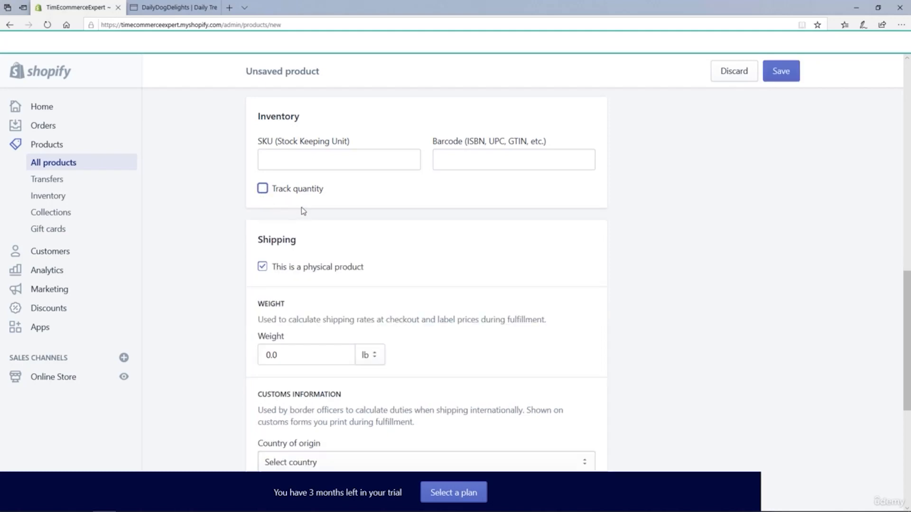
click(262, 190)
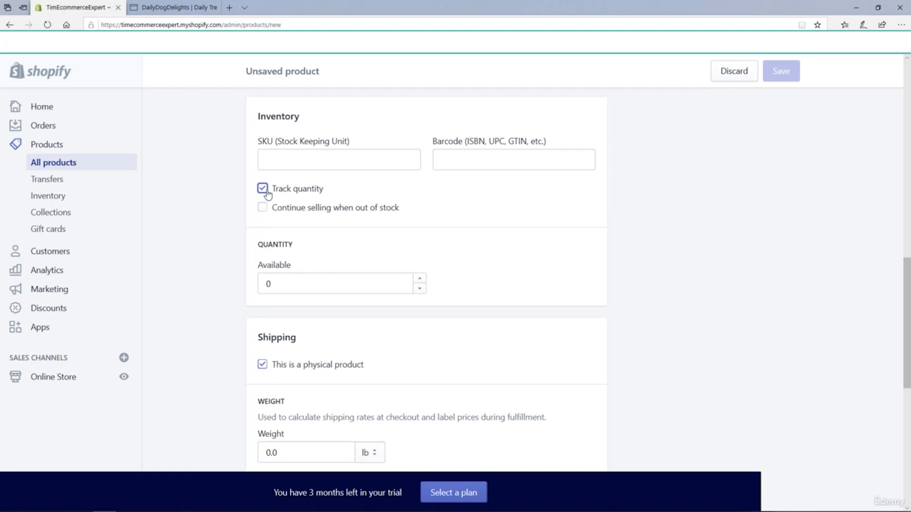
click(264, 190)
click(264, 189)
drag(296, 282, 252, 280)
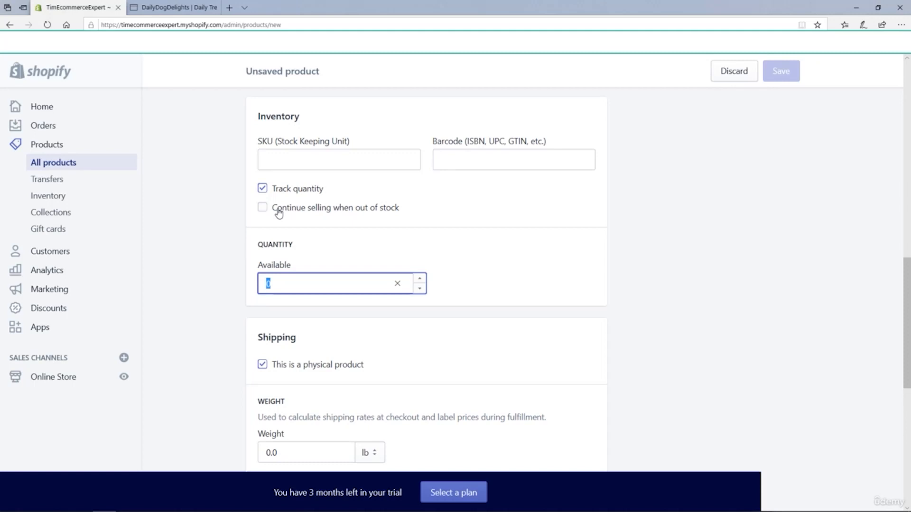
Try the shipping section with the physical product option off, and turn the option back on
drag(904, 275, 893, 334)
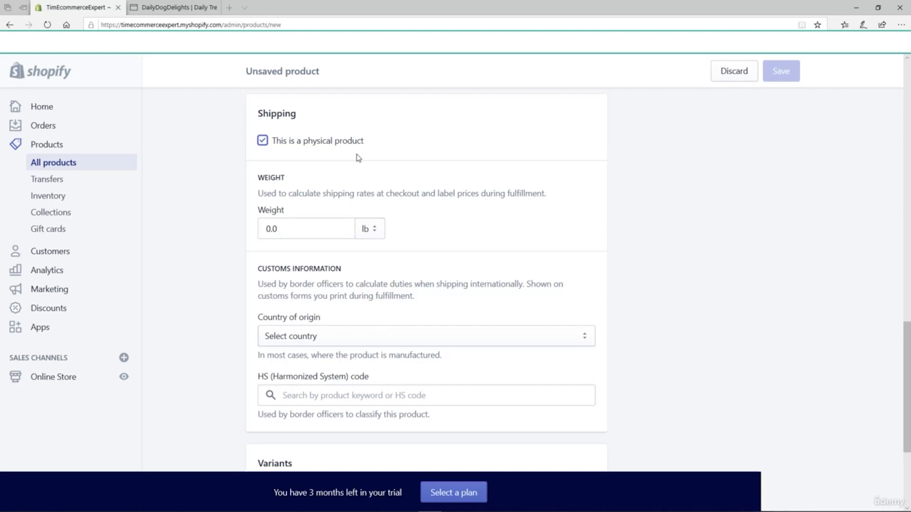
click(263, 141)
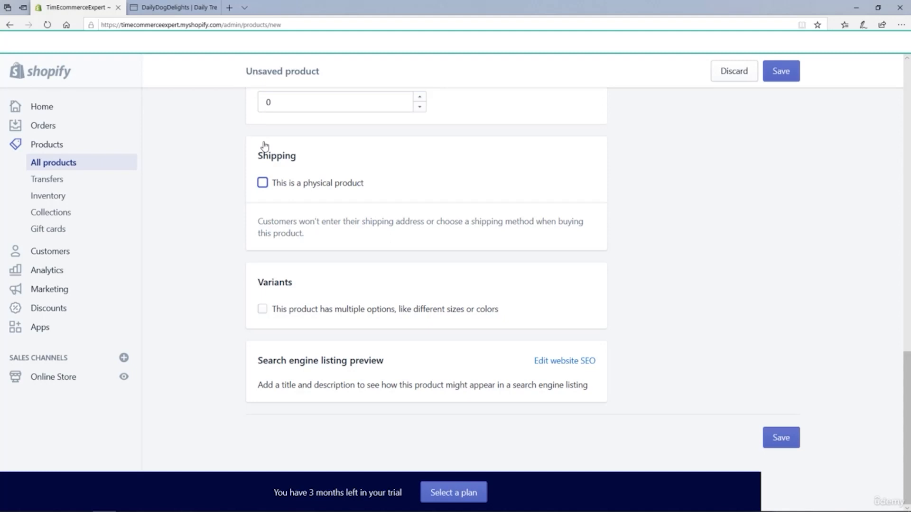
click(263, 184)
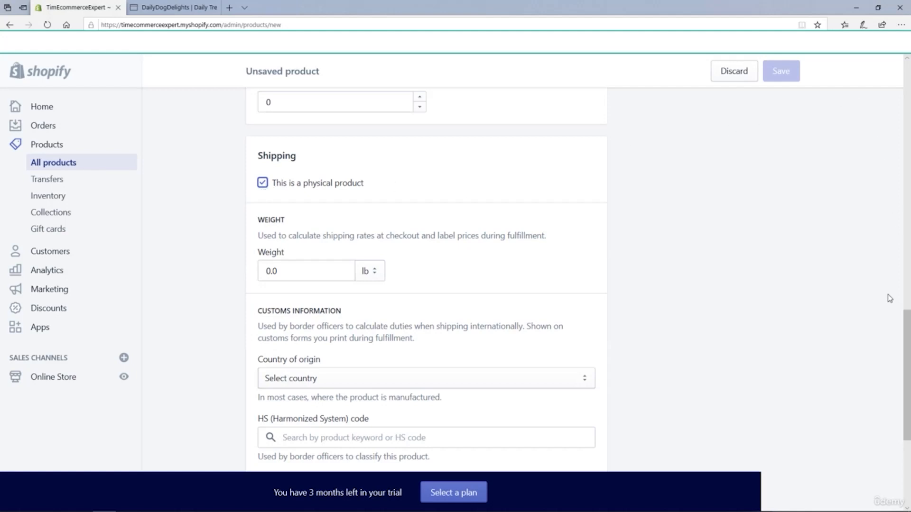
Examine the shipping weight, customs information, variants and search engine listing preview sections of the product form
drag(908, 318, 909, 338)
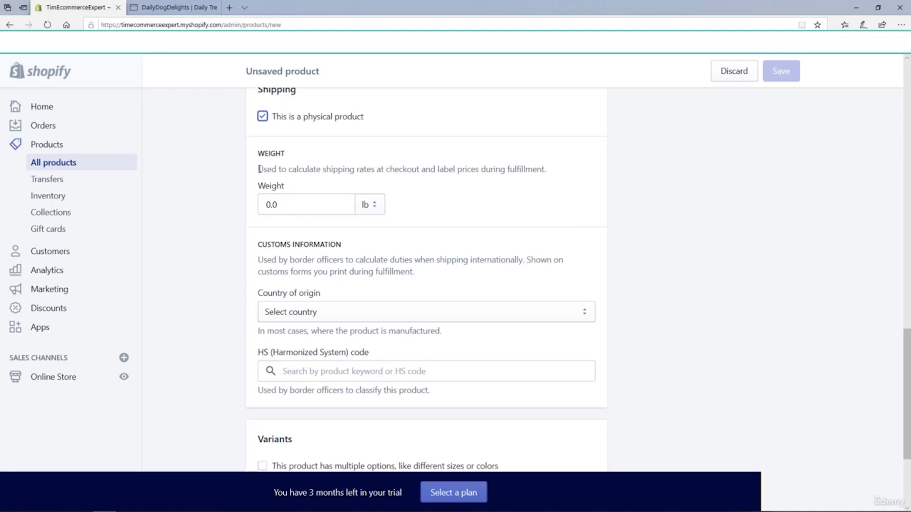
drag(258, 170, 419, 177)
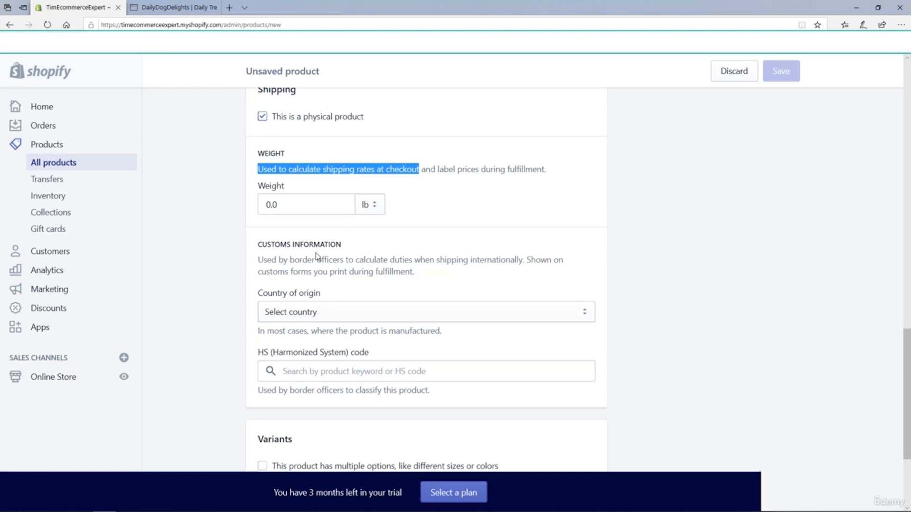
drag(258, 243, 346, 244)
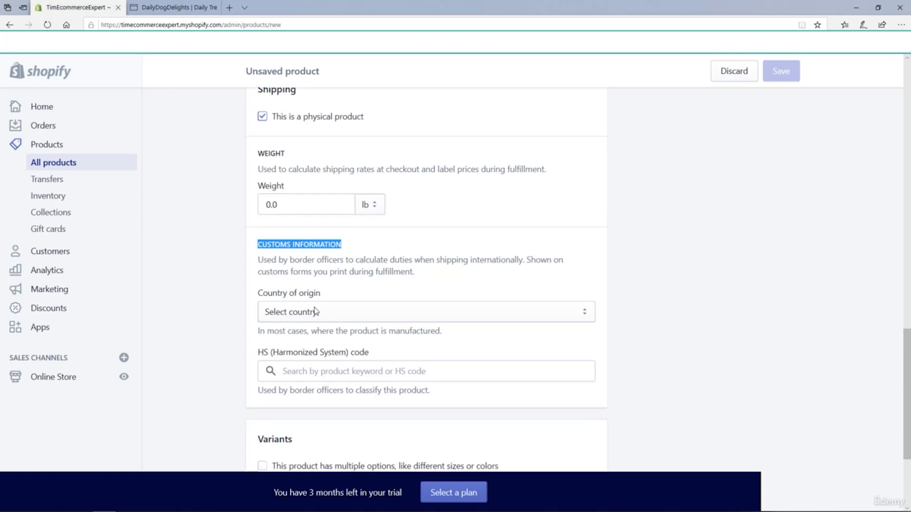
click(290, 372)
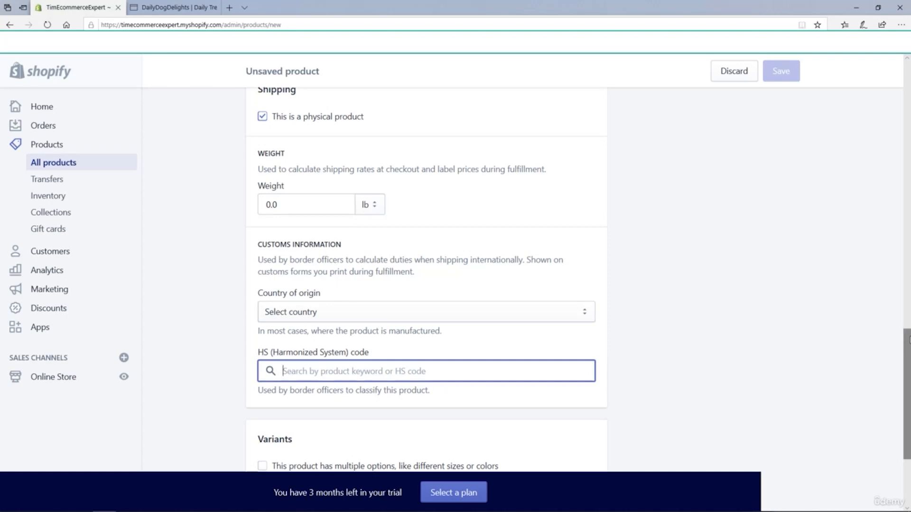
drag(908, 340, 905, 376)
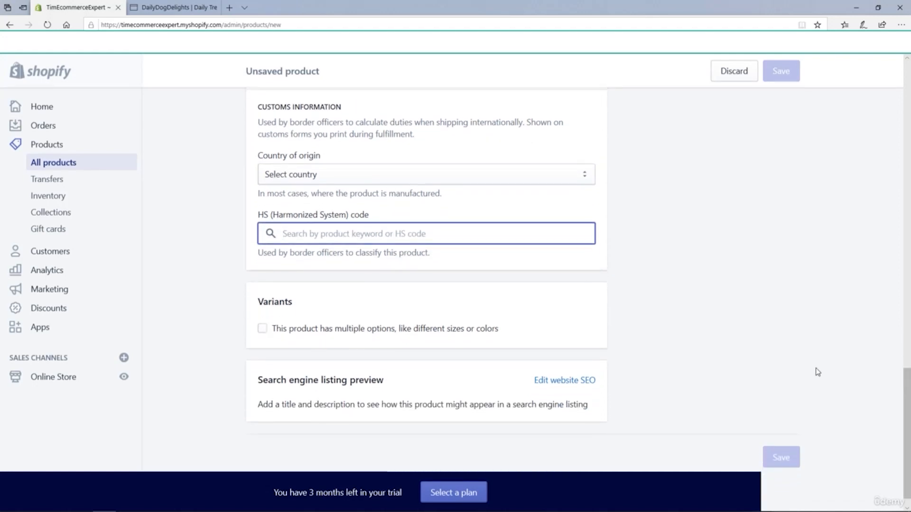
double_click(267, 303)
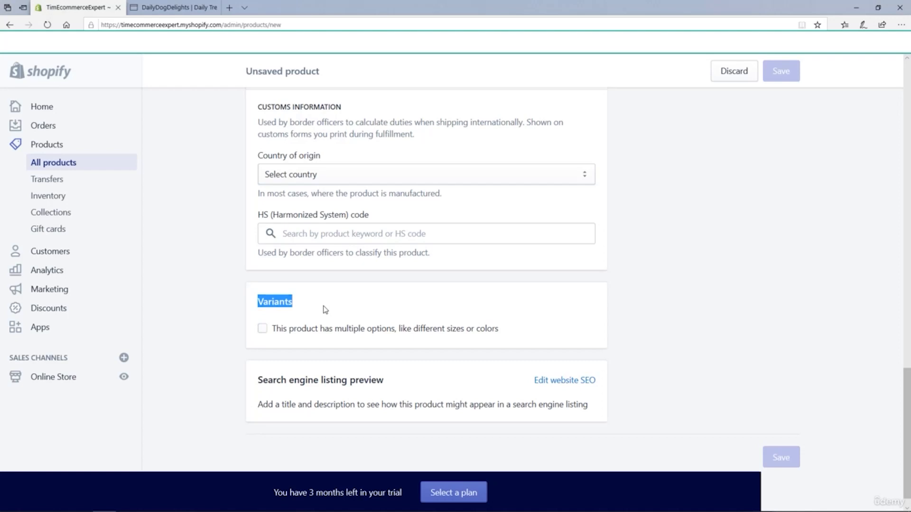
click(259, 384)
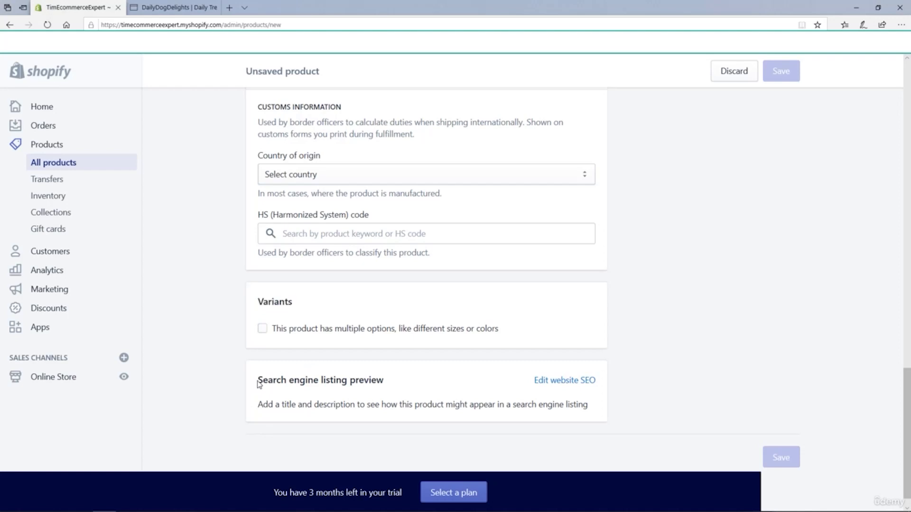
drag(259, 384, 385, 388)
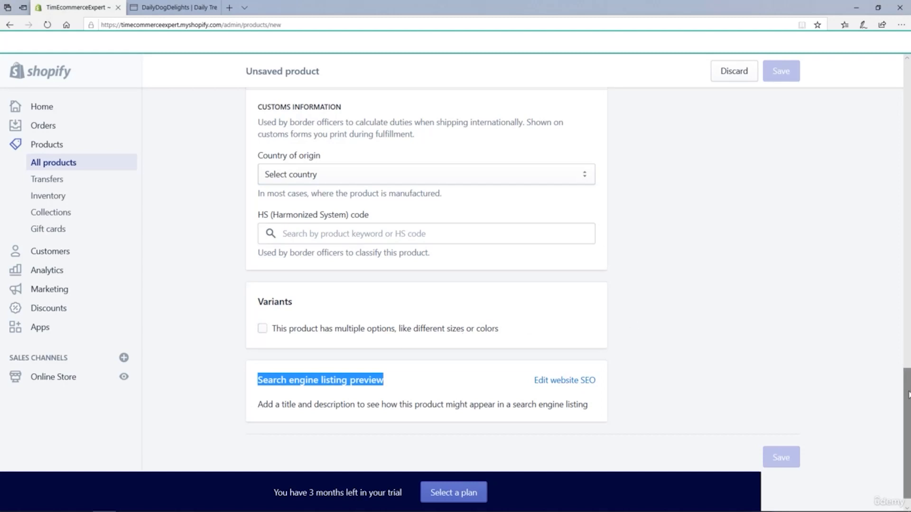
drag(908, 391, 906, 92)
Examine the product availability section and its sales channel visibility settings, and leave them without making changes
drag(630, 166, 716, 166)
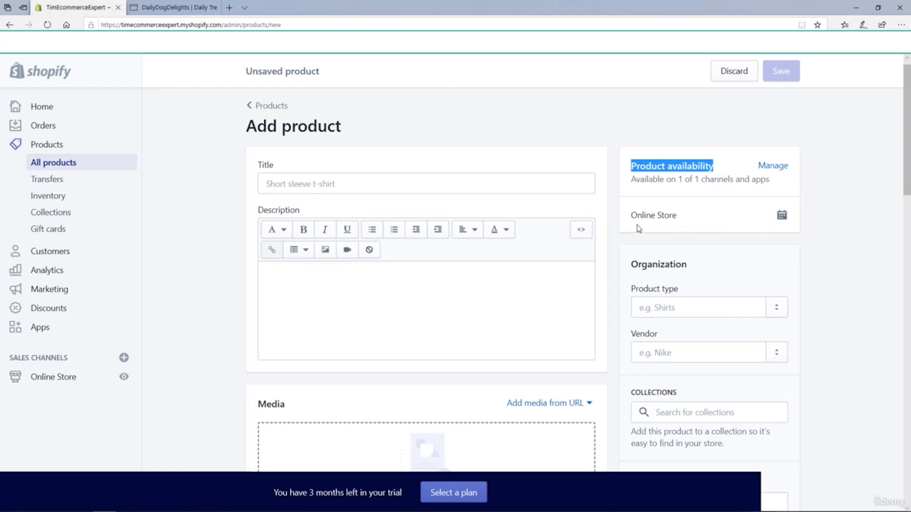
drag(631, 215, 678, 221)
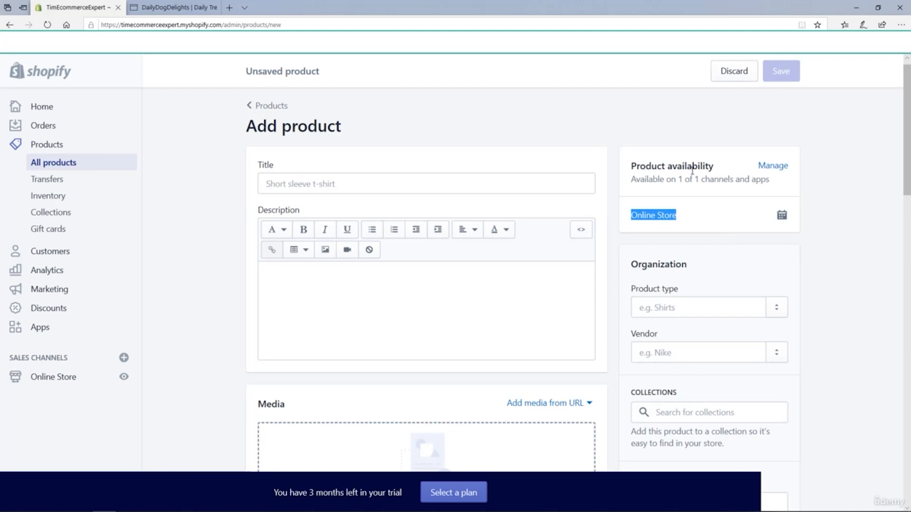
click(772, 167)
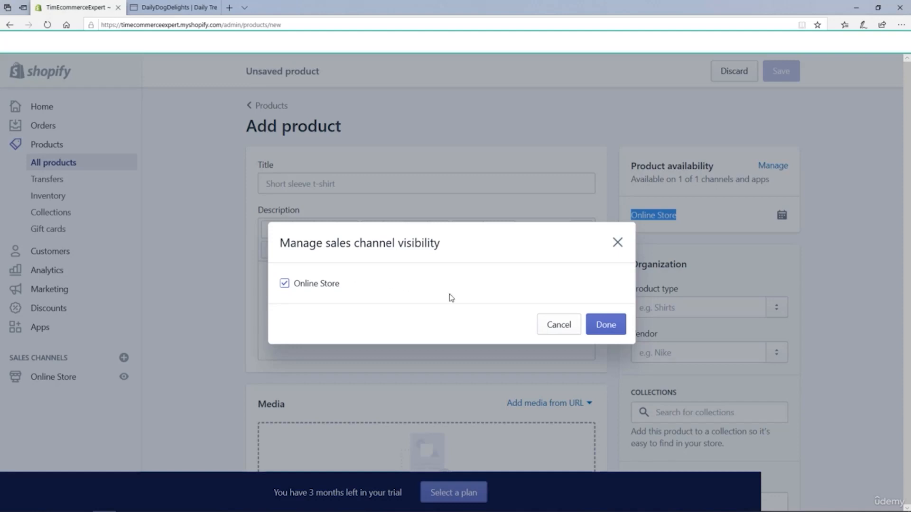
click(555, 332)
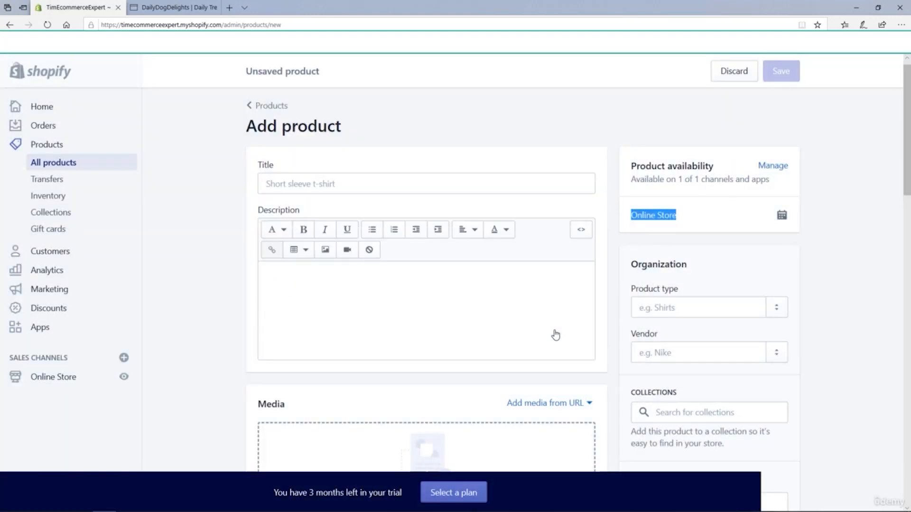
View the publish date and time scheduling for the Online Store channel and dismiss it without choosing a date
click(782, 216)
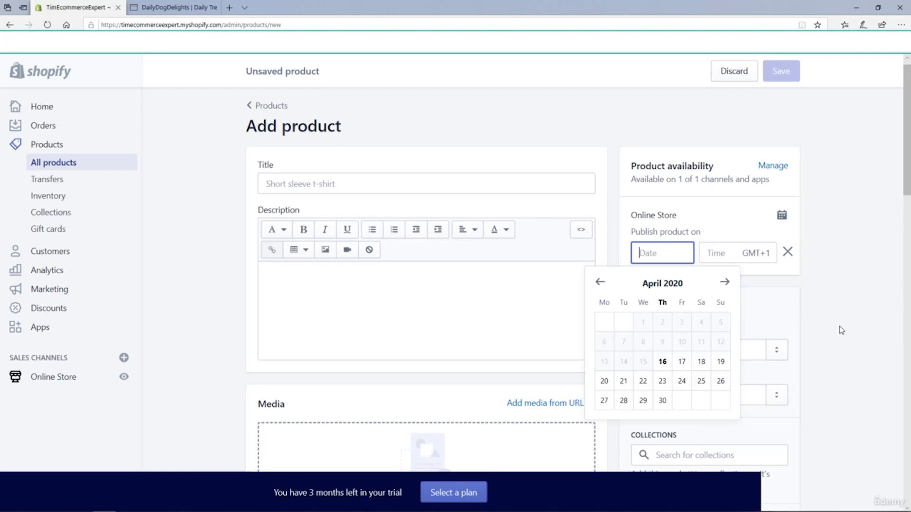
click(787, 252)
scroll(758, 267, up, 1)
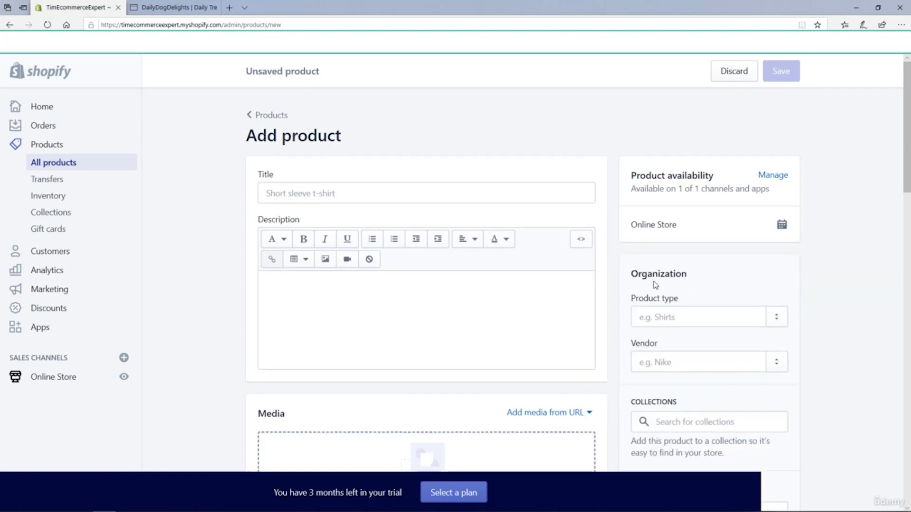
Examine the organization section of the product form, including product type, vendor, collections and tags
drag(632, 274, 764, 282)
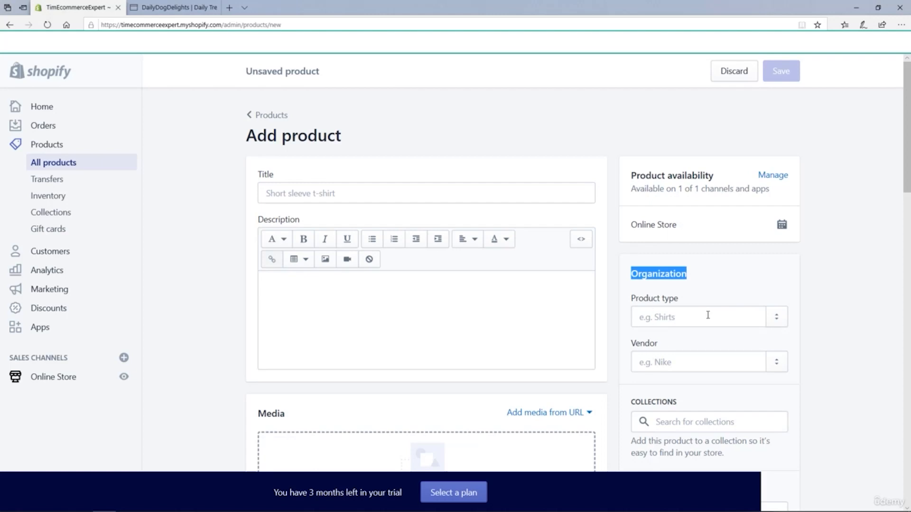
drag(907, 152, 907, 194)
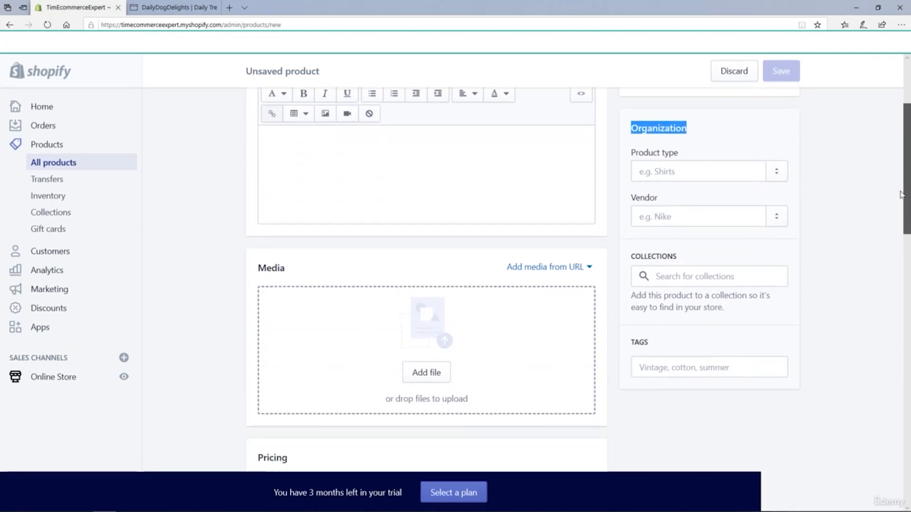
double_click(659, 255)
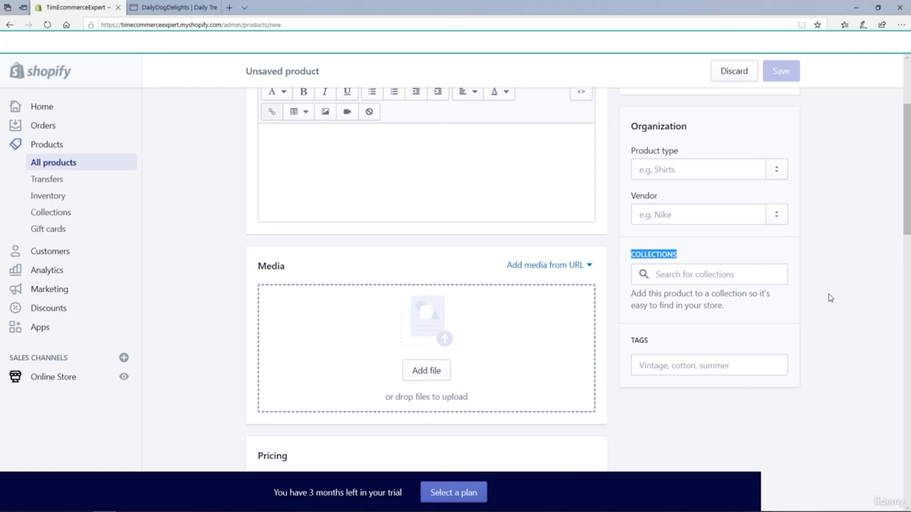
click(657, 339)
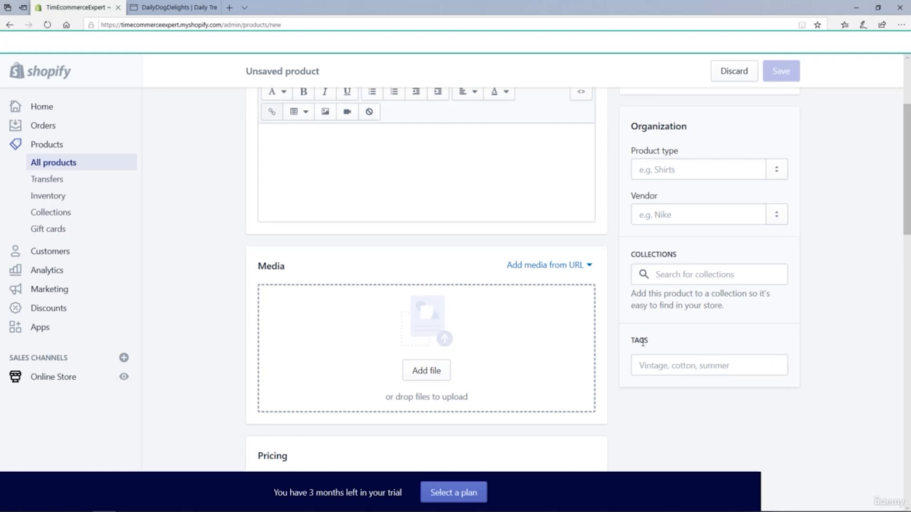
double_click(641, 341)
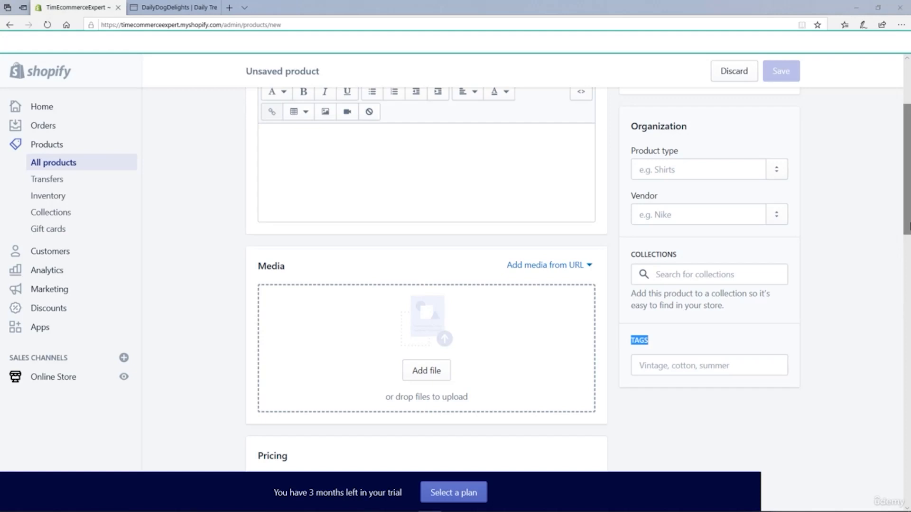
Add three photos of the gold dog necklace to the product's media section
scroll(907, 248, up, 3)
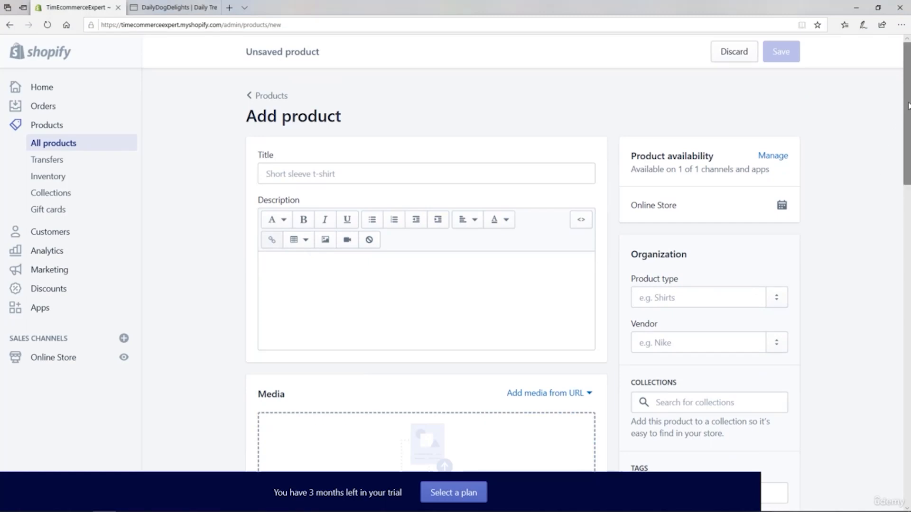
scroll(906, 144, down, 3)
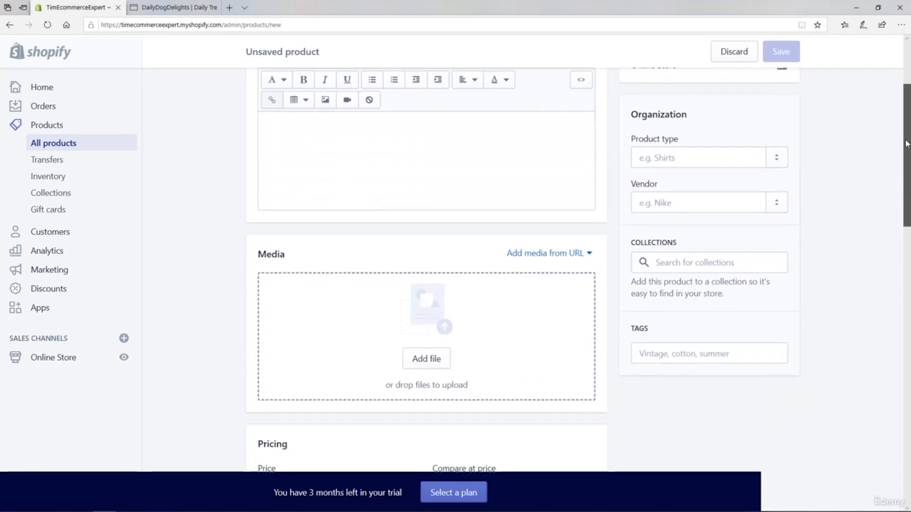
drag(906, 144, 907, 147)
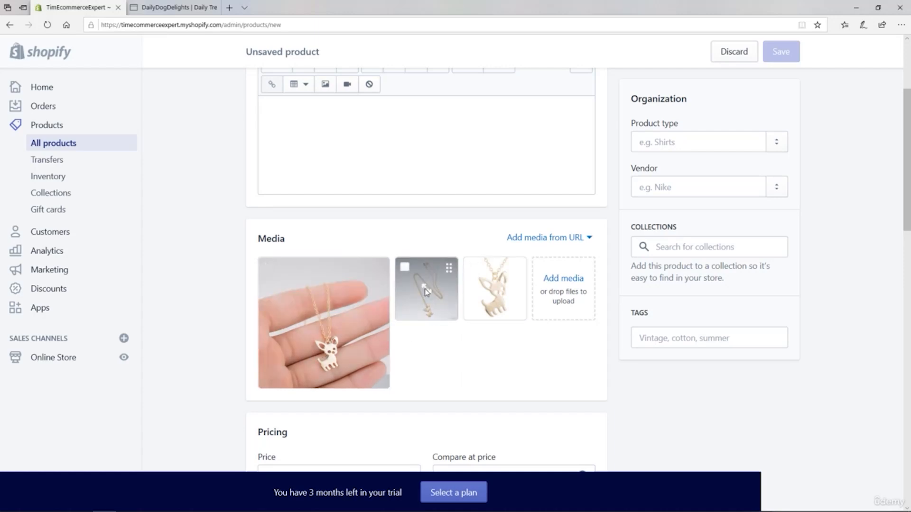
Reorder the product photos so the pendant close-up comes first, followed by the full necklace and the photo in the hand
drag(426, 291, 320, 311)
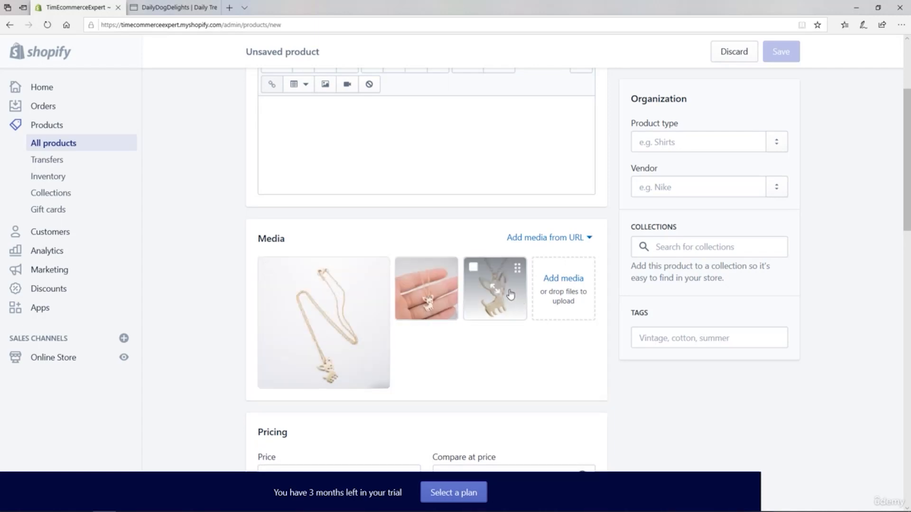
drag(507, 294, 325, 324)
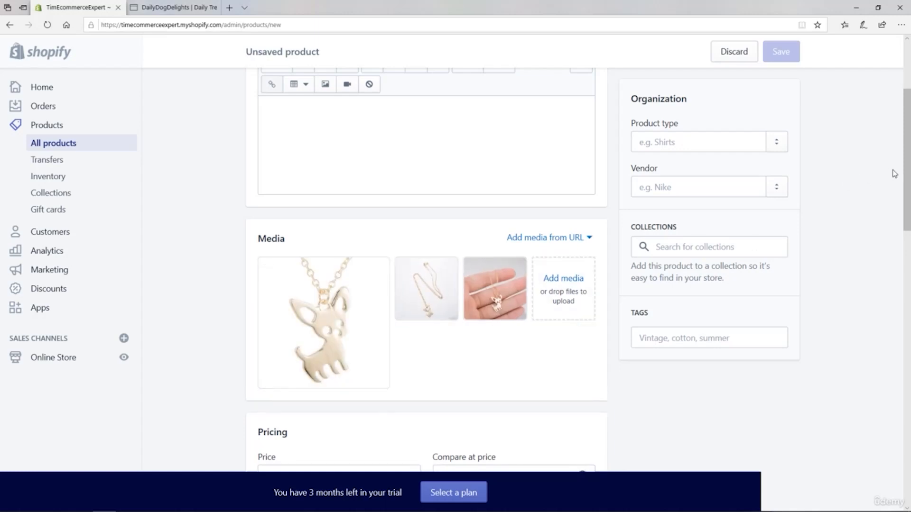
Title the product "Super-cute Dog Pendant For Every Chihuahua Lover"
scroll(907, 177, up, 3)
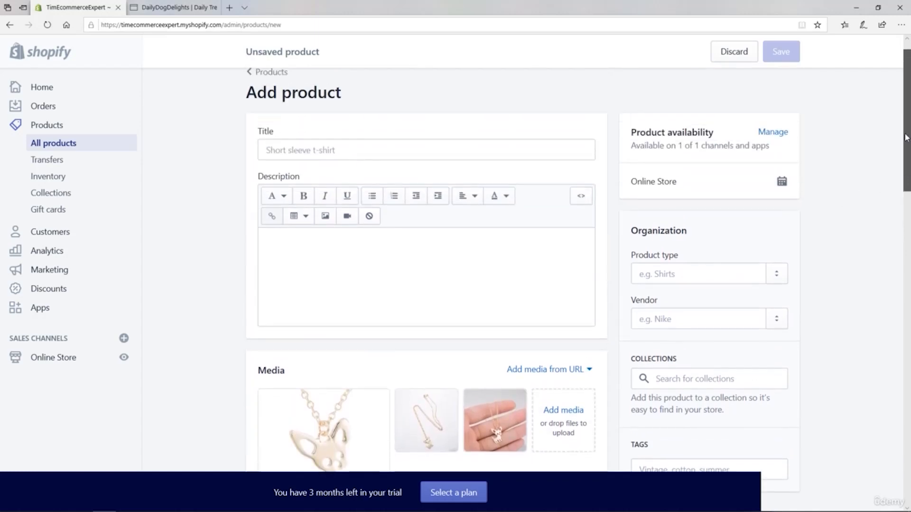
click(281, 151)
text(Super-cute Dog Pendant For Every Chihuahua Lover)
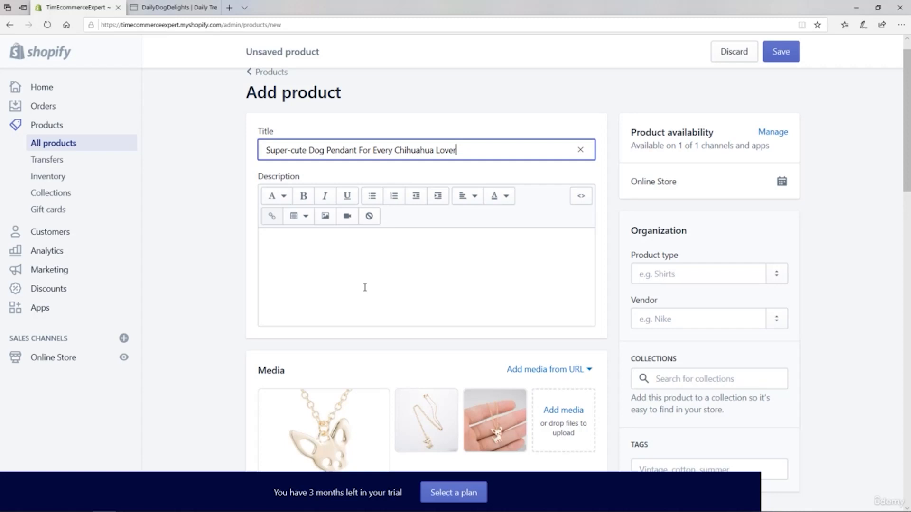
Enter the description "Is there a better way to show how much you love your Chihuahua?" with three selling-point bullets, removing the extra blank line
click(297, 244)
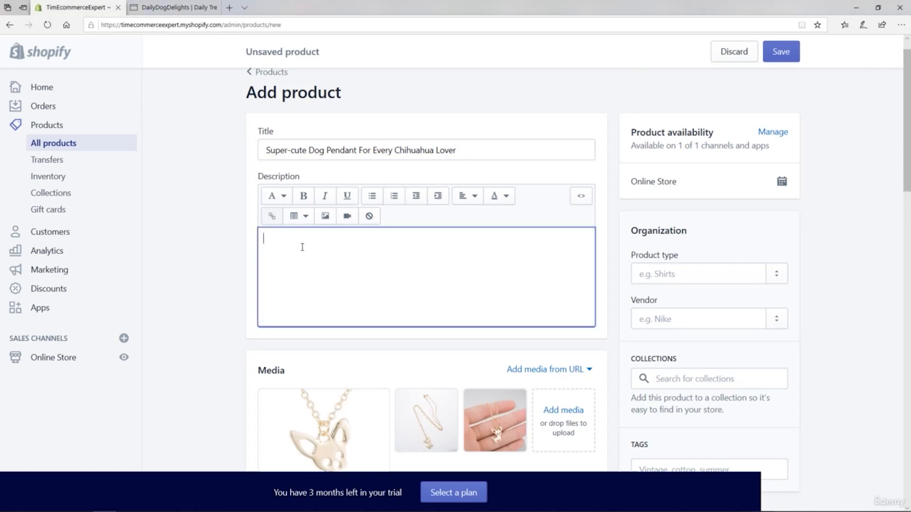
text(Is there a better way to show how much you love your Chihuahua?  Super-cute pendant that will get all your friends talking! The perfect way to show everyone how much you love your Chihuahua High quality alloy that will last for years.)
click(559, 239)
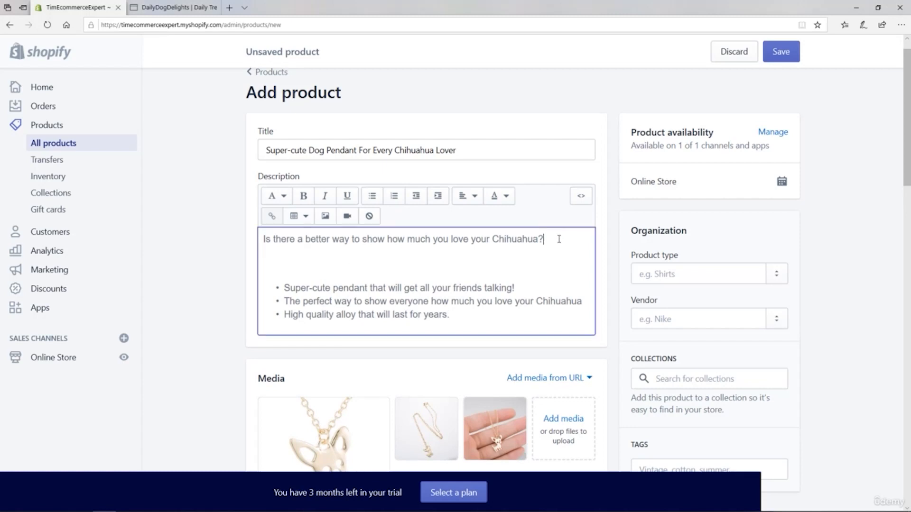
key(Delete)
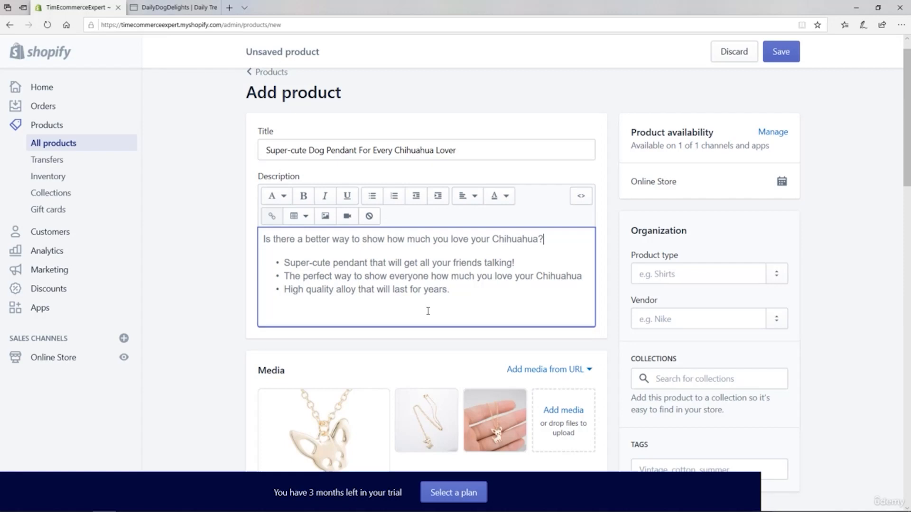
Set the product's compare at price to £25, its price to £19.95 and its cost per item to £5
drag(906, 122, 903, 251)
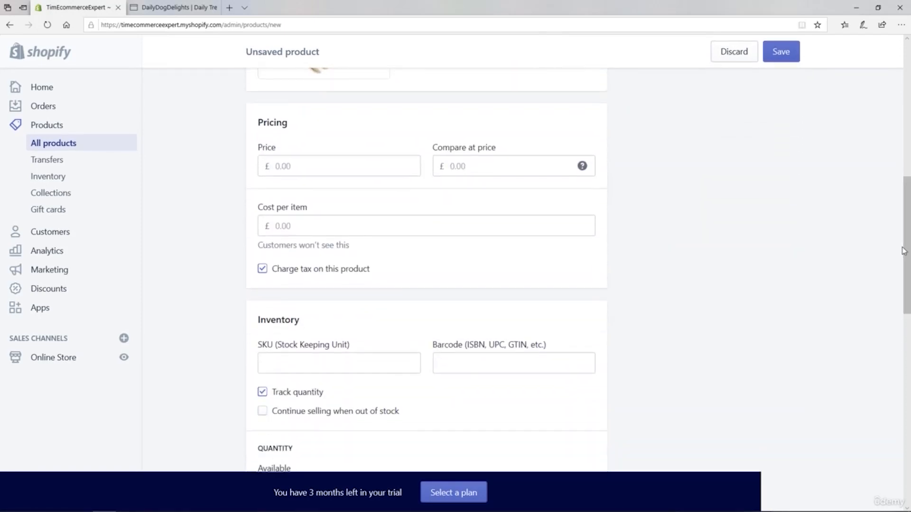
click(475, 166)
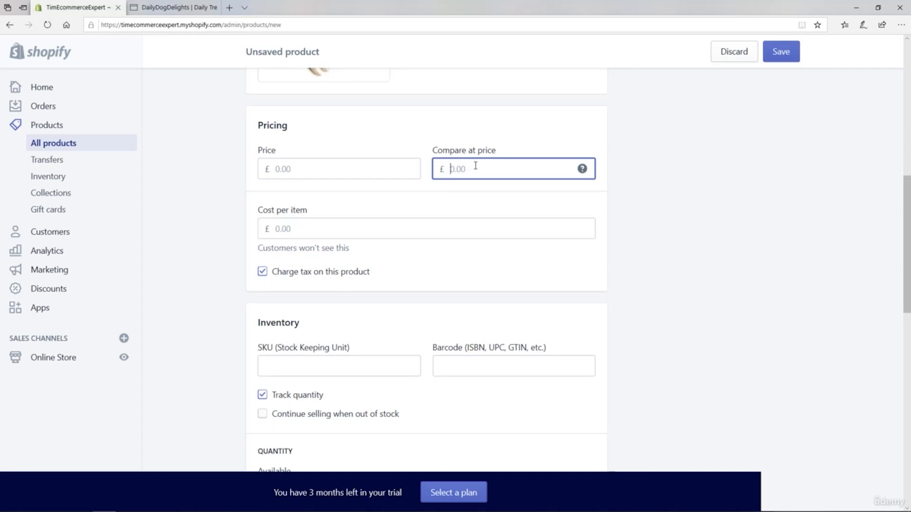
text(25)
click(332, 169)
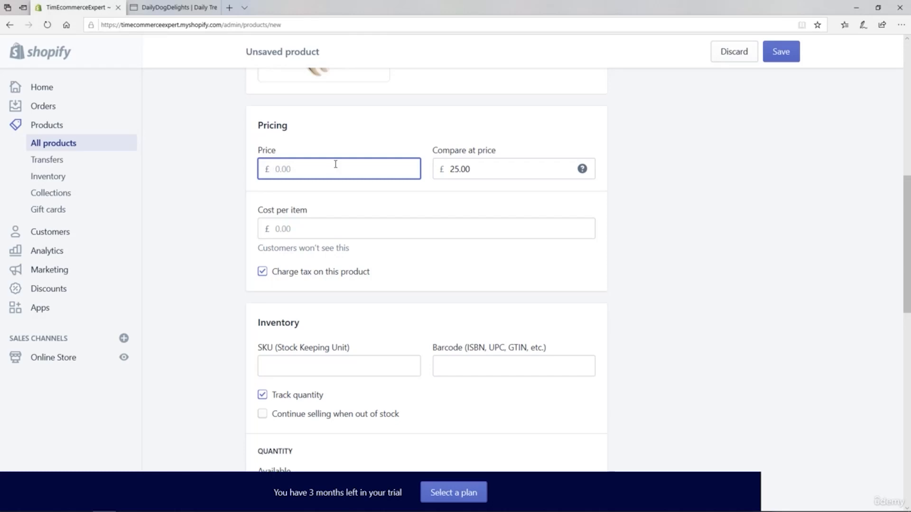
text(19.95)
click(305, 231)
text(5)
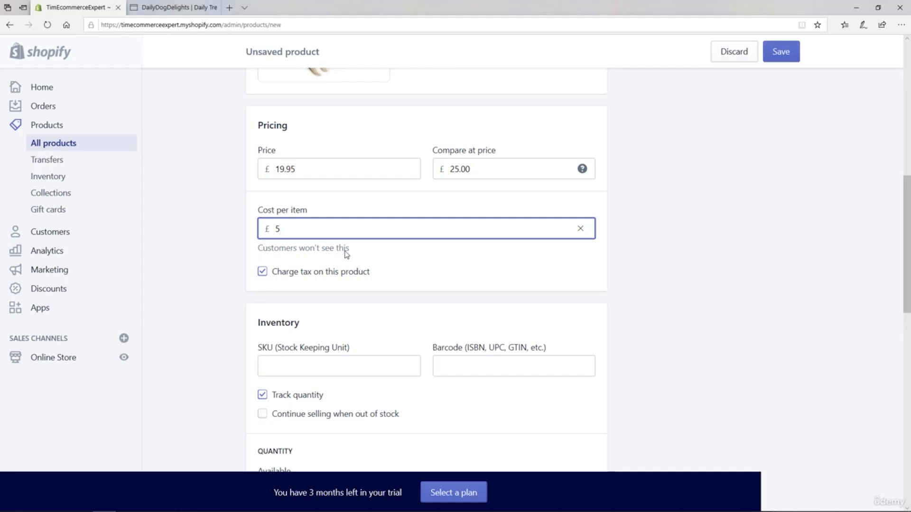
click(432, 266)
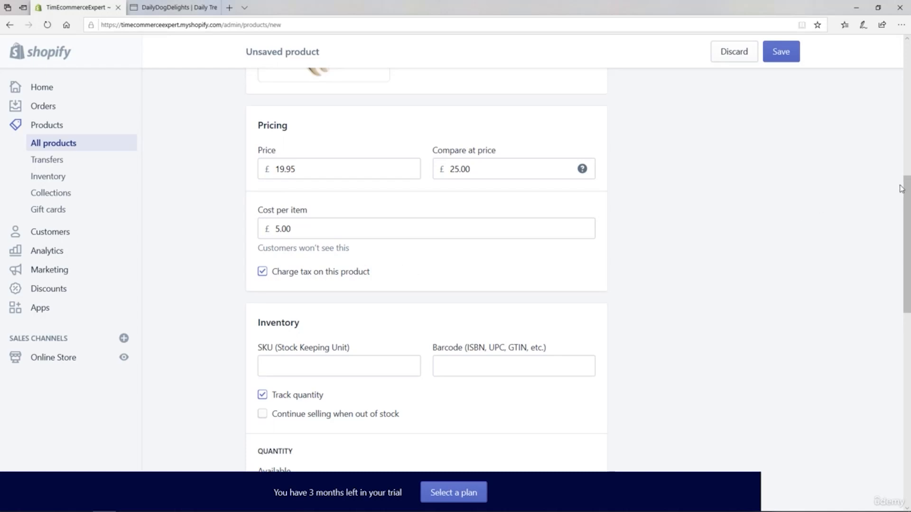
drag(903, 185, 902, 235)
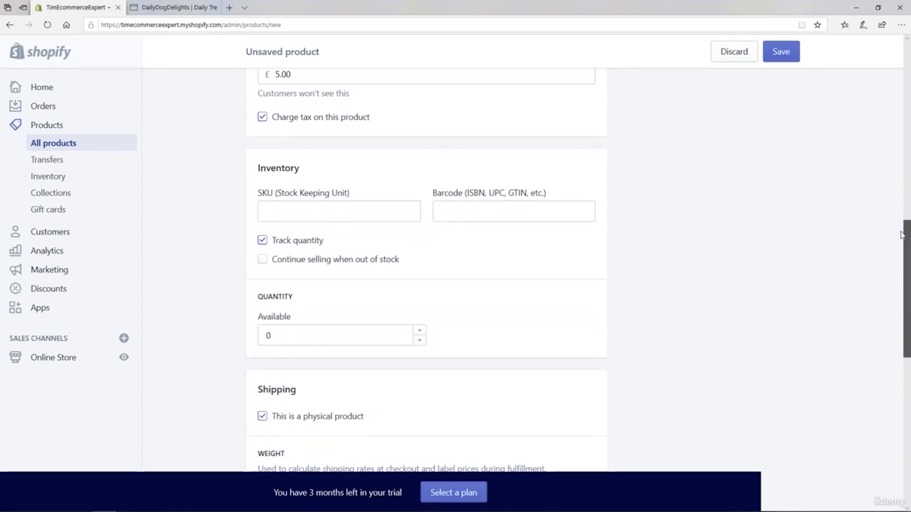
click(299, 213)
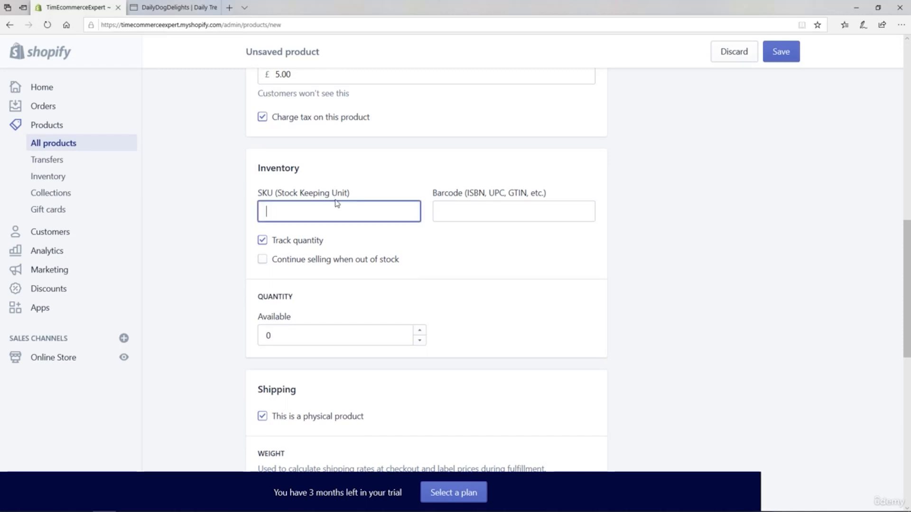
text(1234567890)
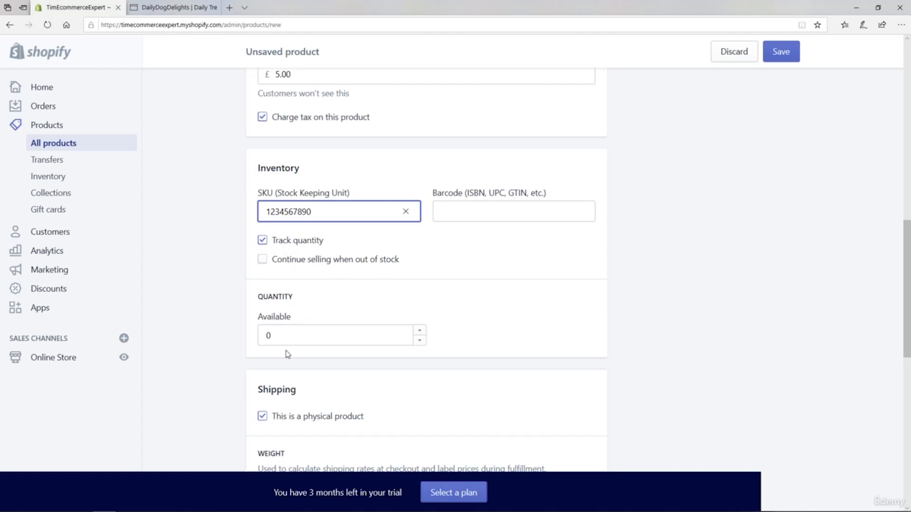
click(282, 337)
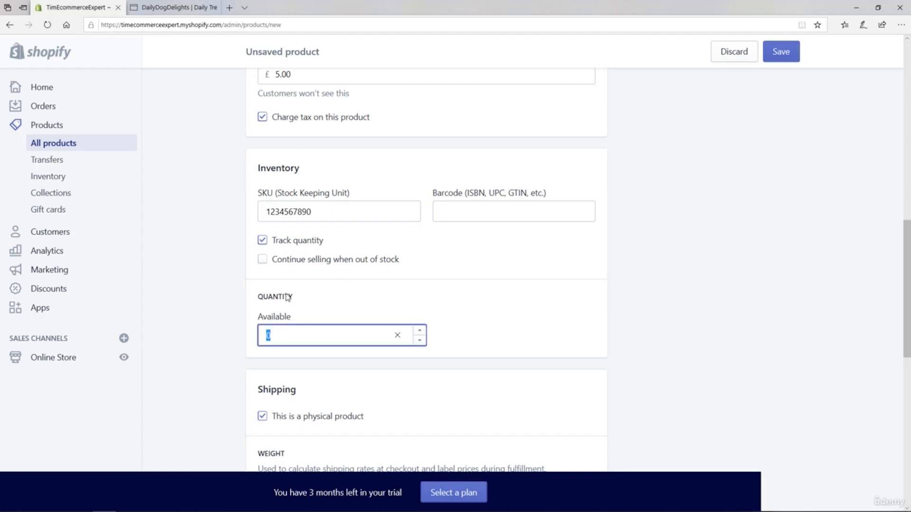
text(100)
click(524, 313)
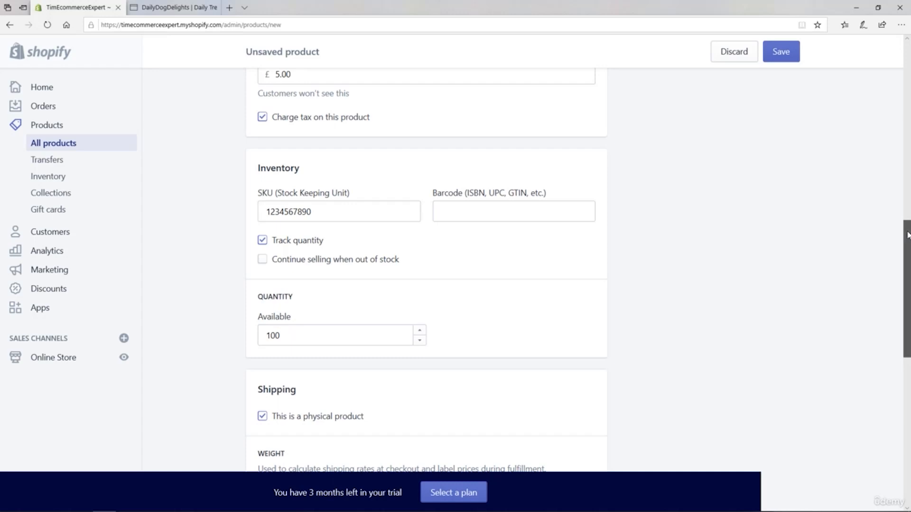
Open the general shipping rates in the store's shipping settings and bring up the Domestic and Rest of World zones
drag(905, 236, 900, 307)
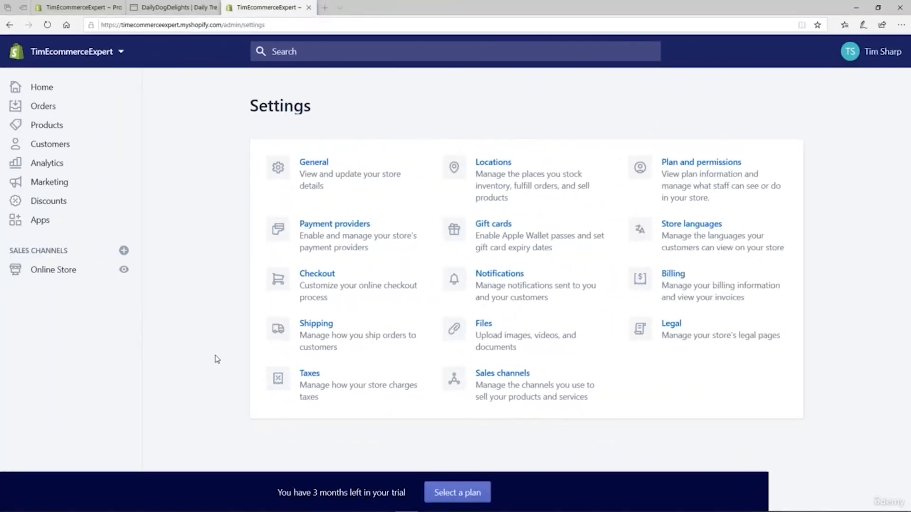
click(315, 331)
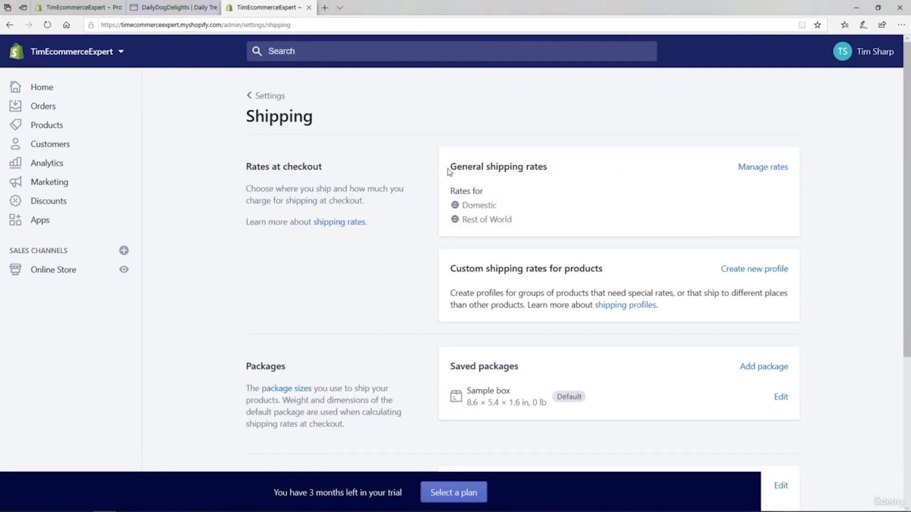
drag(448, 169, 555, 173)
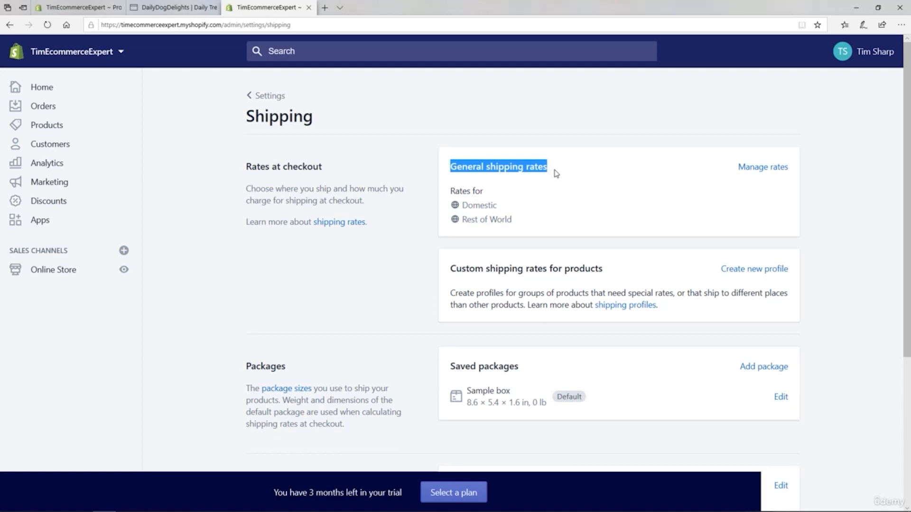
click(749, 167)
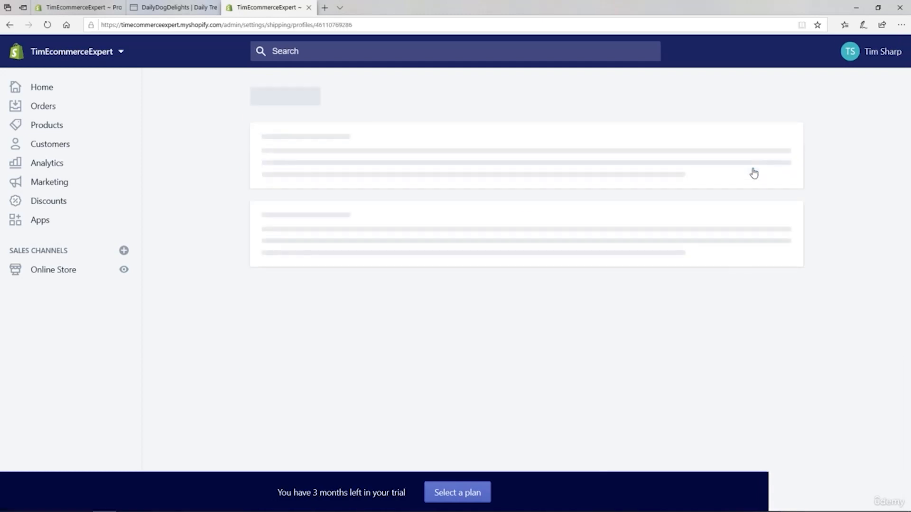
scroll(885, 199, down, 4)
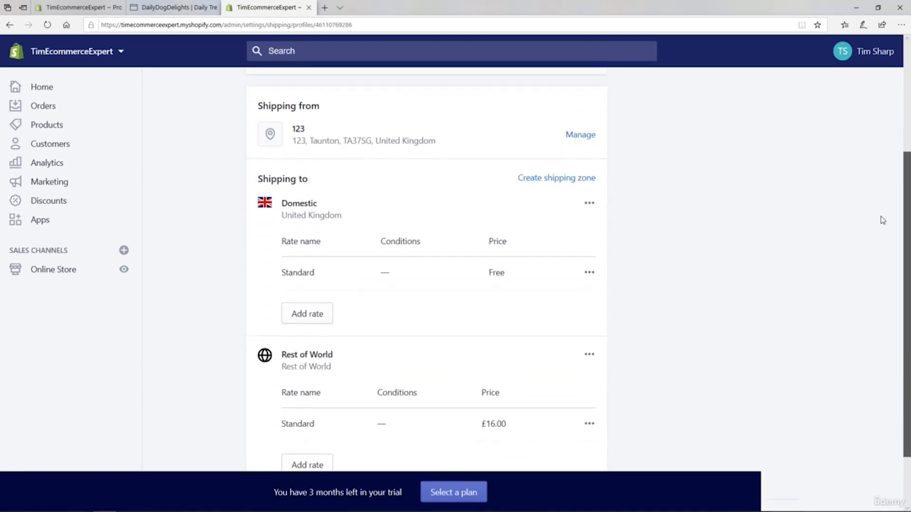
scroll(881, 232, down, 1)
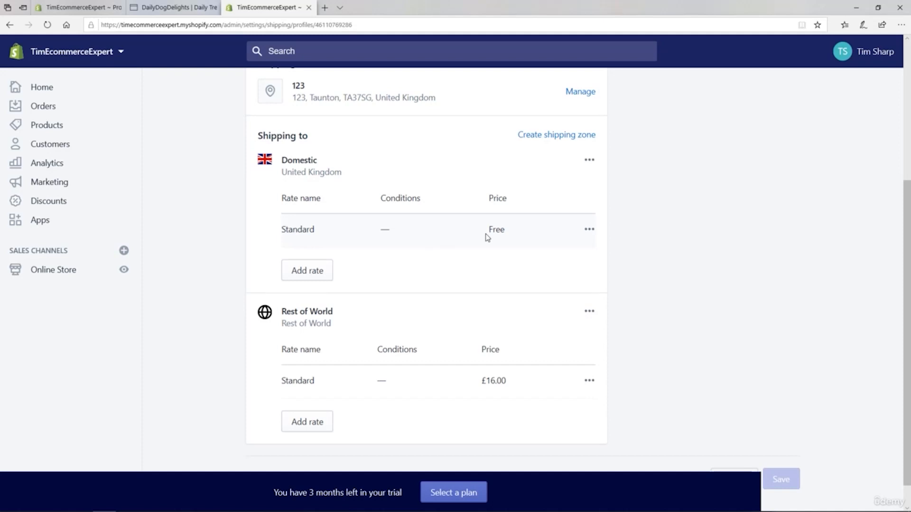
Add a condition based on order price to the Domestic Standard rate, with a maximum price of £30
click(590, 232)
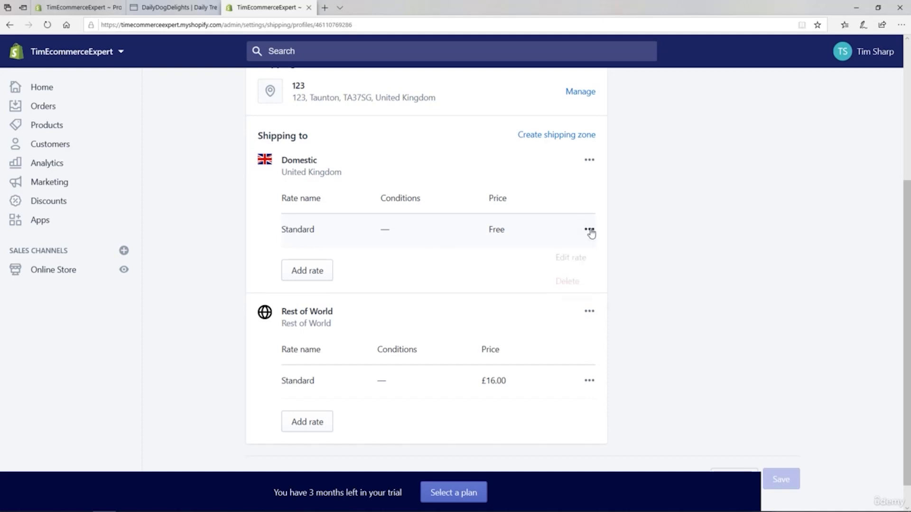
click(566, 261)
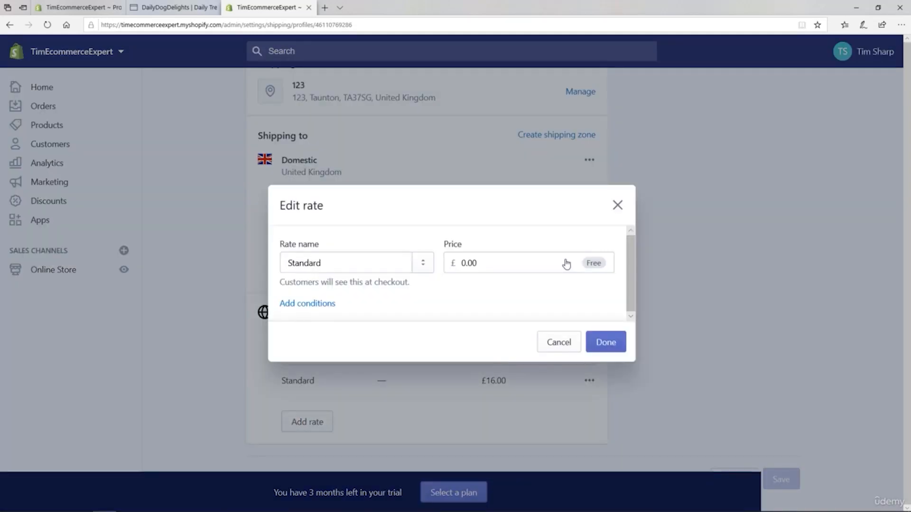
click(308, 304)
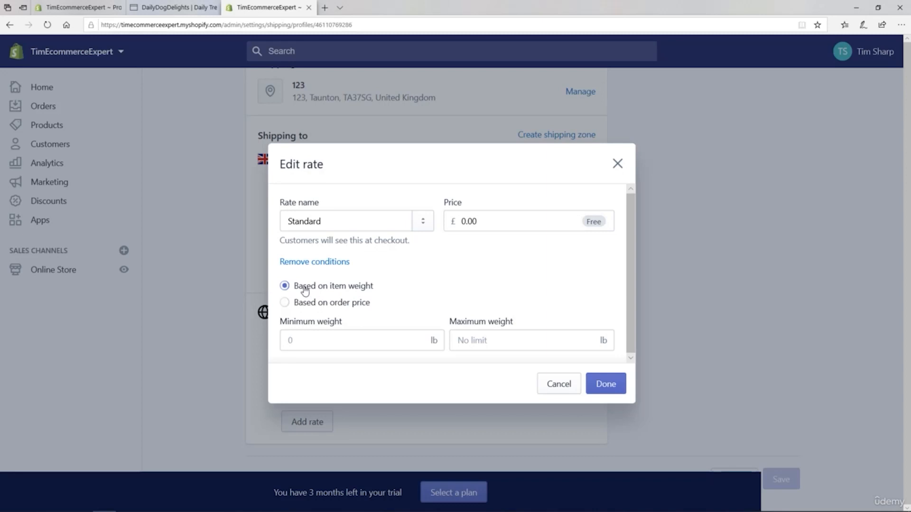
click(284, 304)
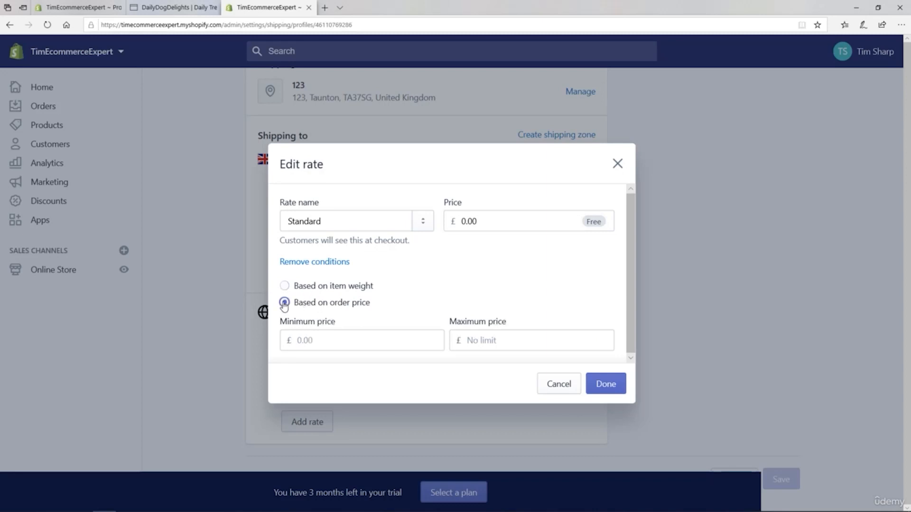
click(344, 342)
click(490, 341)
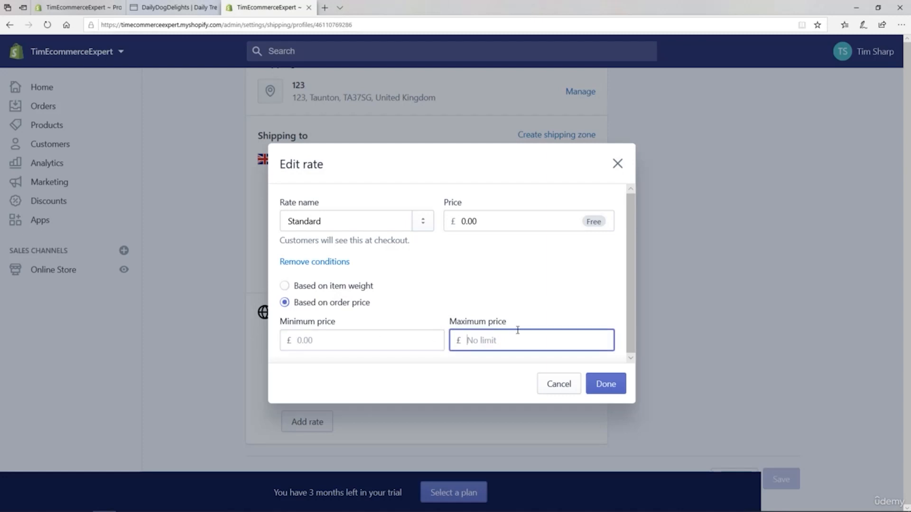
text(30)
Set the price of the Domestic Standard rate to £2.95 and apply the rate changes
click(496, 220)
key(BackSpace)
key(BackSpace)
key(BackSpace)
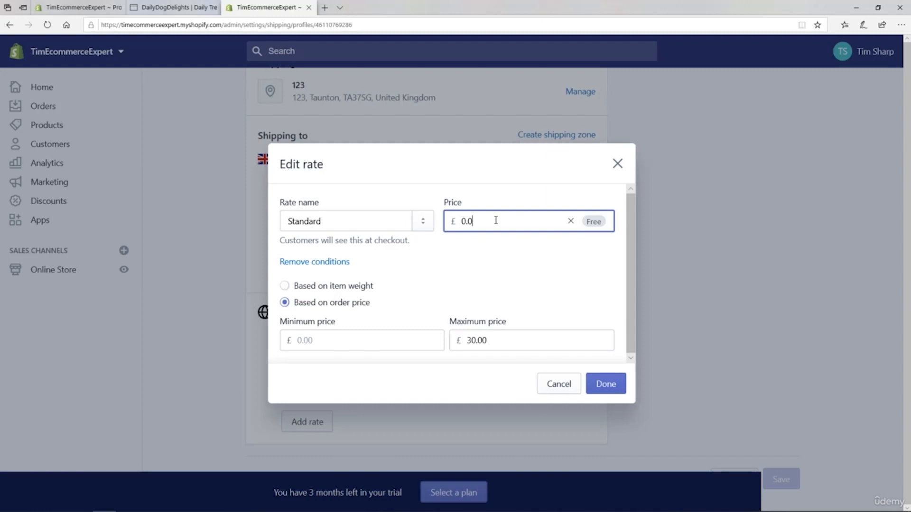
key(BackSpace)
text(2)
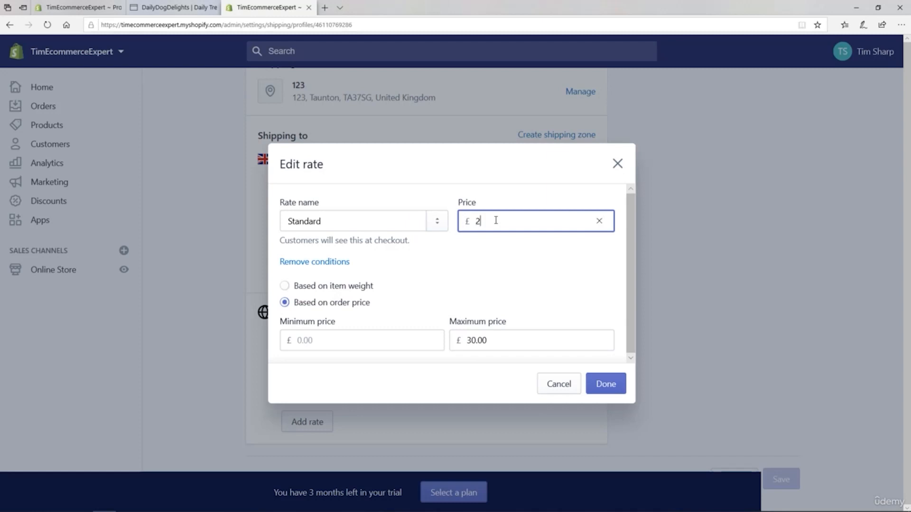
text(.95)
click(512, 281)
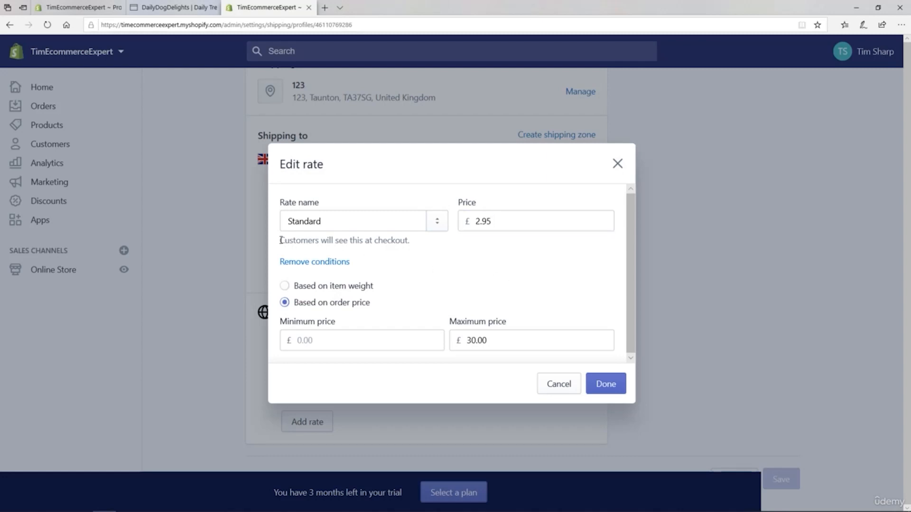
drag(280, 240, 418, 247)
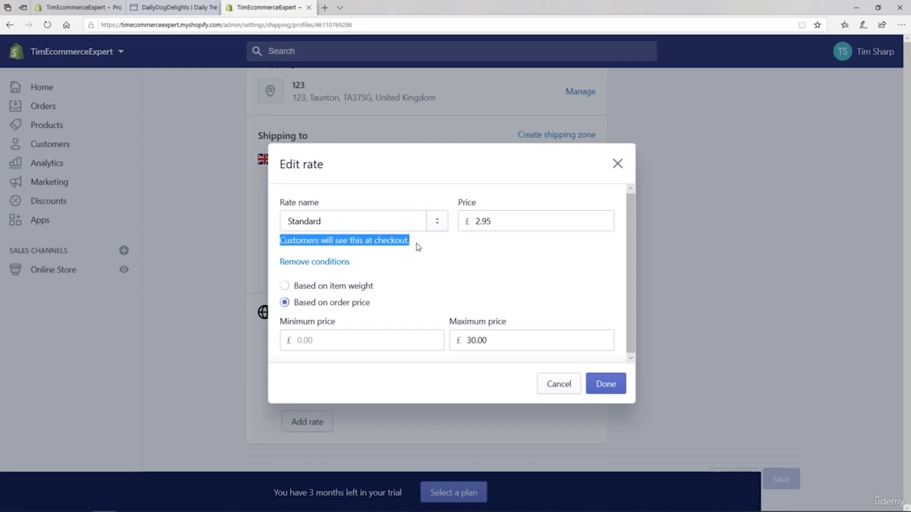
click(611, 383)
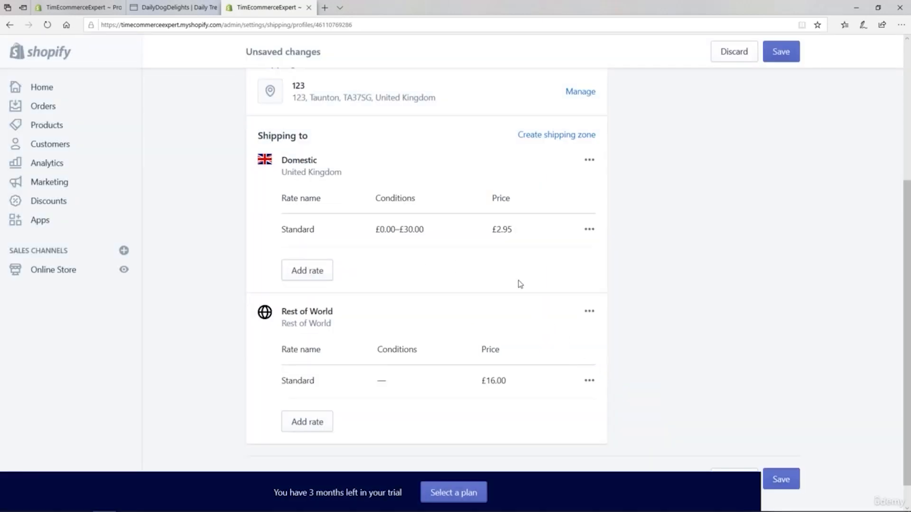
Add a condition based on order price to the Rest of World Standard rate, with a maximum price of £30
click(589, 380)
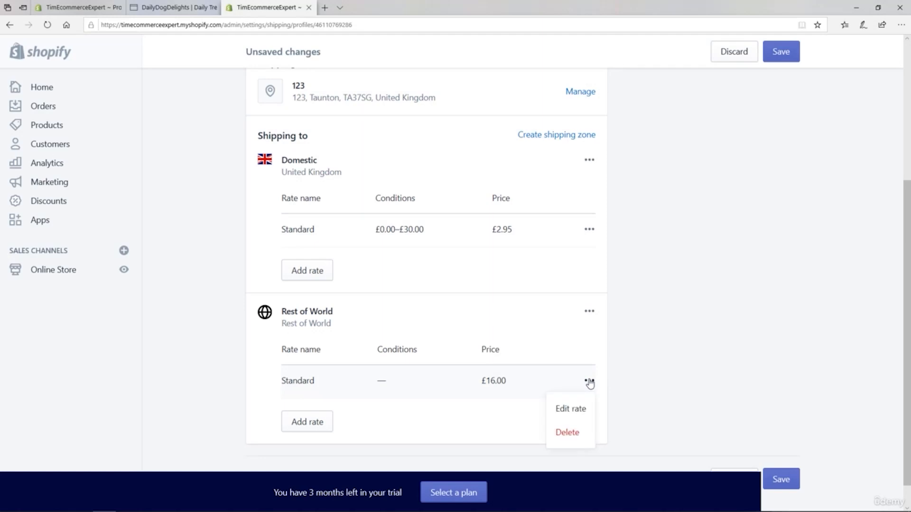
click(577, 408)
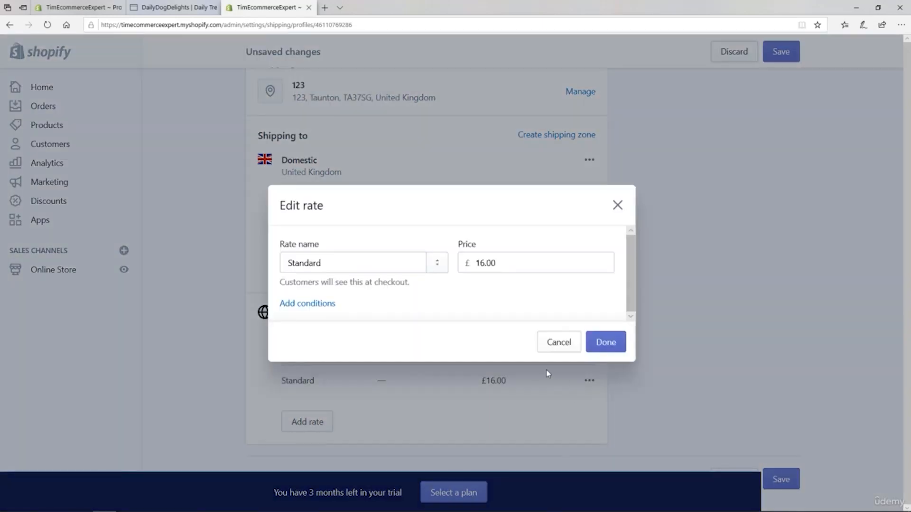
click(311, 306)
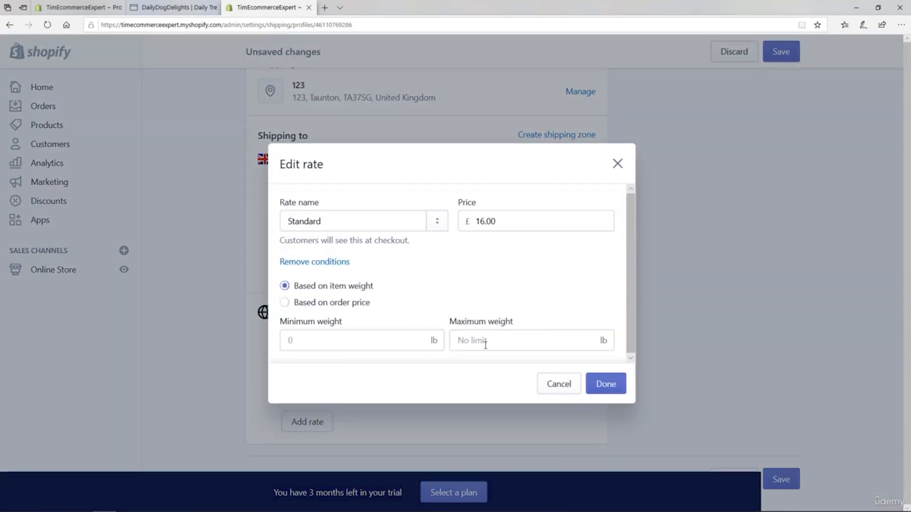
click(284, 302)
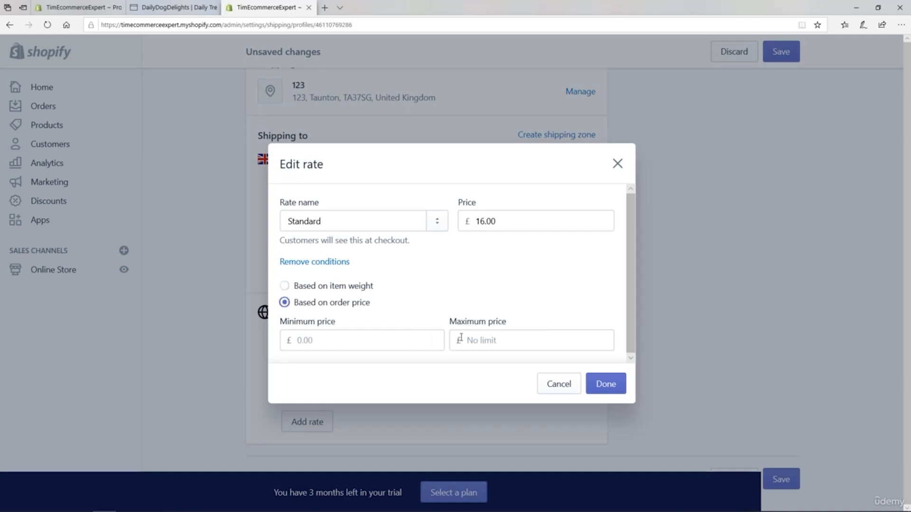
click(481, 338)
text(3)
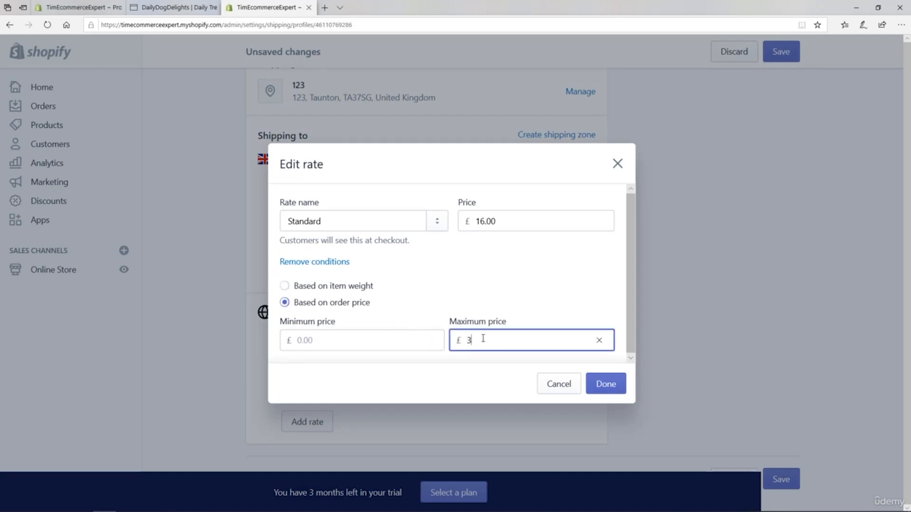
text(0)
Set the price of the Rest of World Standard rate to £3.95 and save the shipping profile
drag(506, 224, 457, 233)
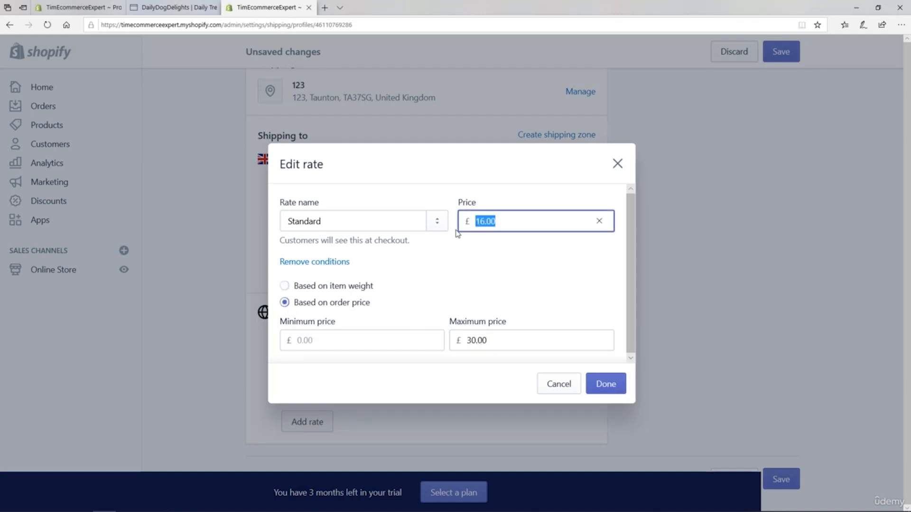
text(2.95)
key(BackSpace)
key(BackSpace)
key(BackSpace)
key(BackSpace)
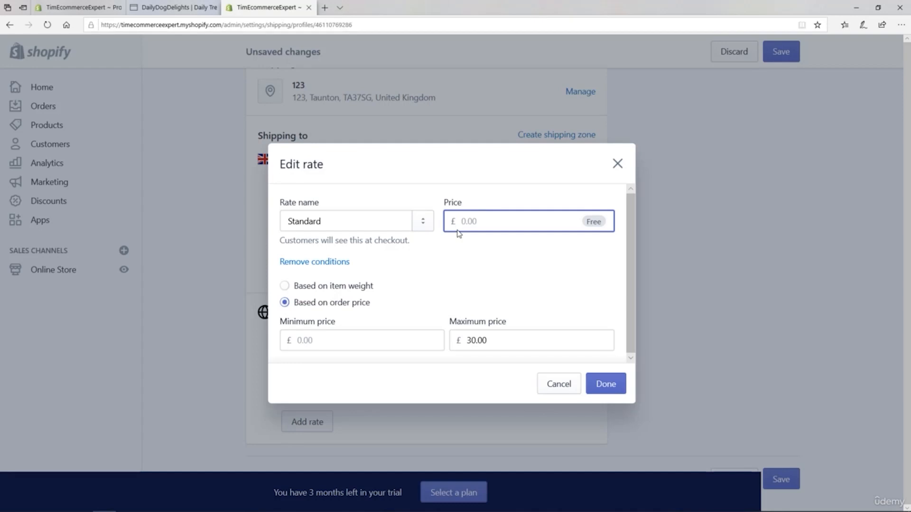
text(3.95)
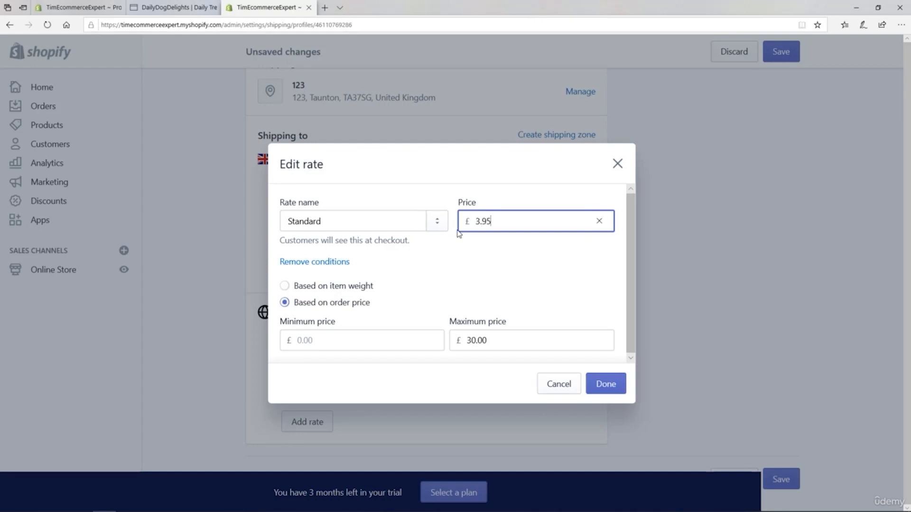
click(604, 386)
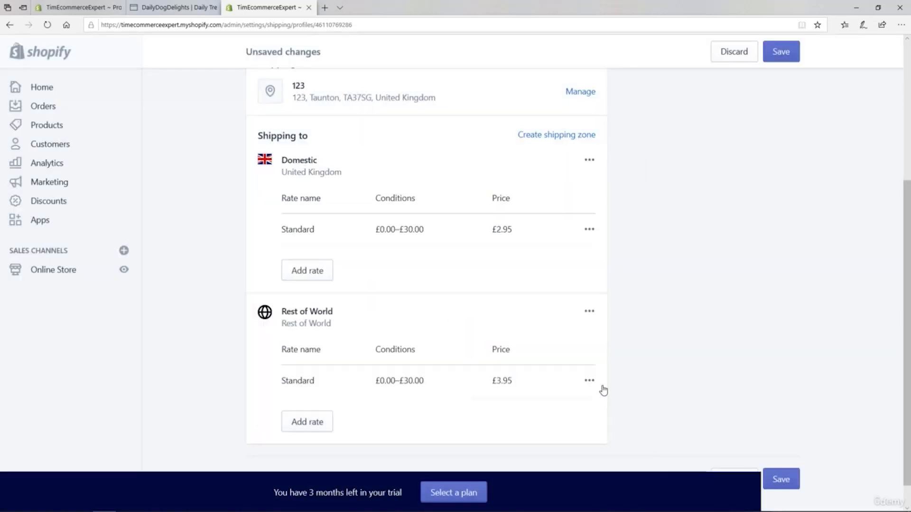
click(780, 56)
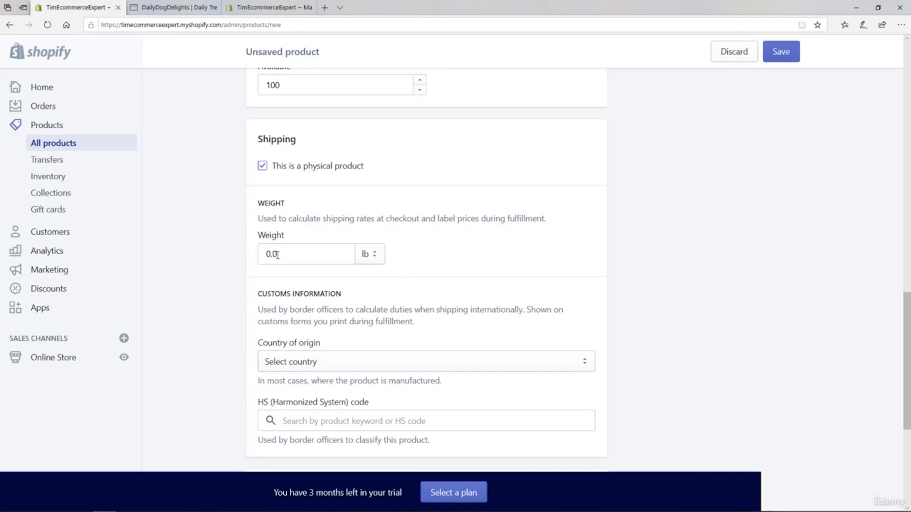
Set the new product's country of origin to United Kingdom in its customs information
drag(906, 321, 907, 346)
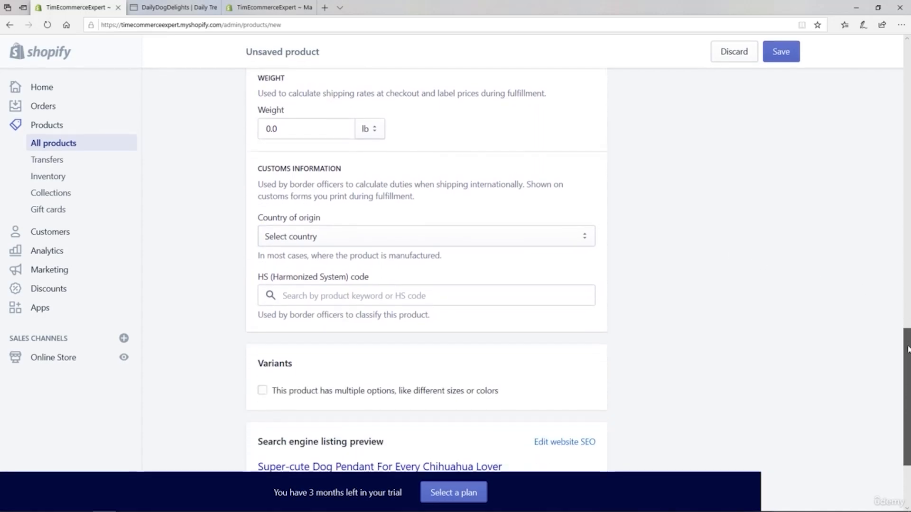
click(571, 243)
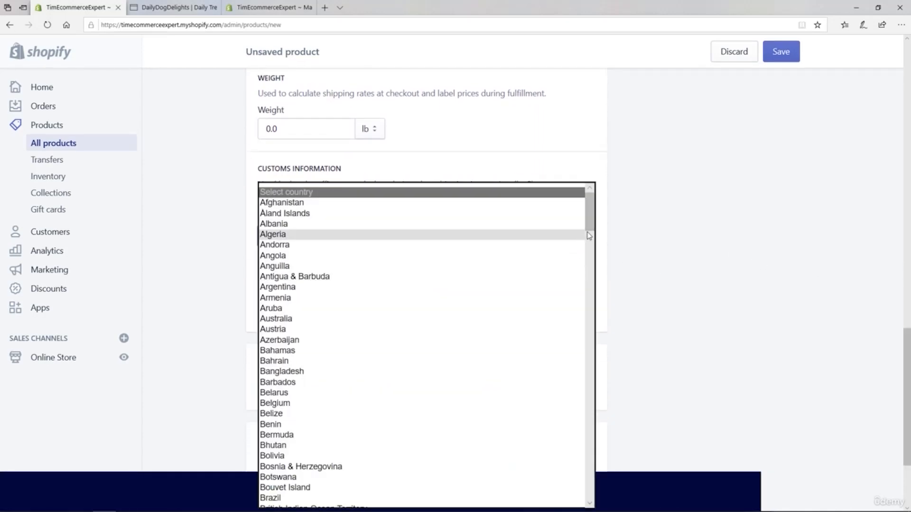
drag(593, 216, 595, 483)
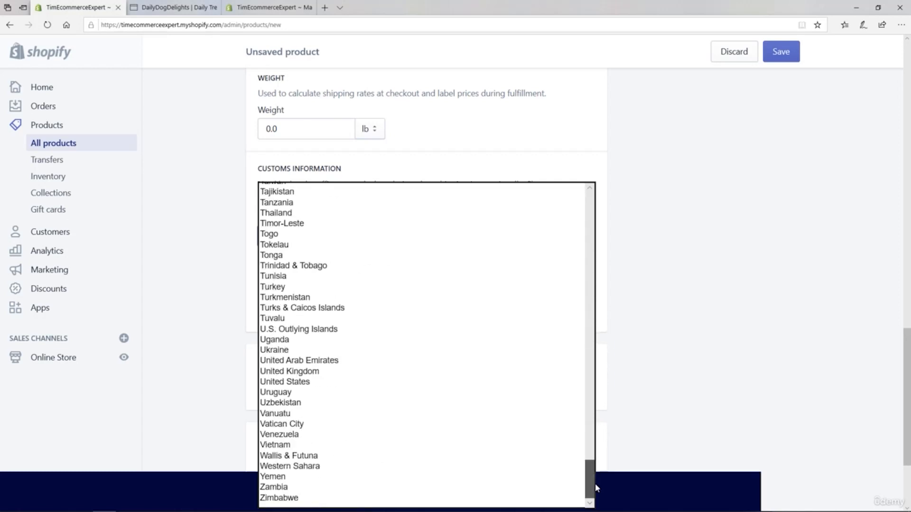
click(303, 372)
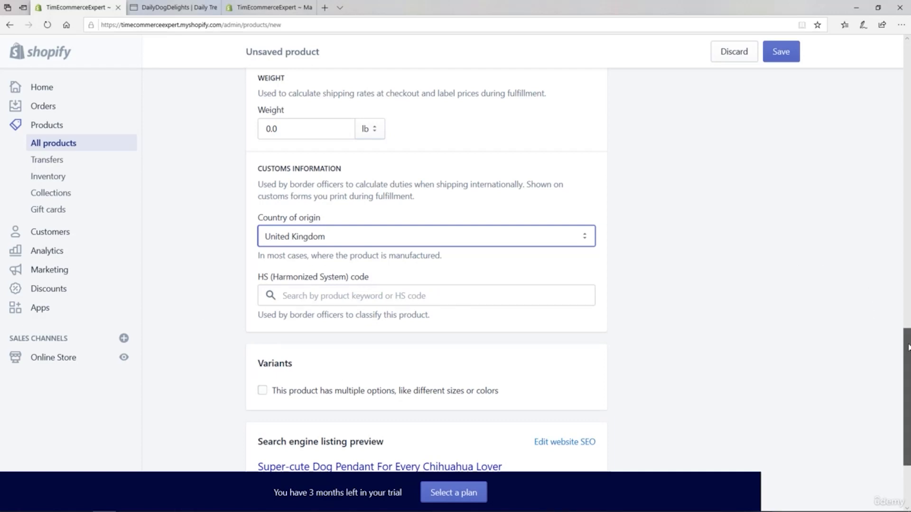
Add Pendants as the product type in the product's organization details
drag(907, 347, 905, 387)
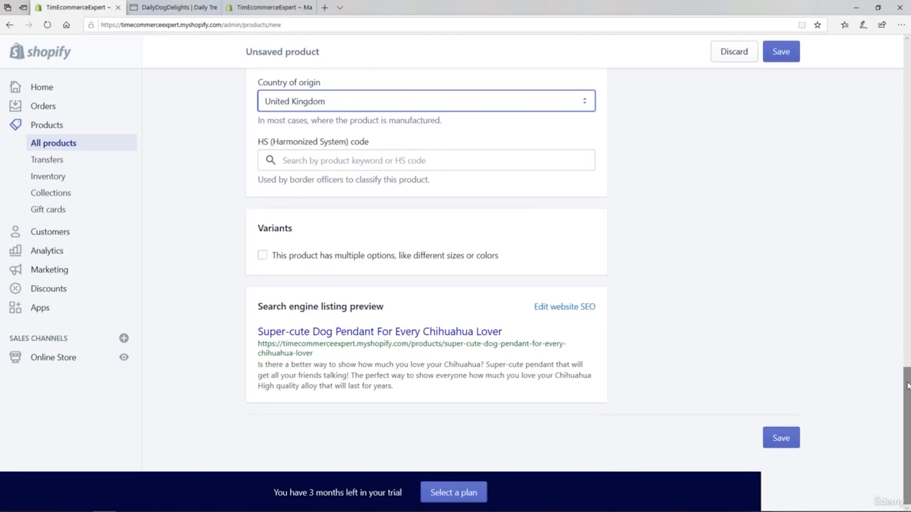
drag(907, 385, 894, 58)
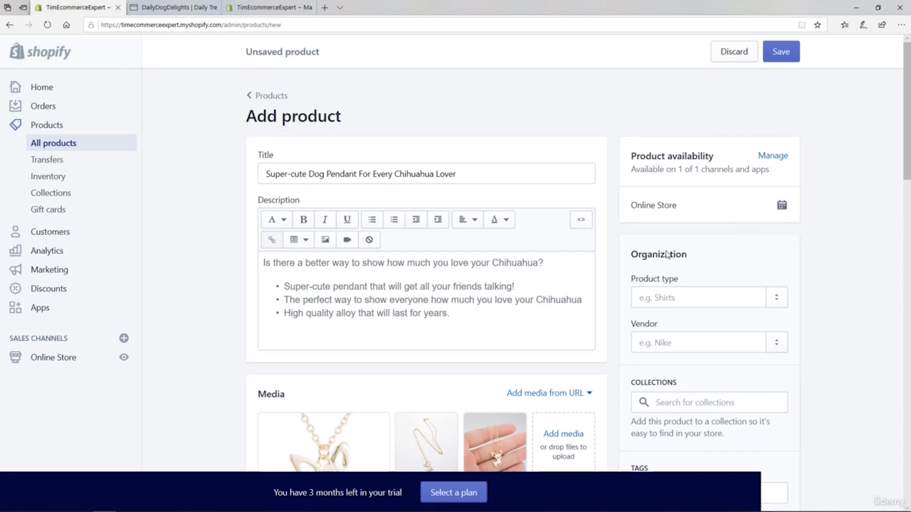
scroll(671, 255, down, 2)
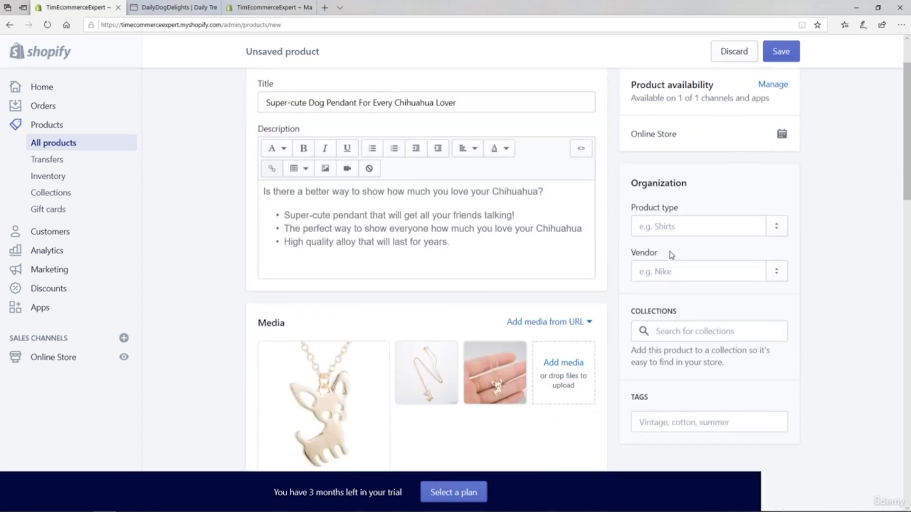
drag(636, 184, 683, 184)
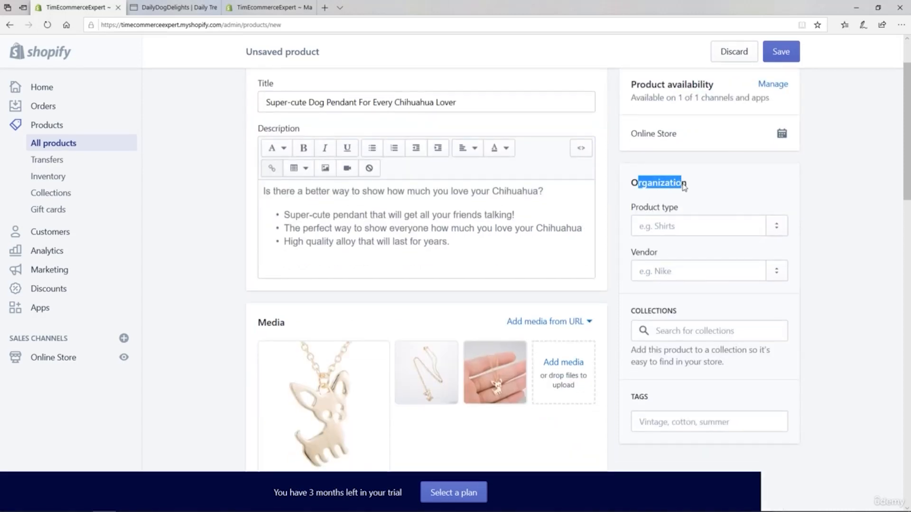
click(649, 226)
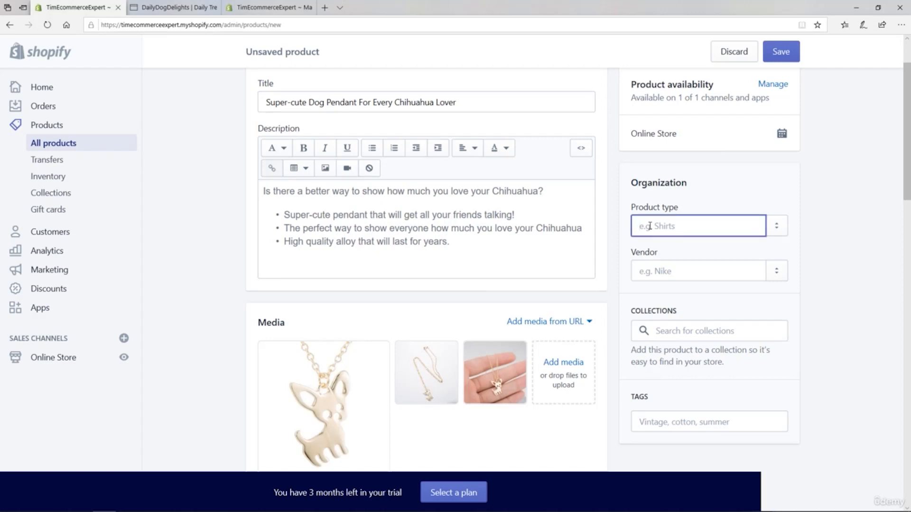
text(Pendants)
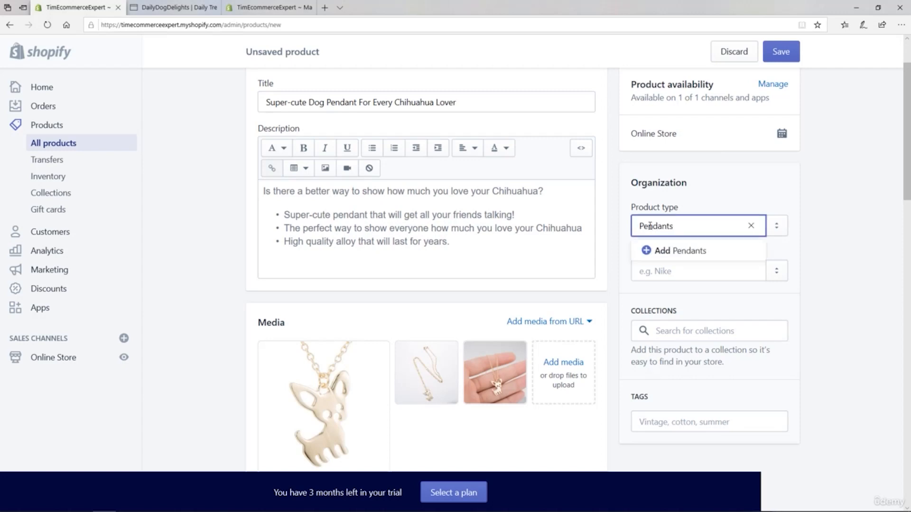
click(673, 253)
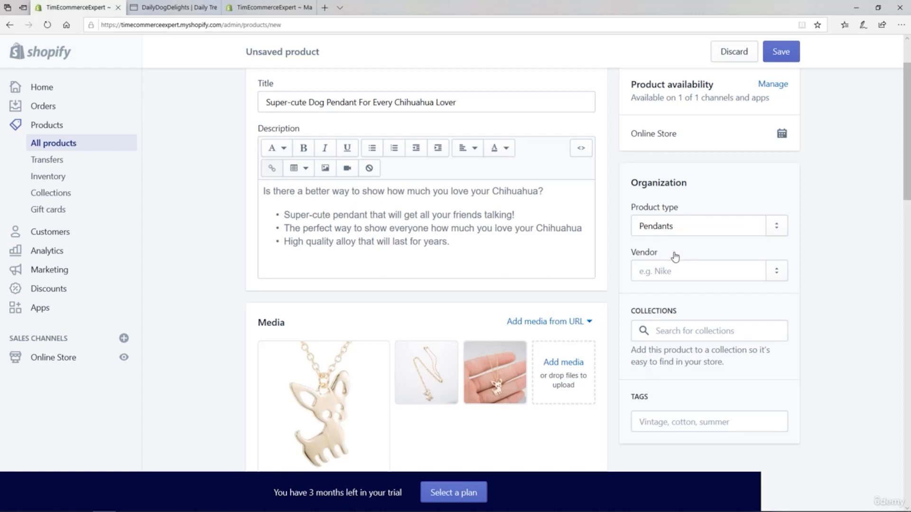
Add Super Pendants UK as the product's vendor
click(666, 271)
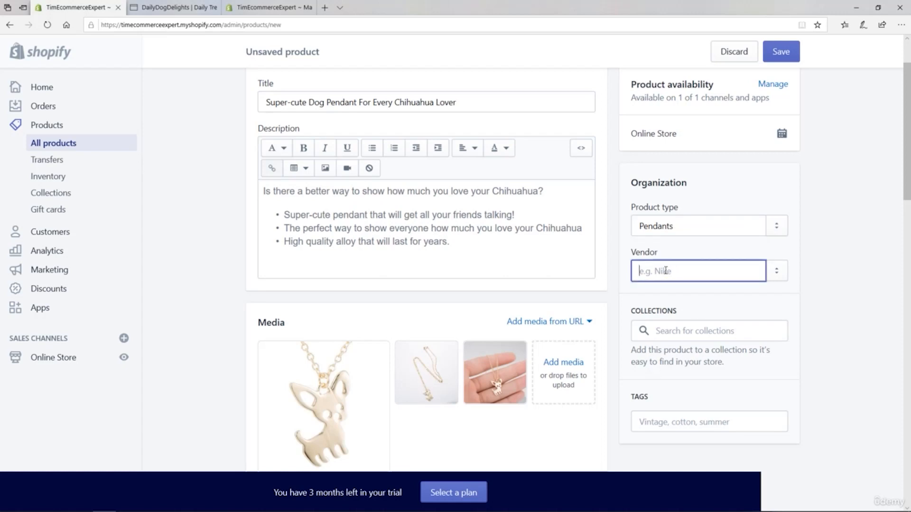
text(Super Pen)
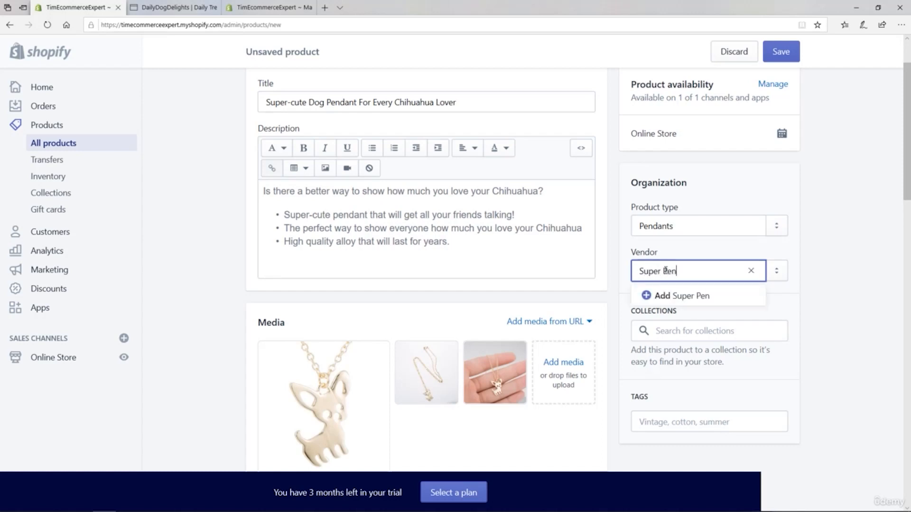
text(dants UK)
click(689, 295)
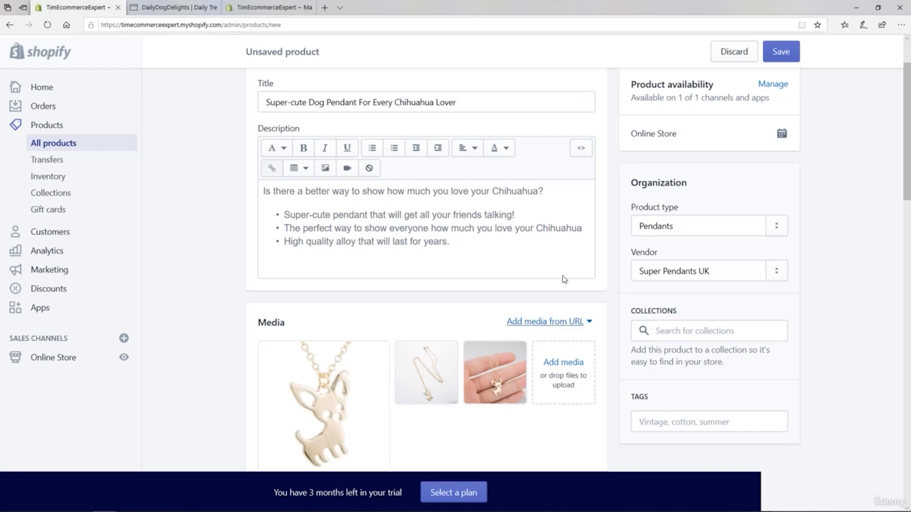
Copy the word Chihuahua from the product description and add it as a product tag
click(512, 192)
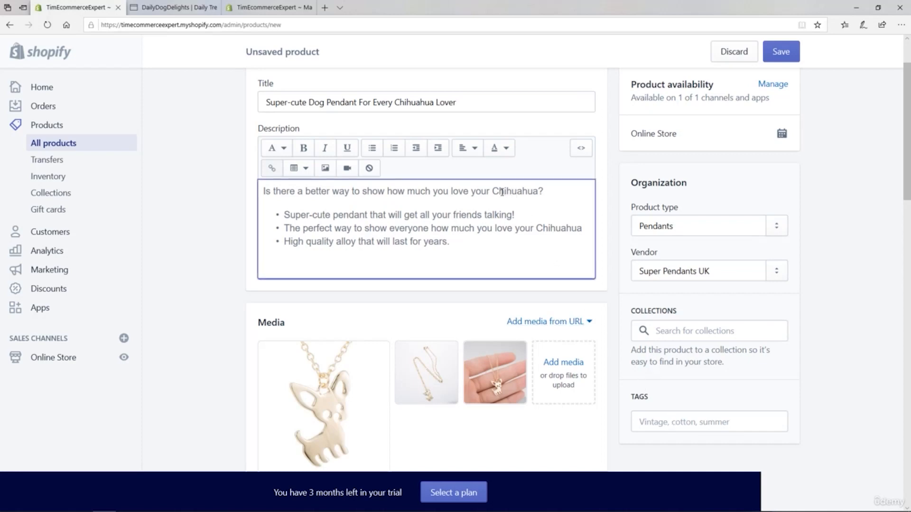
drag(492, 192, 540, 199)
key(ctrl+c)
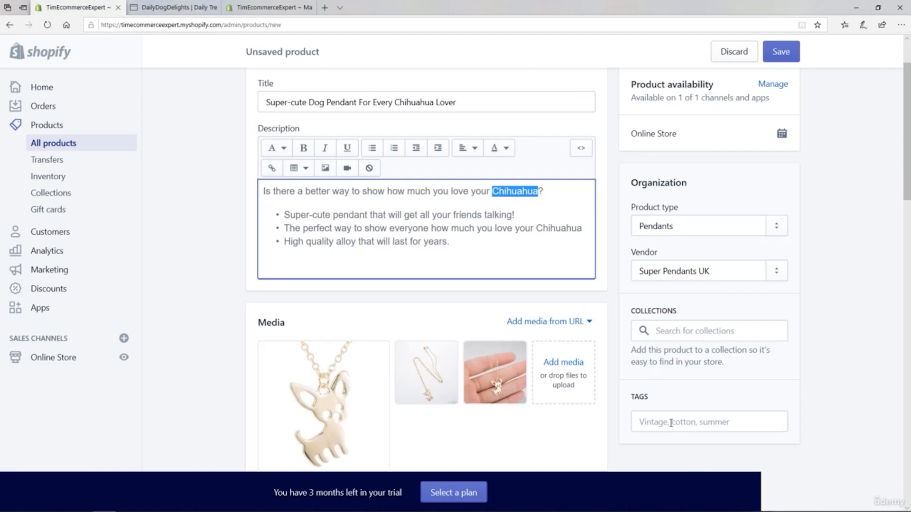
click(751, 421)
key(ctrl+v)
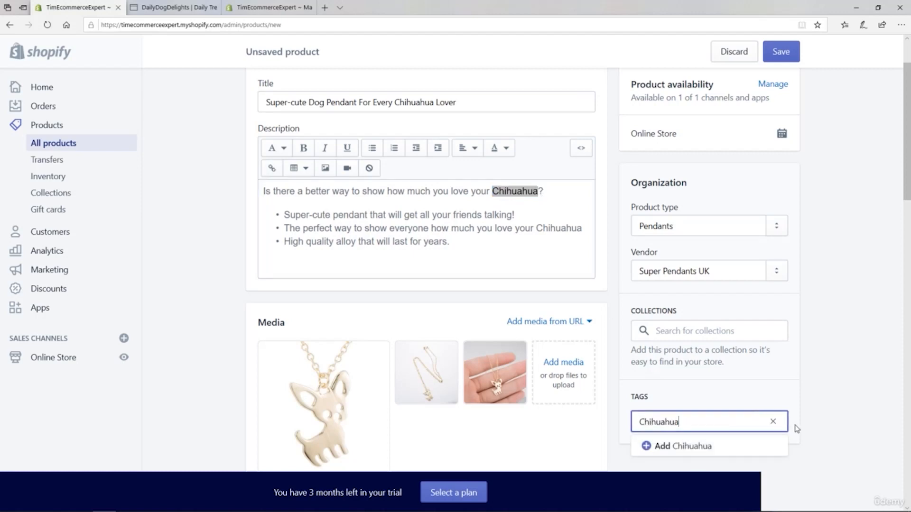
click(703, 453)
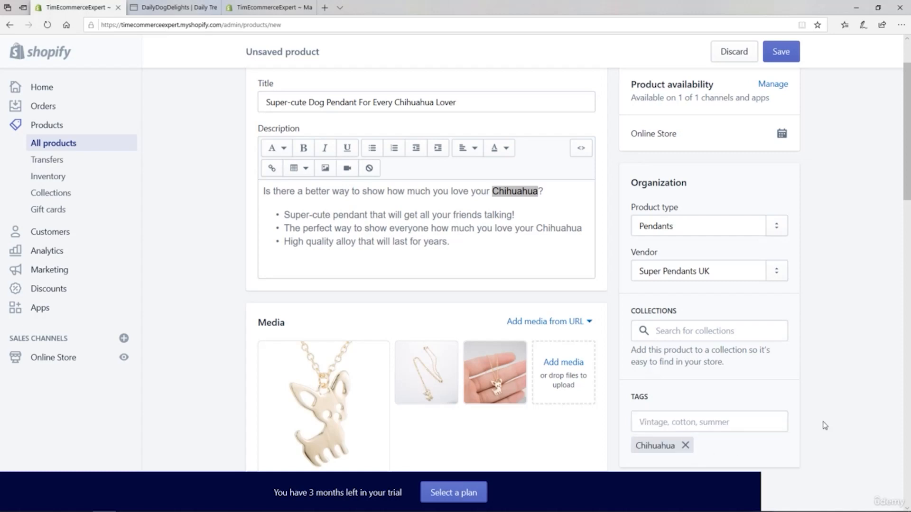
Save the new product and return to the list of all products
click(783, 52)
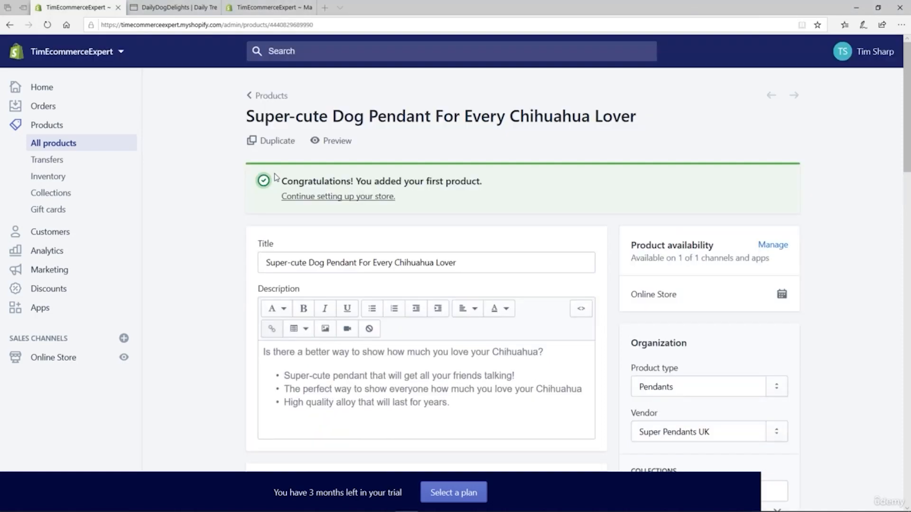
drag(282, 182, 483, 186)
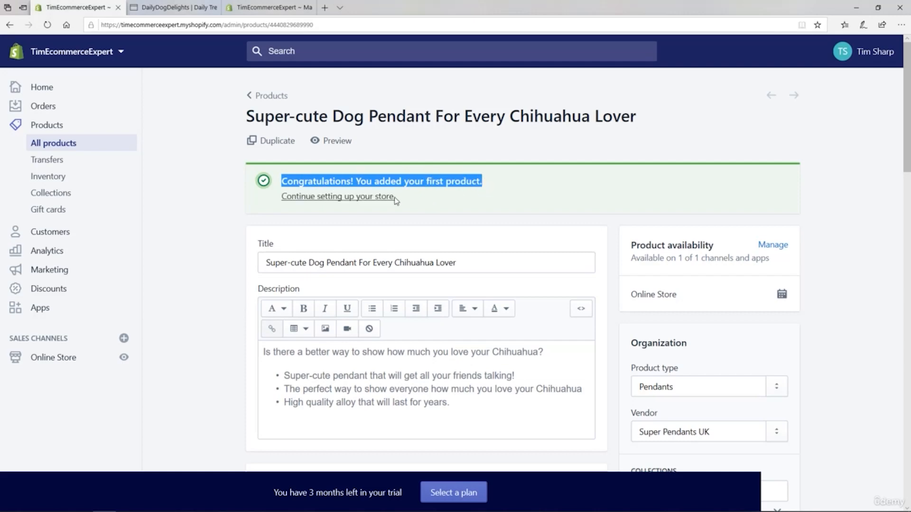
click(270, 100)
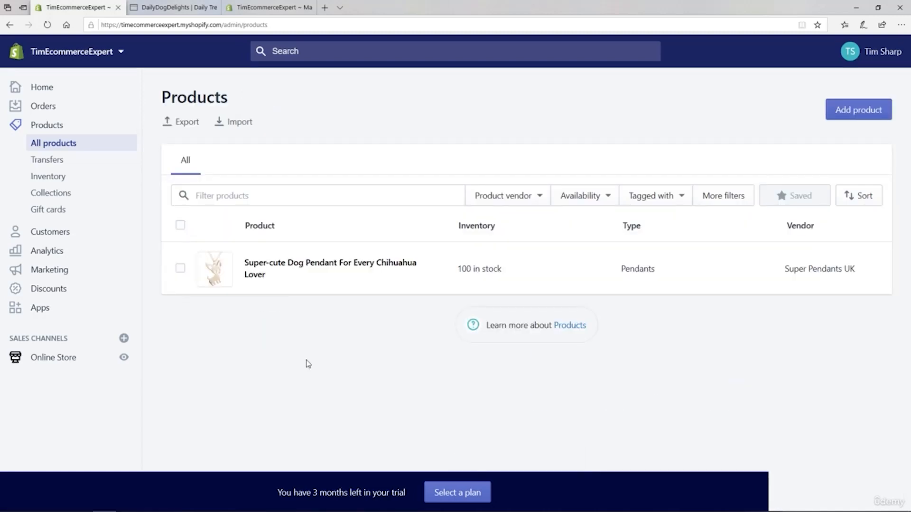
Select the dog pendant in the product list and look through the bulk actions offered for it
click(225, 199)
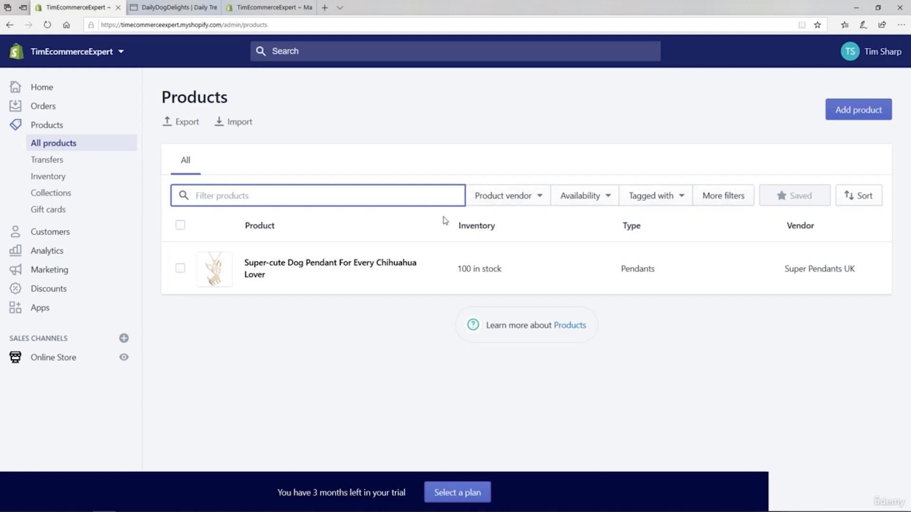
click(180, 270)
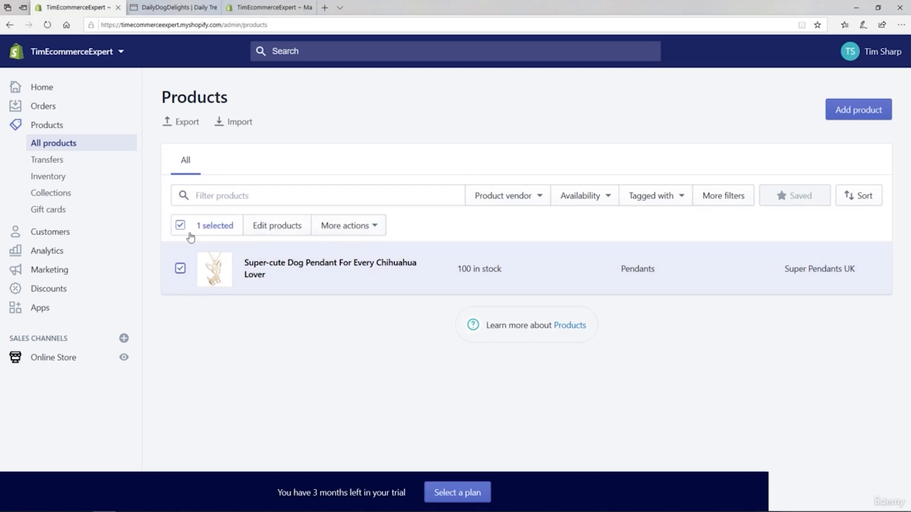
click(373, 227)
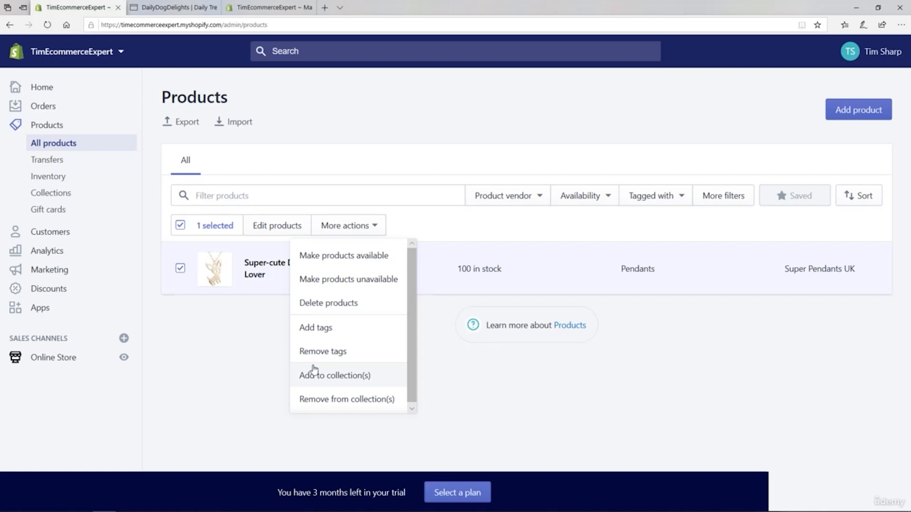
click(238, 347)
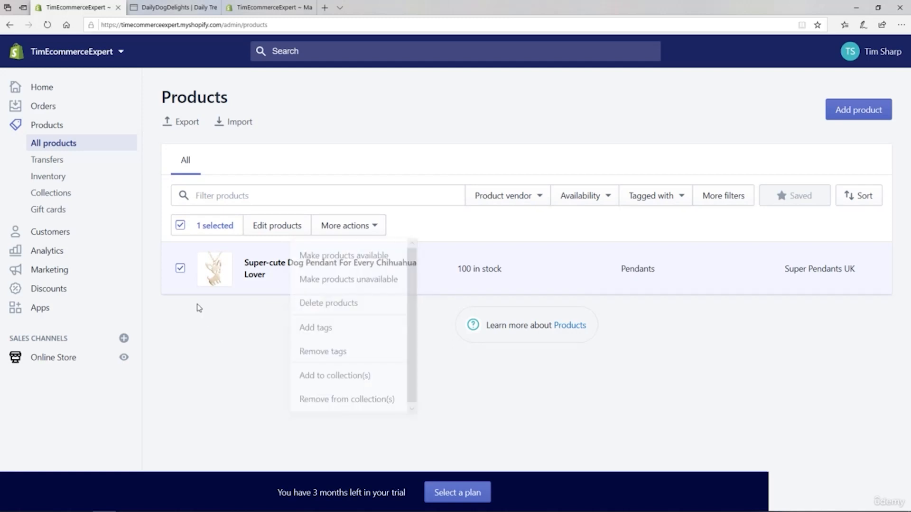
Clear the dog pendant's selection, then switch to the Daily Dog Delights storefront and view its catalog
click(180, 269)
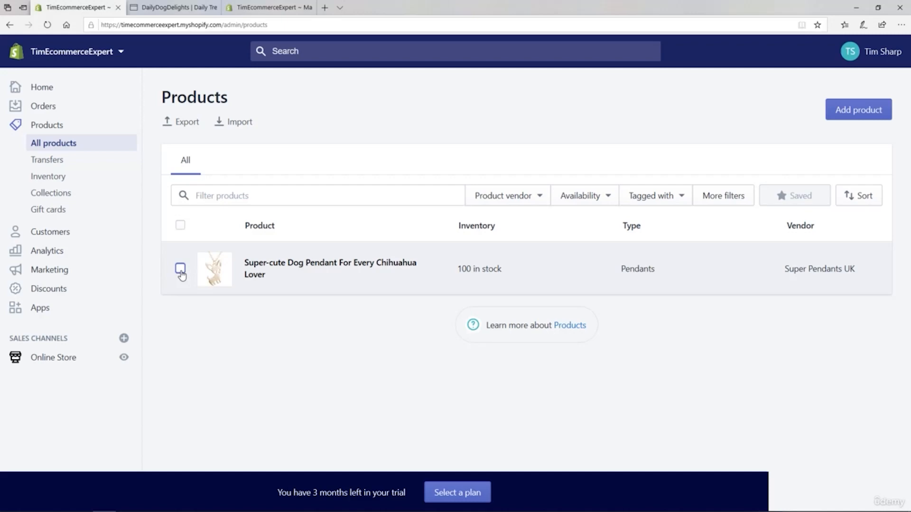
click(158, 9)
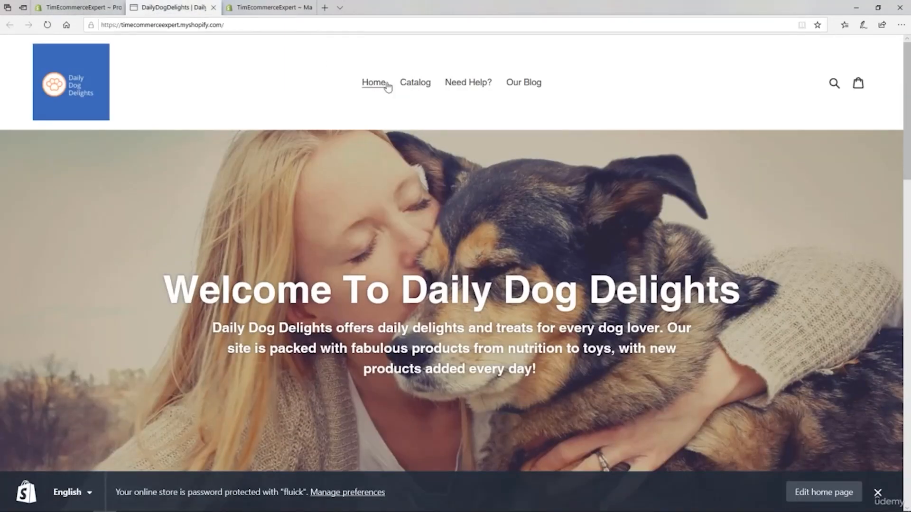
click(415, 86)
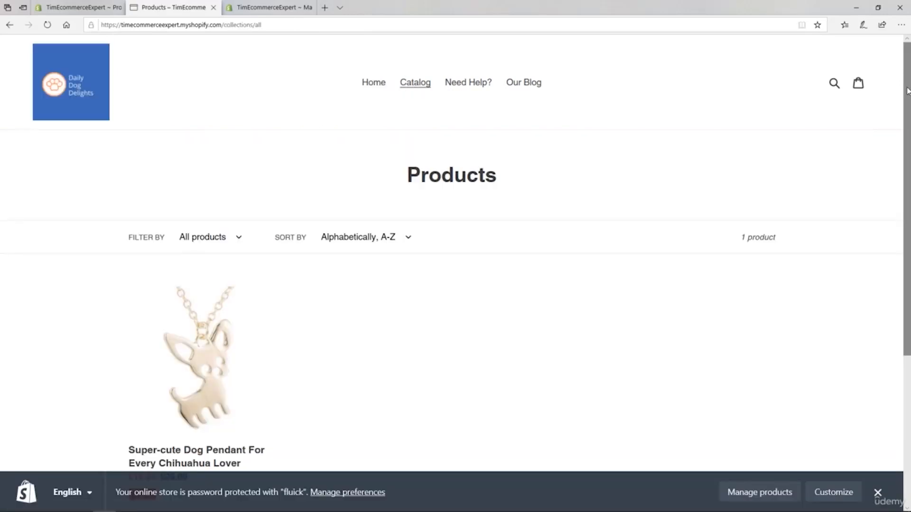
scroll(907, 132, down, 2)
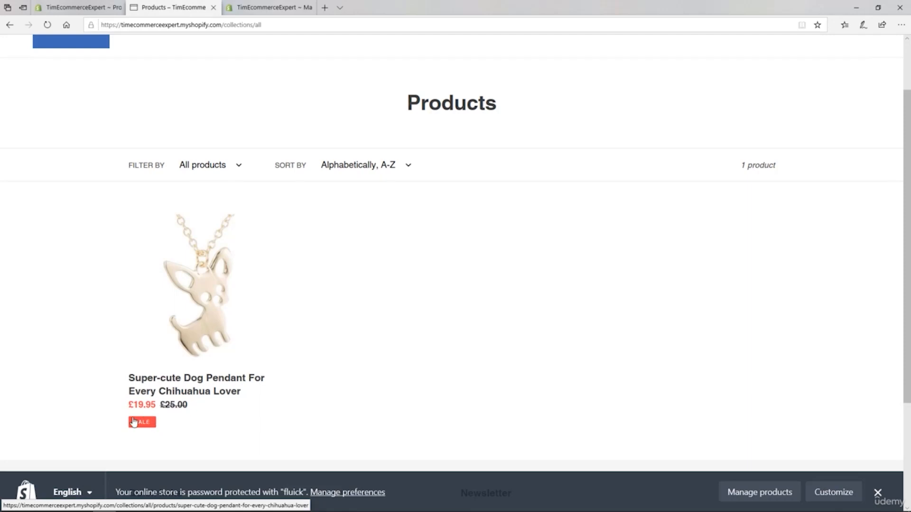
Open the dog pendant's storefront page and look through its description and additional product images
click(212, 302)
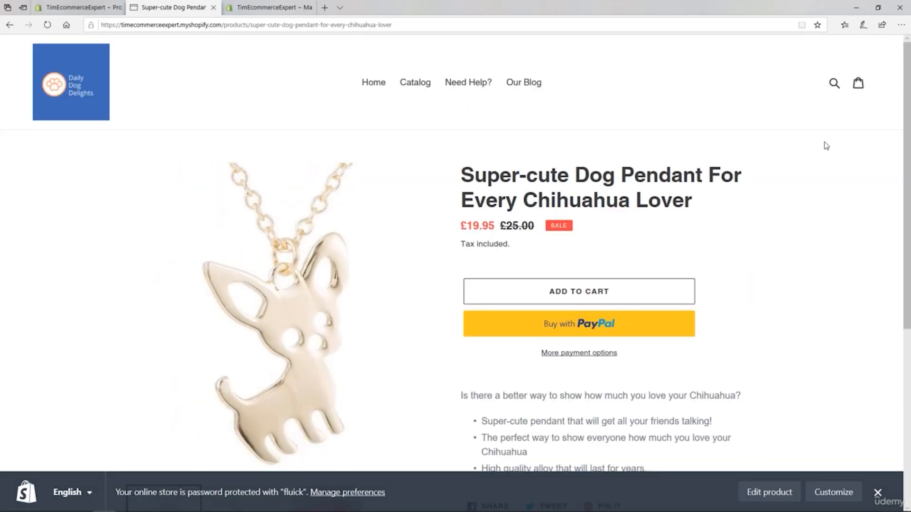
scroll(814, 238, down, 4)
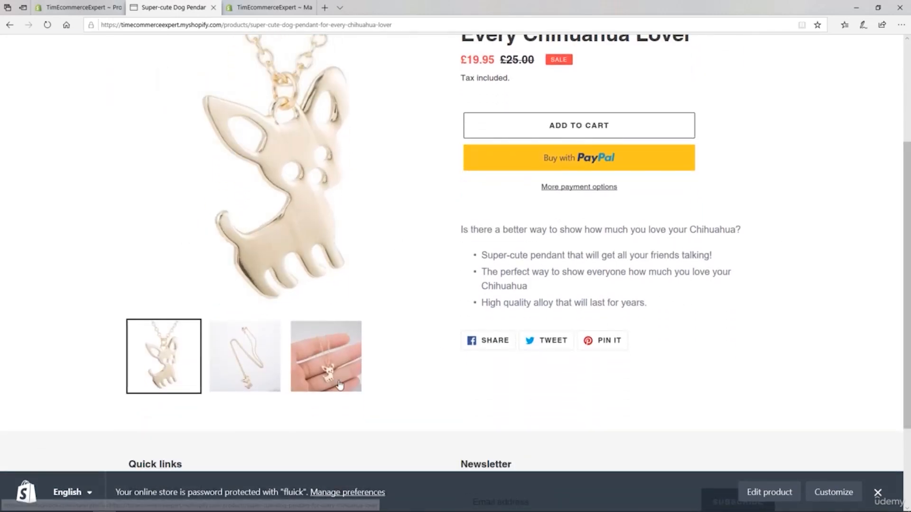
click(243, 366)
click(314, 365)
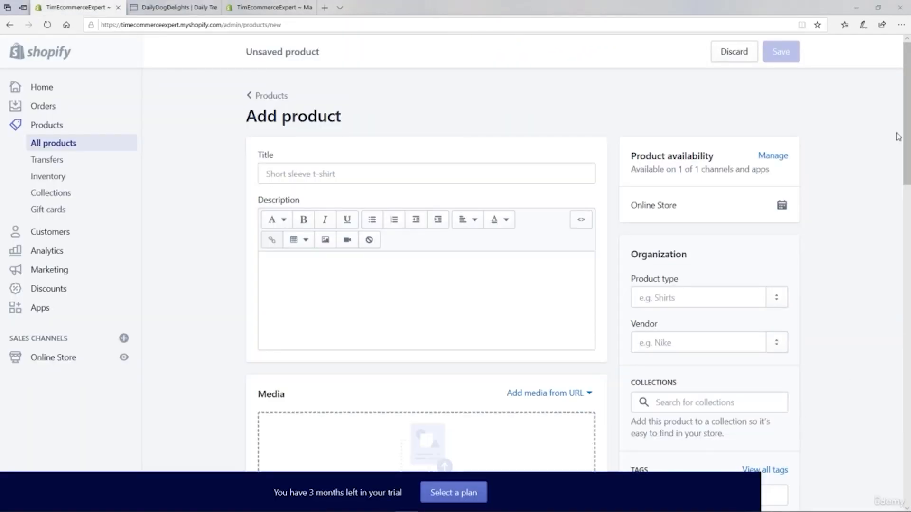
Look through the blank form for a new product, paying attention to the Variants section
scroll(895, 185, down, 2)
scroll(895, 185, down, 15)
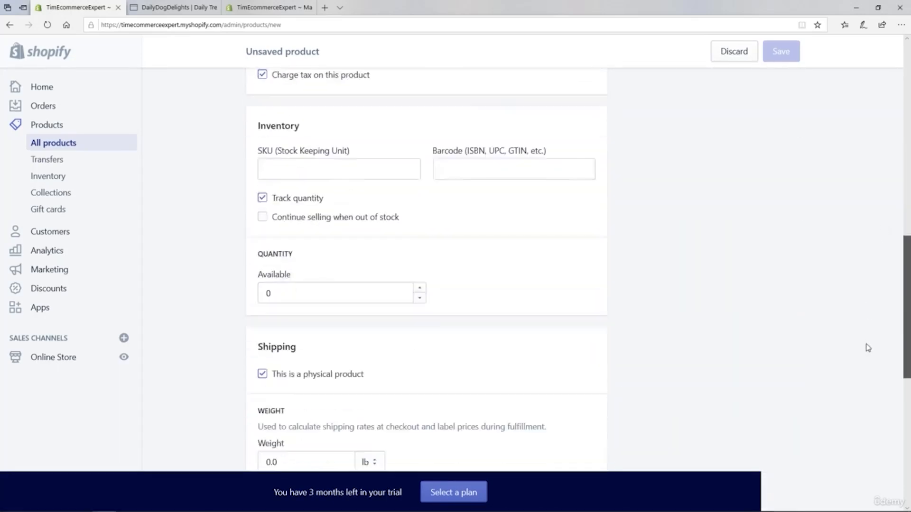
scroll(870, 427, down, 4)
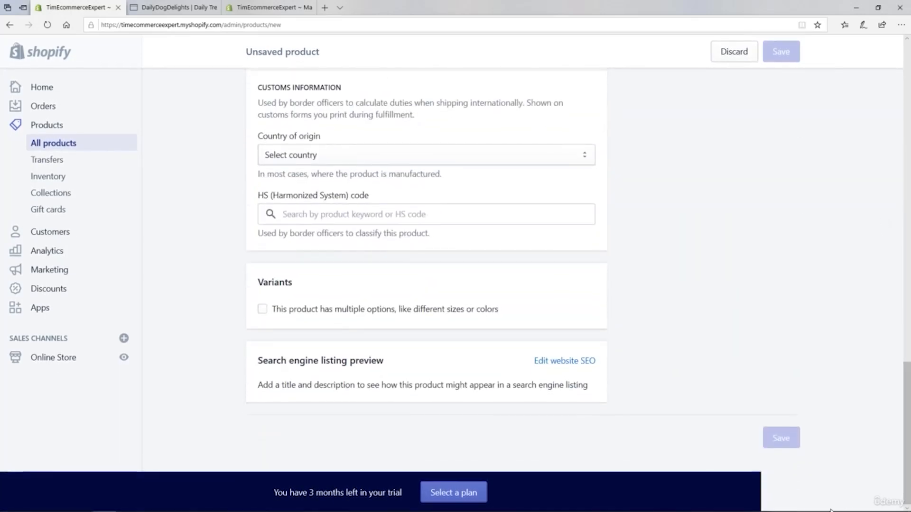
double_click(278, 284)
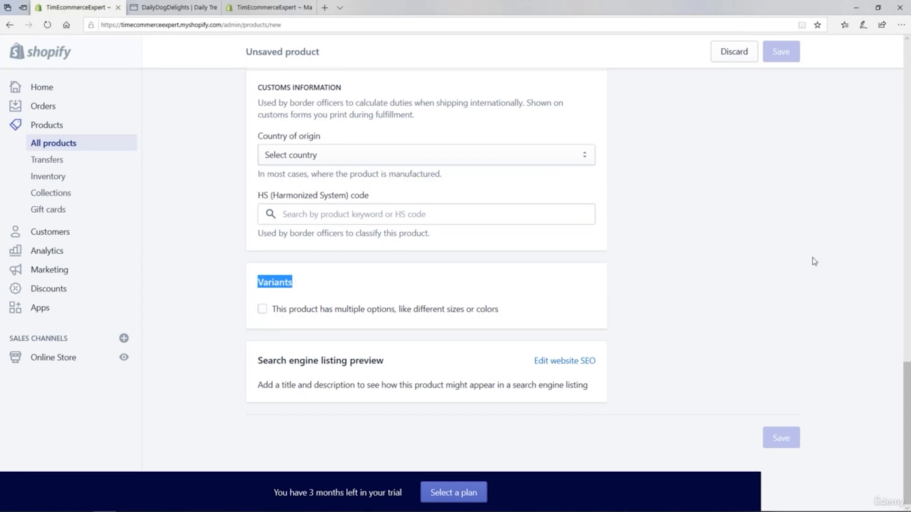
drag(907, 395, 908, 76)
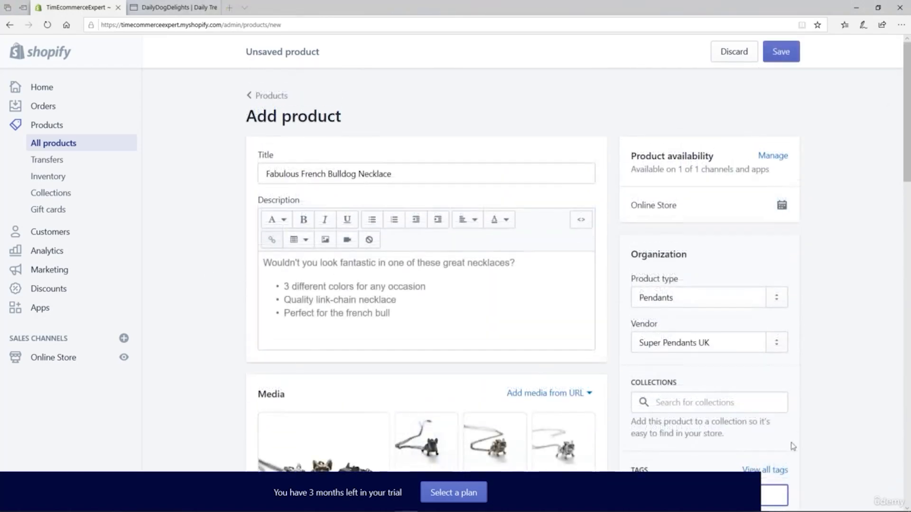
Review the Fabulous French Bulldog Necklace's title, media, pricing, inventory and shipping details in the unsaved product form
drag(394, 173, 264, 176)
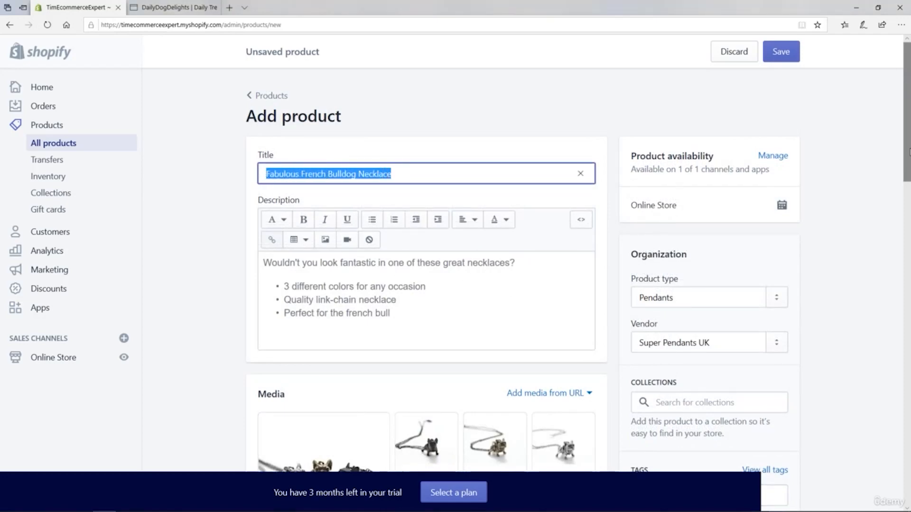
scroll(899, 170, down, 2)
scroll(891, 190, down, 4)
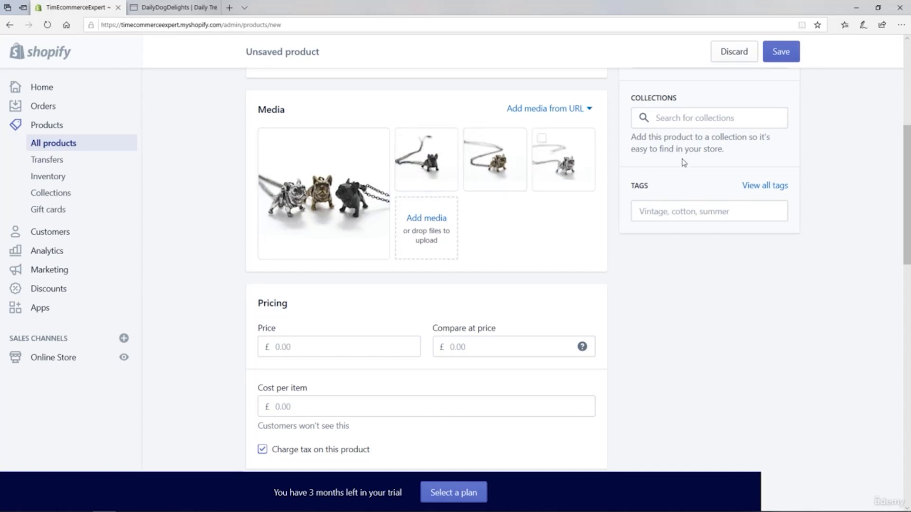
drag(906, 142, 905, 195)
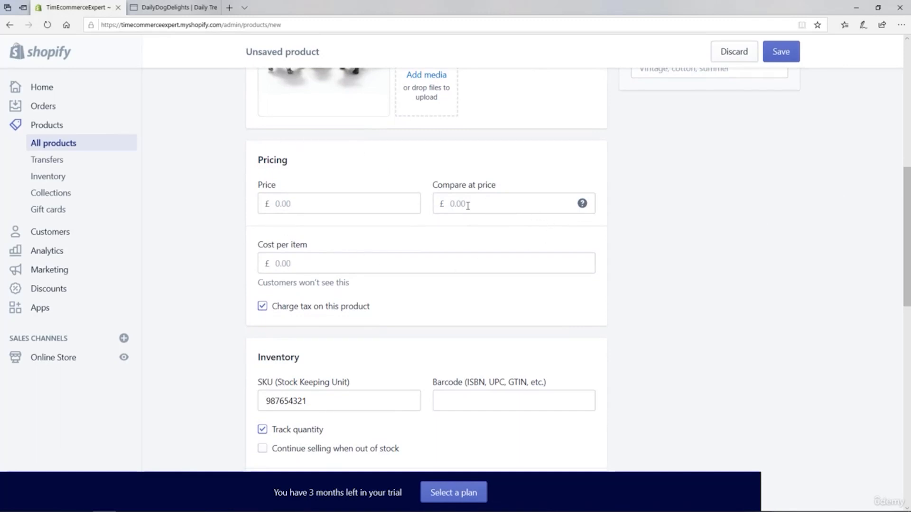
drag(905, 196, 890, 264)
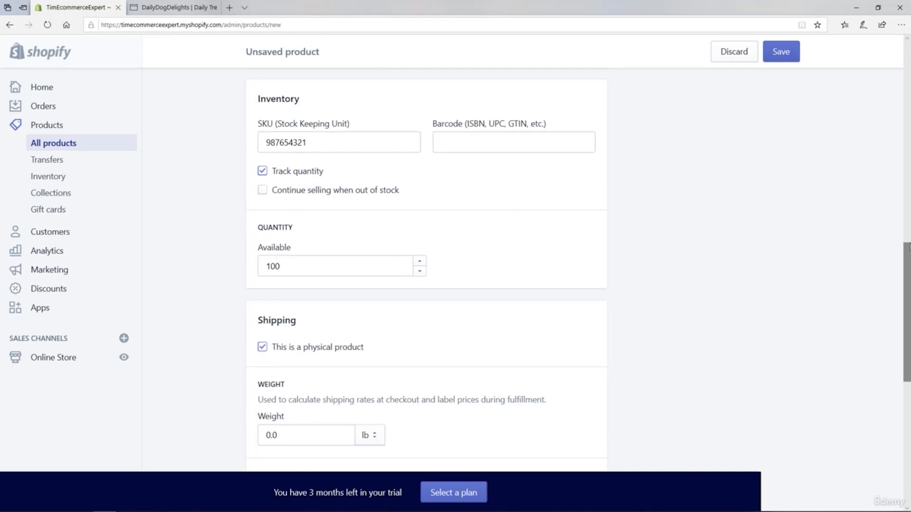
drag(904, 255, 908, 380)
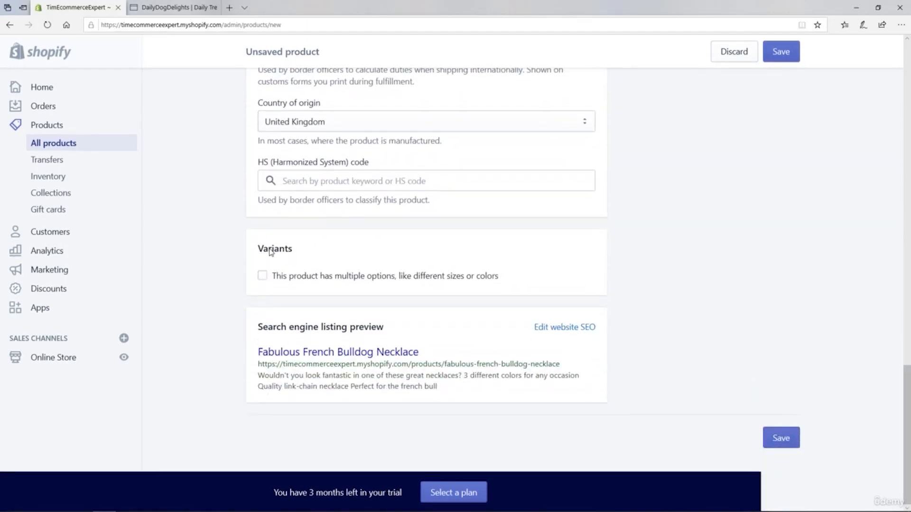
Mark the French bulldog necklace as having multiple options and set the first option's name to Color
click(261, 280)
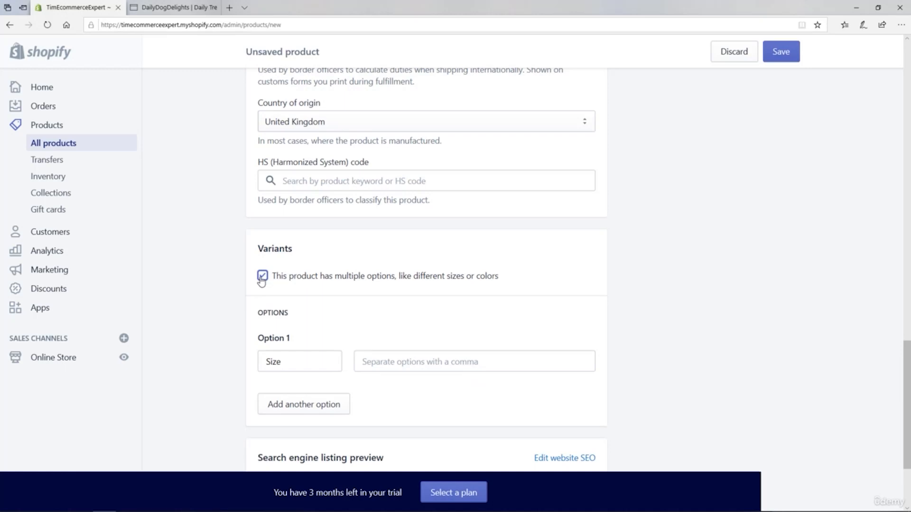
click(290, 365)
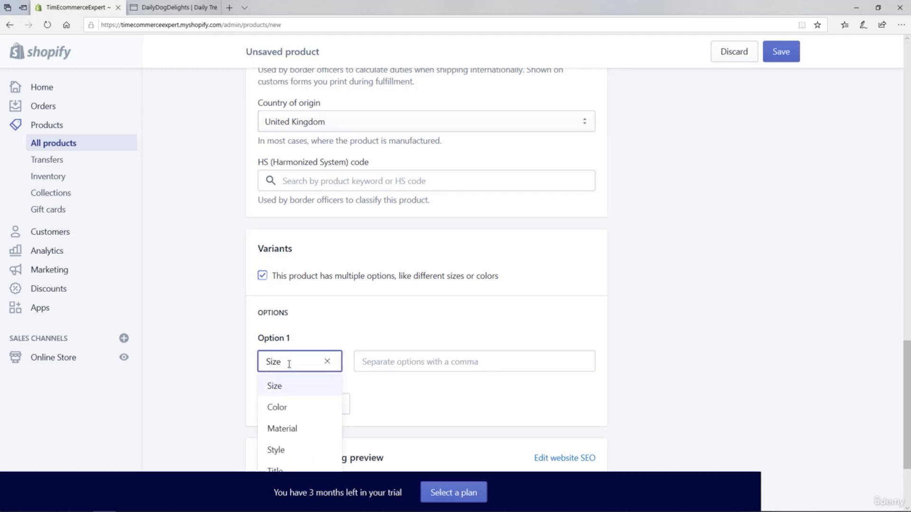
click(279, 407)
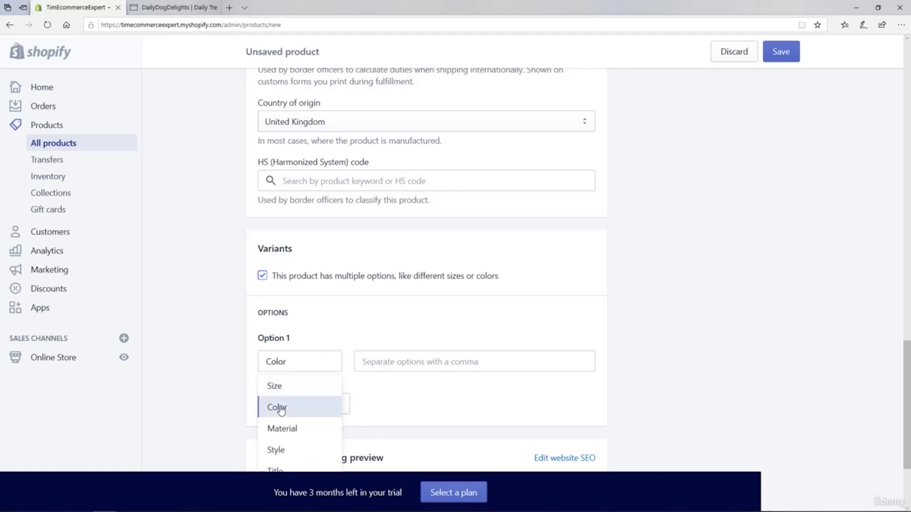
click(377, 390)
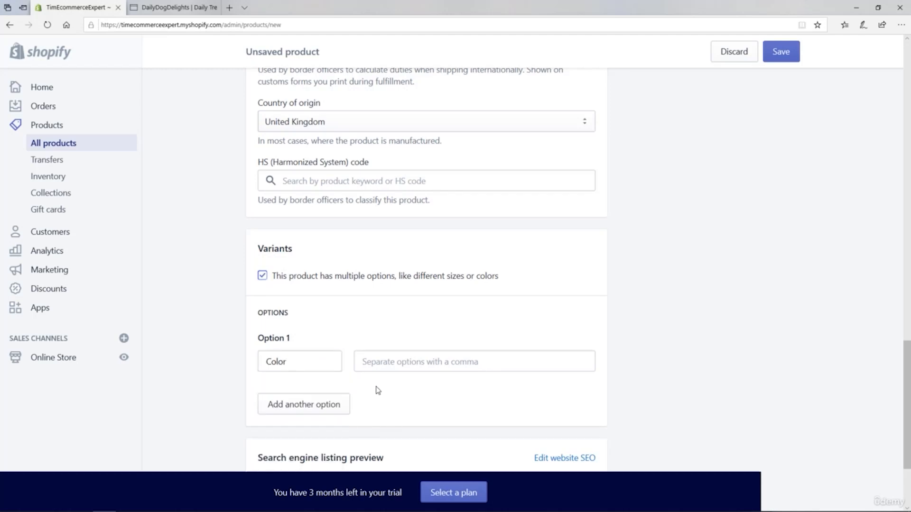
Add Gold, Silver and Black as the values of the Color option
click(372, 362)
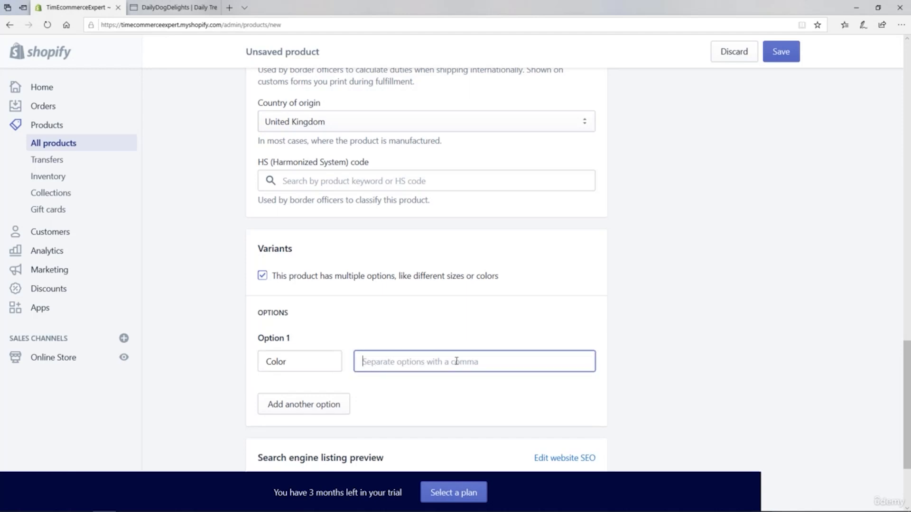
text(Gold)
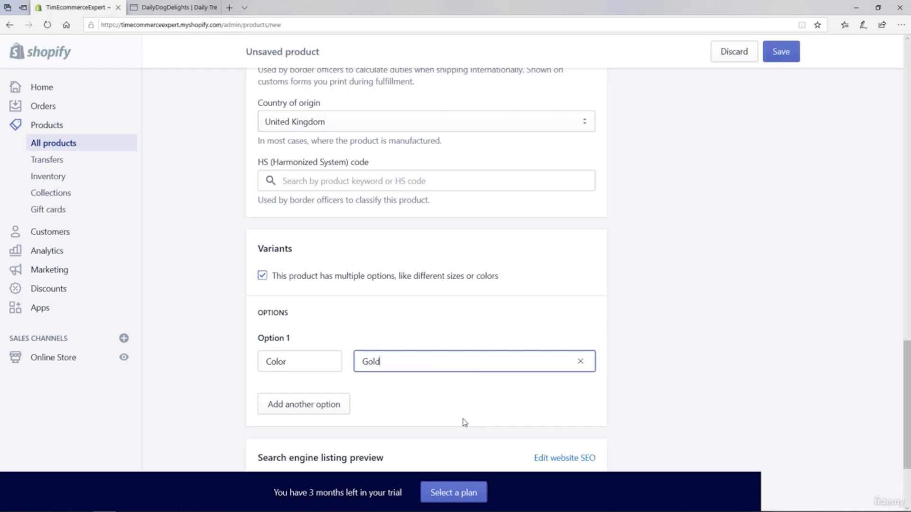
key(Return)
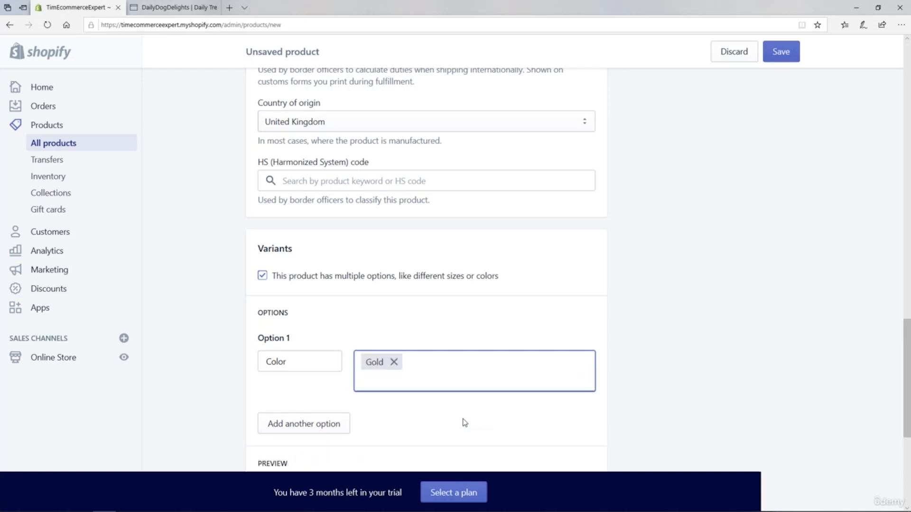
text(Silver)
key(Return)
text(Black)
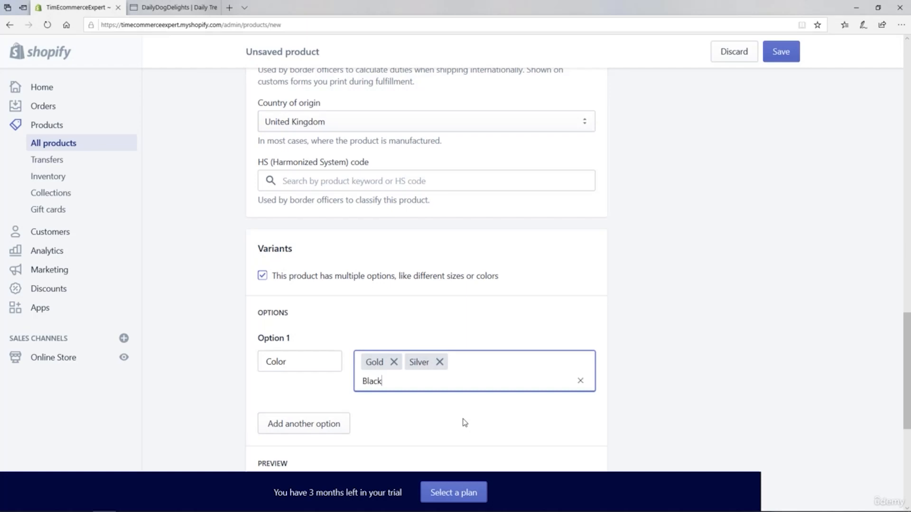
key(Return)
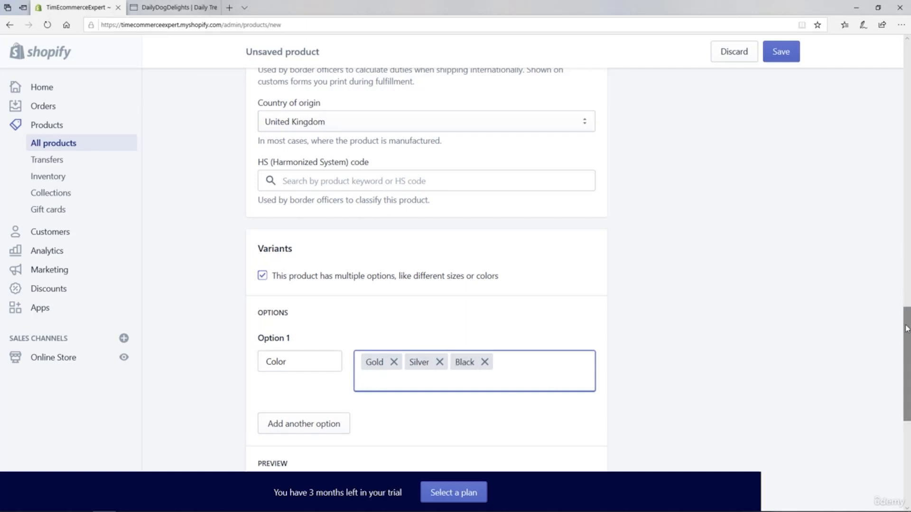
Set the variant prices to £26 for Gold, £27 for Silver and £28 for Black, and save the necklace product
drag(906, 325, 906, 390)
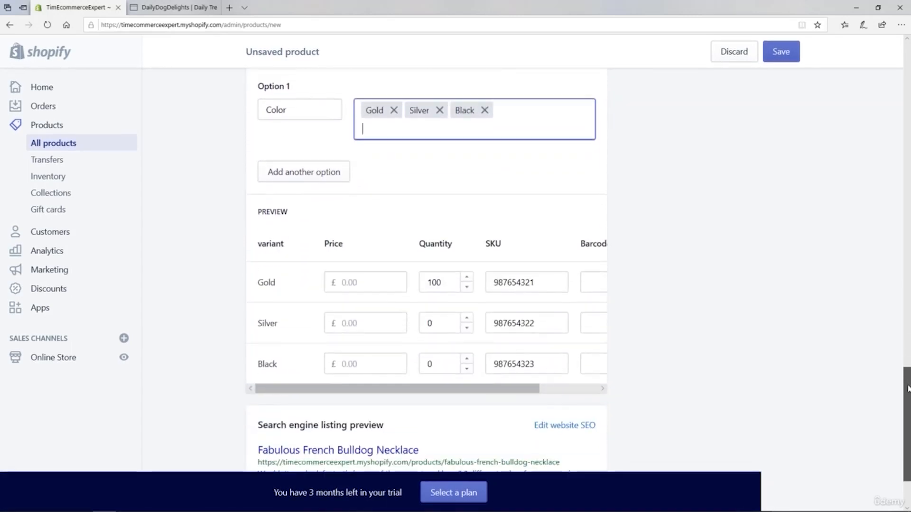
double_click(268, 213)
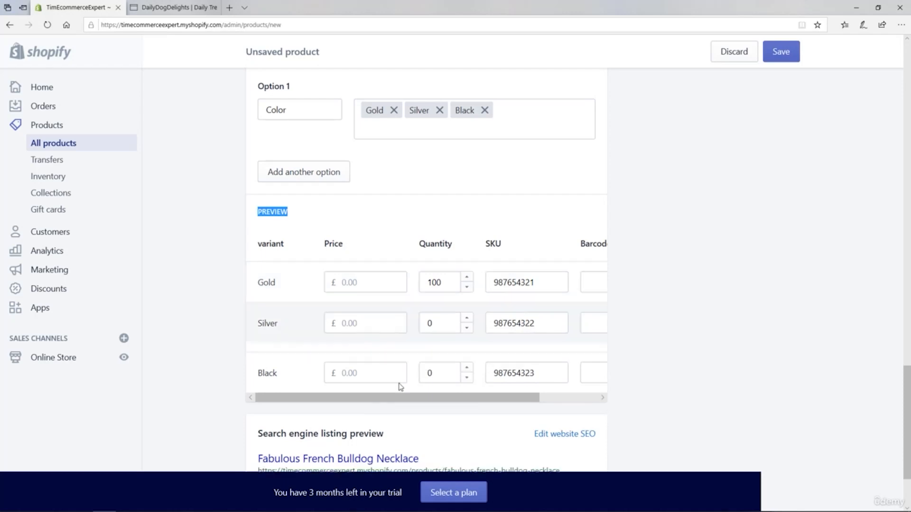
drag(408, 393, 480, 401)
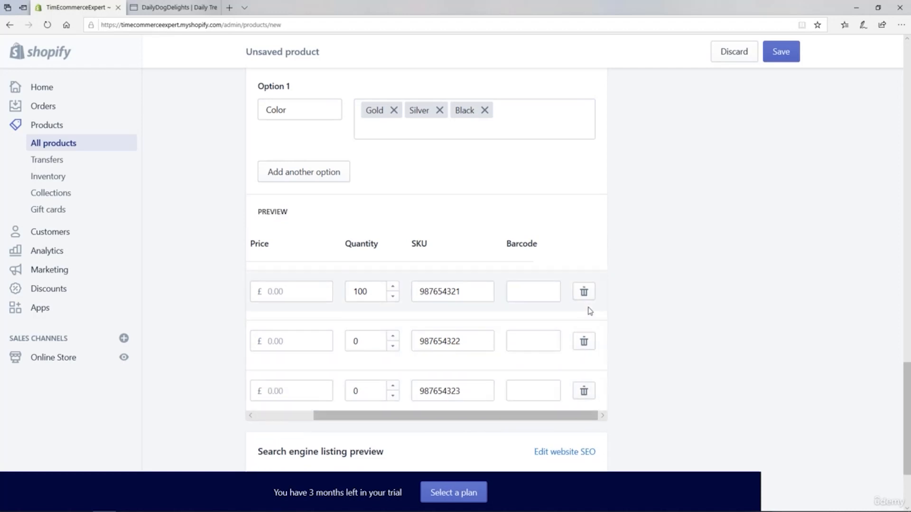
drag(519, 416, 381, 422)
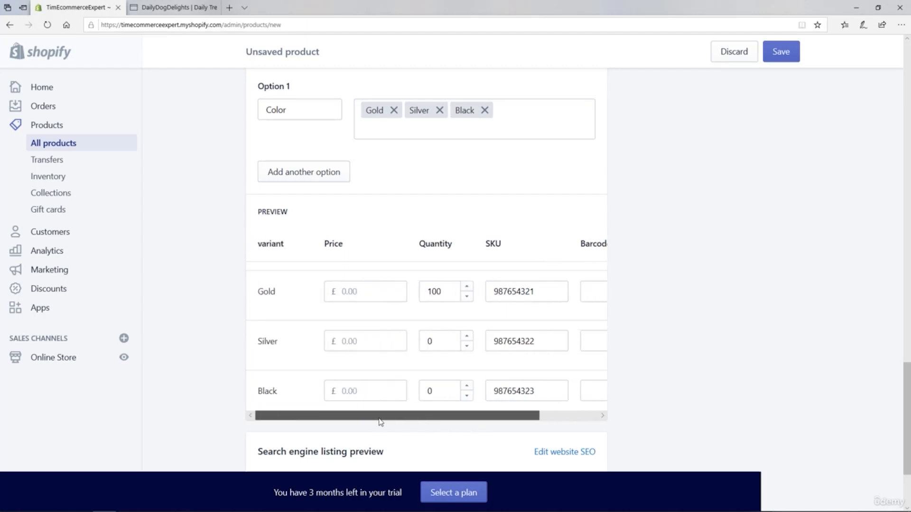
click(363, 293)
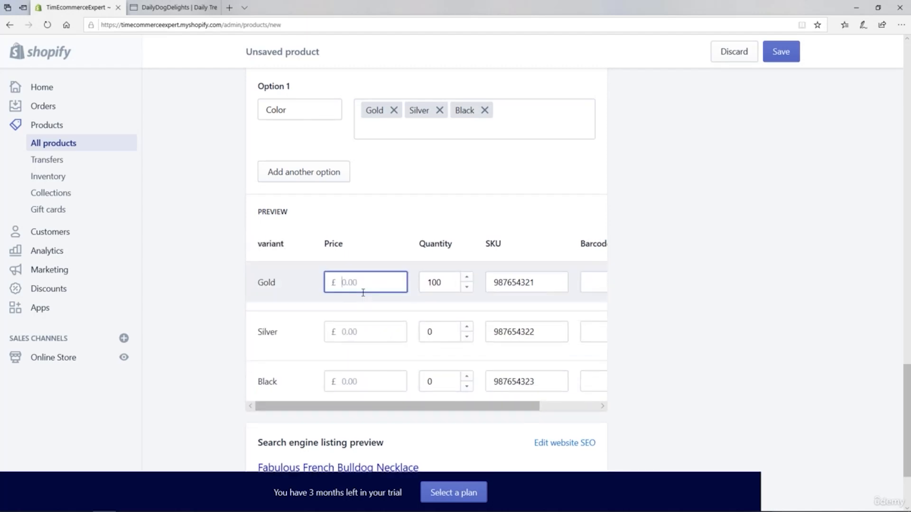
text(26)
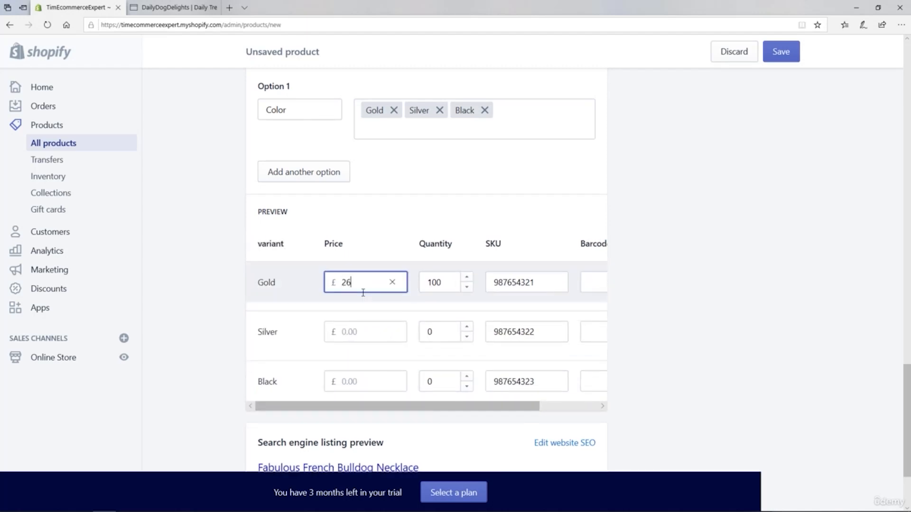
click(362, 334)
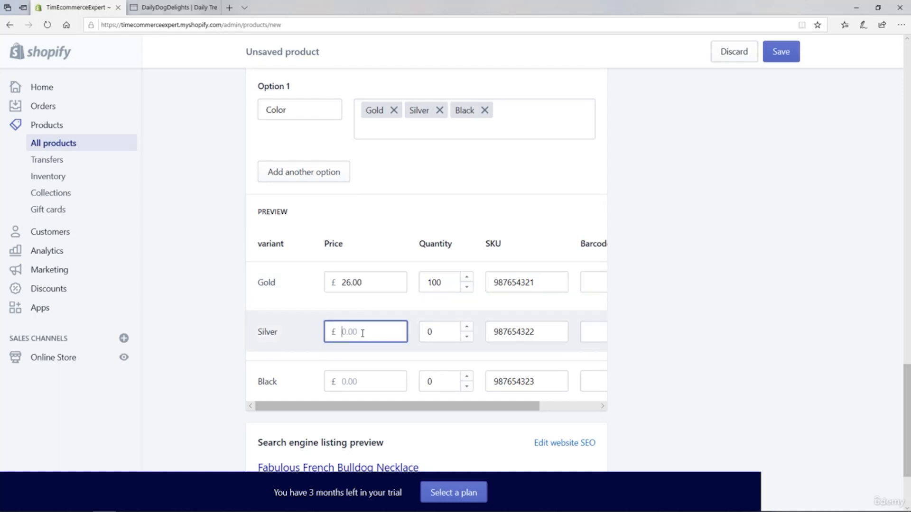
text(27)
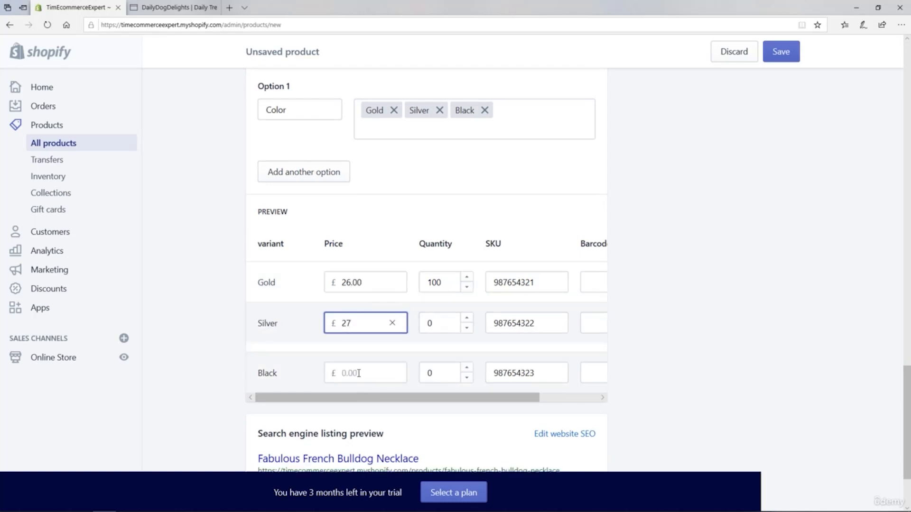
click(360, 374)
text(28)
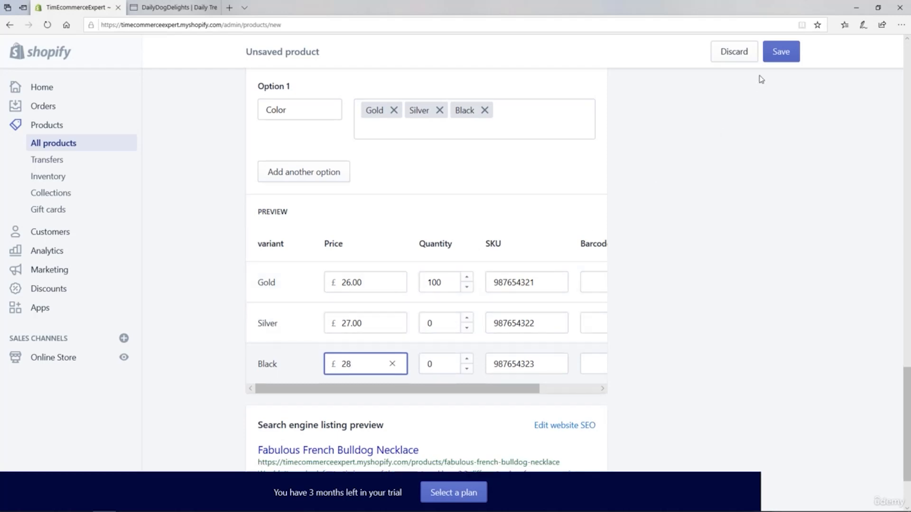
click(781, 53)
drag(907, 42, 908, 281)
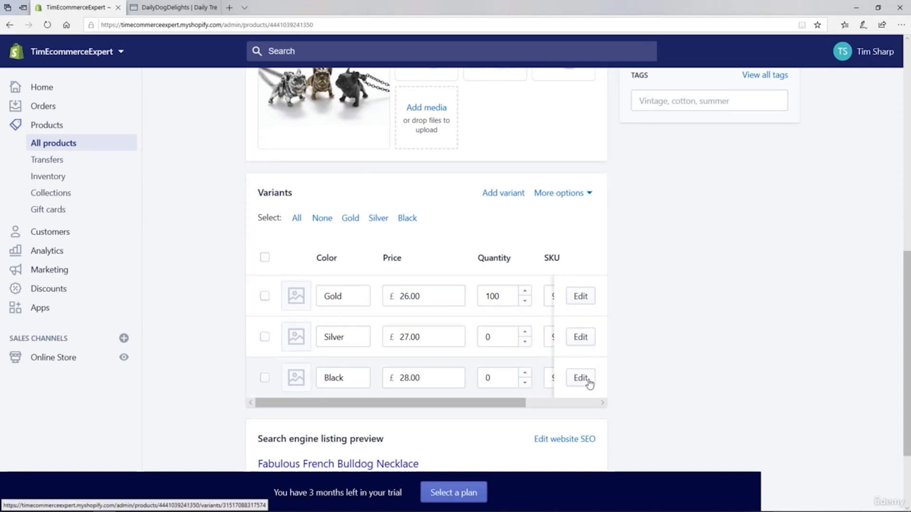
Assign the gold bulldog image to the Gold variant and set its compare-at price to £30
click(583, 298)
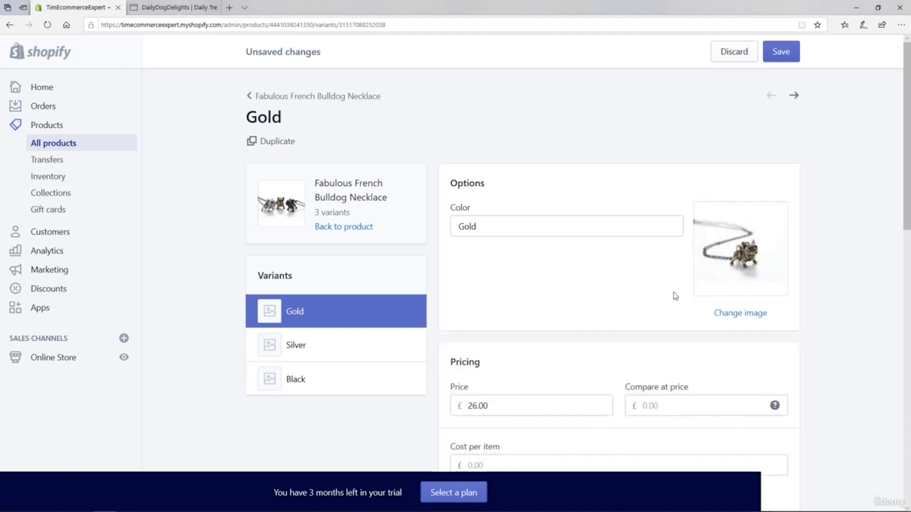
drag(907, 153, 907, 259)
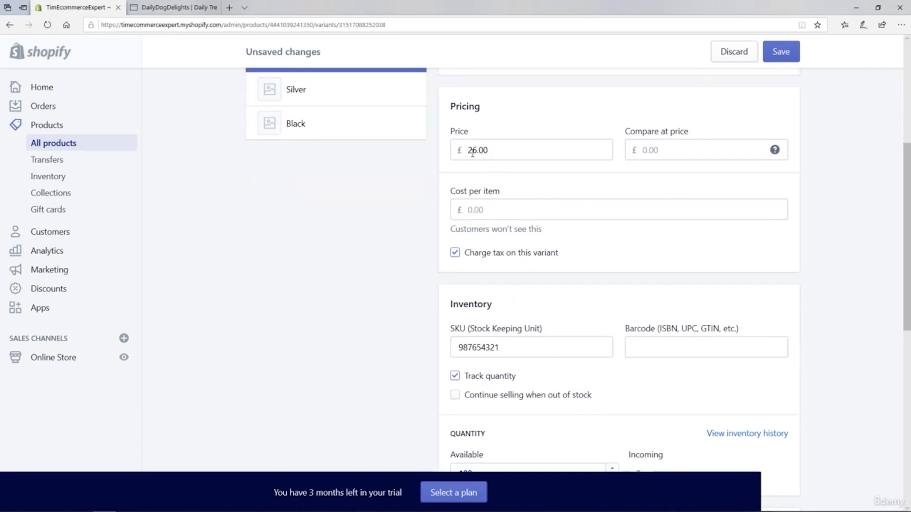
click(651, 150)
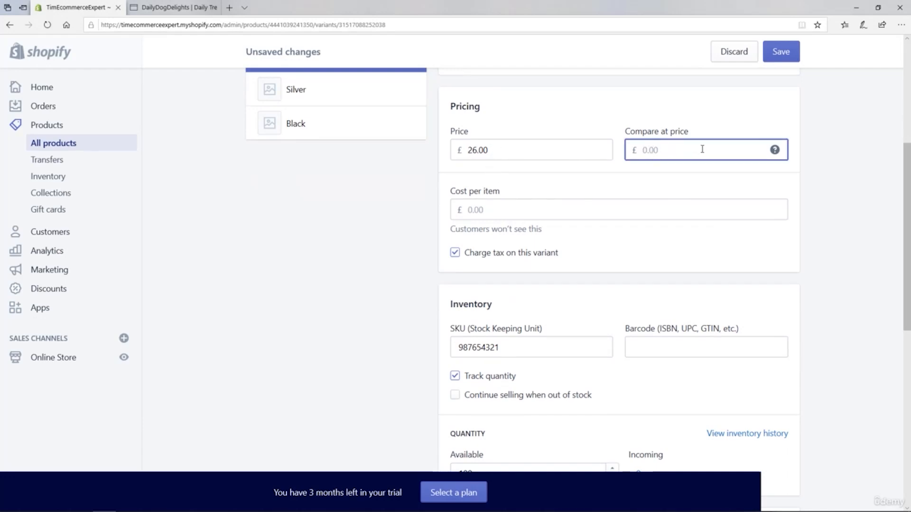
text(30)
click(681, 183)
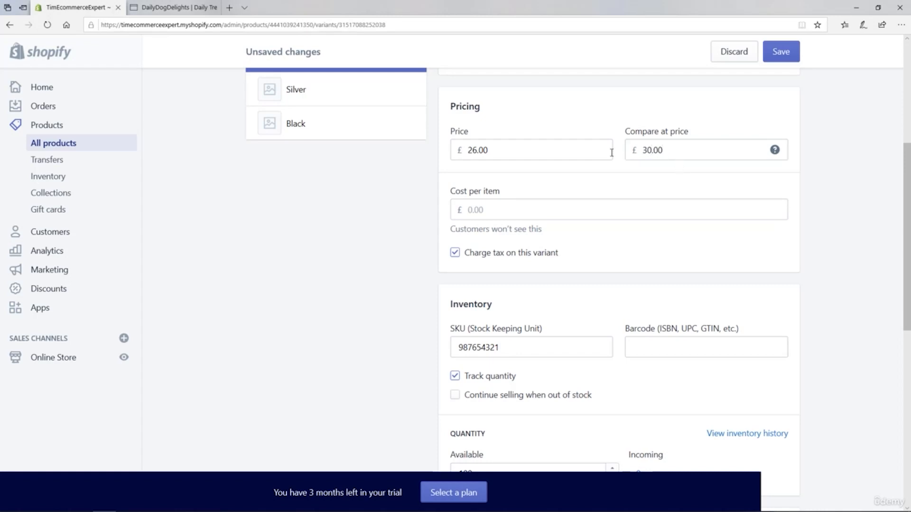
Set the Gold variant's cost per item to £10 and save the variant
click(488, 209)
text(1)
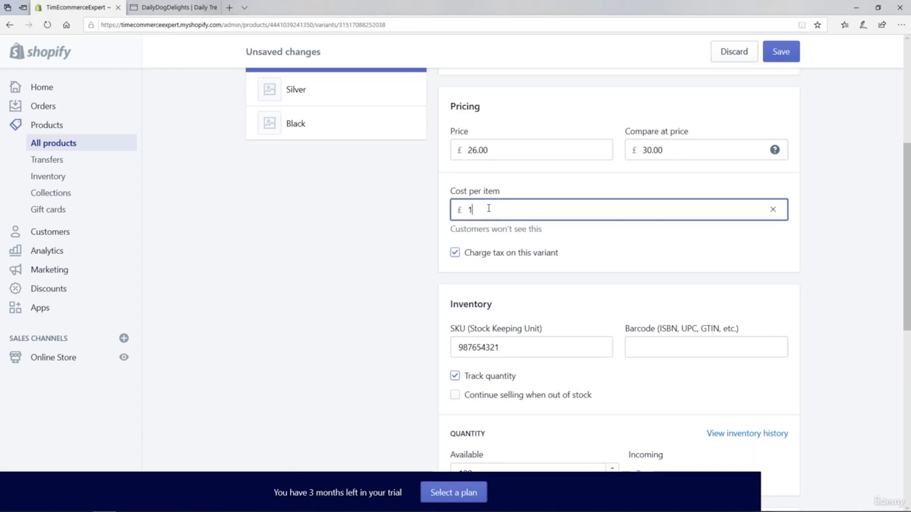
text(0)
click(593, 240)
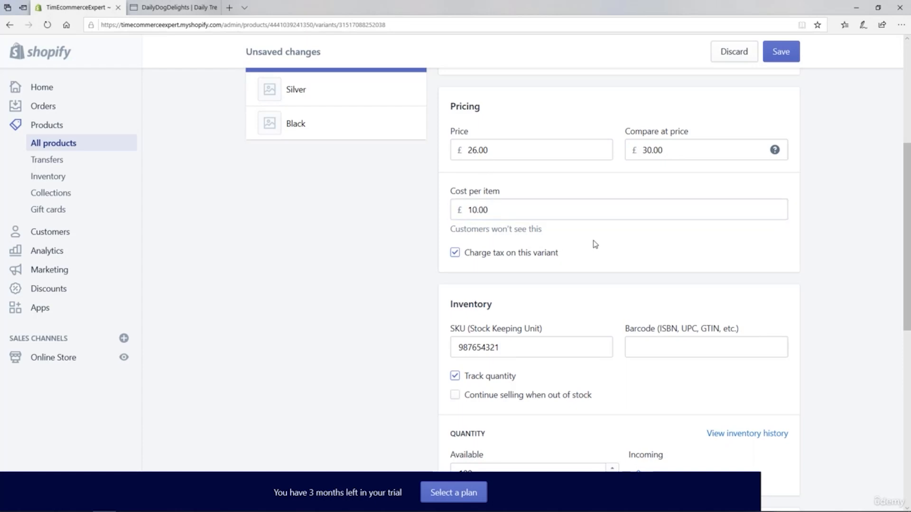
scroll(809, 261, down, 9)
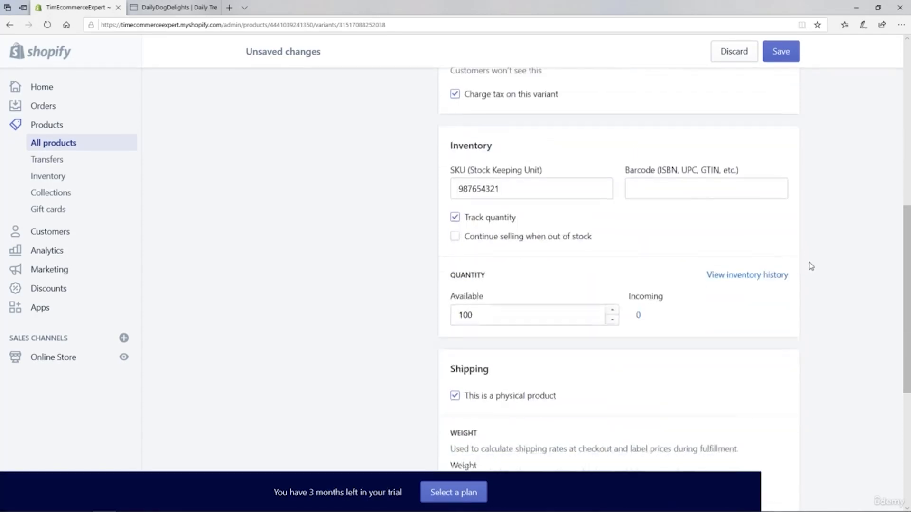
scroll(810, 268, down, 1)
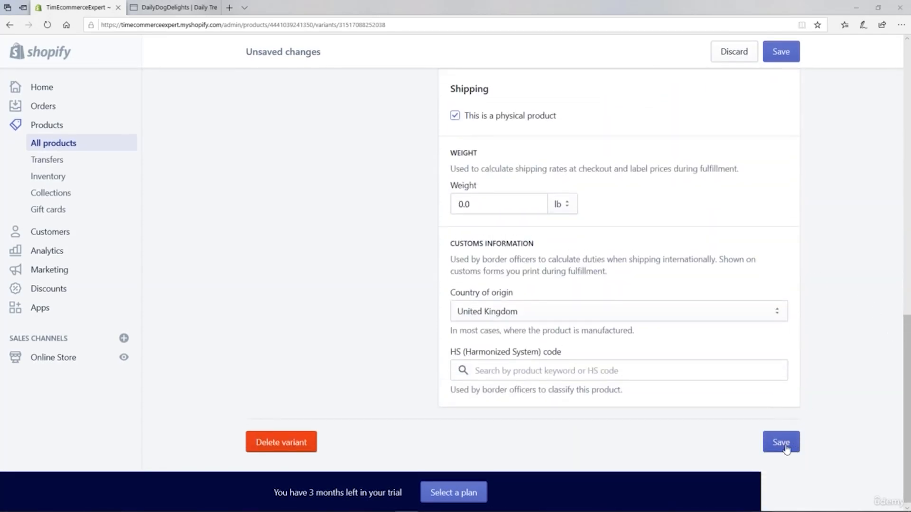
click(780, 442)
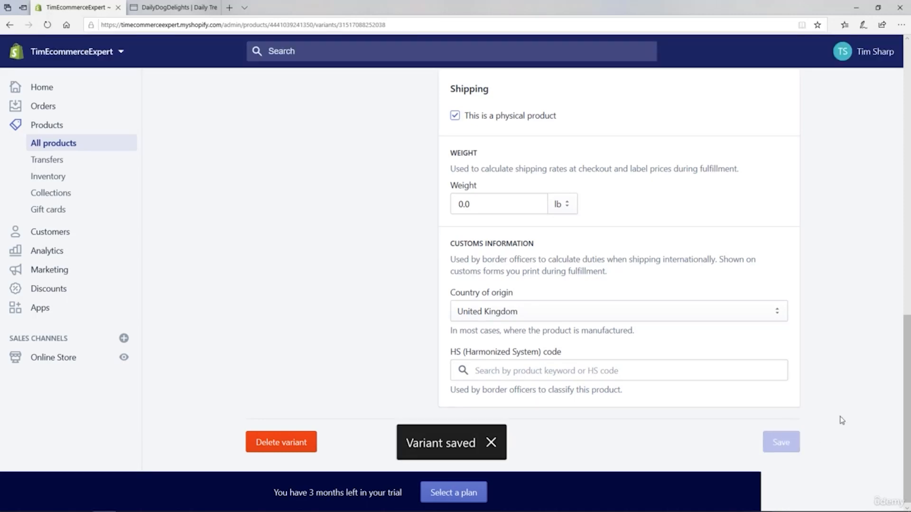
Assign the silver bulldog image to the Silver variant and set its compare-at price to £27
scroll(906, 380, up, 2)
scroll(905, 380, up, 10)
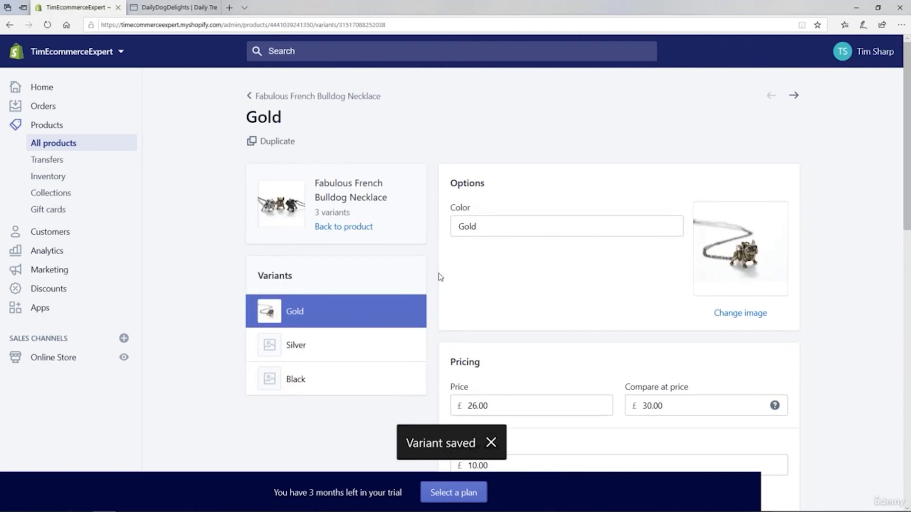
click(299, 346)
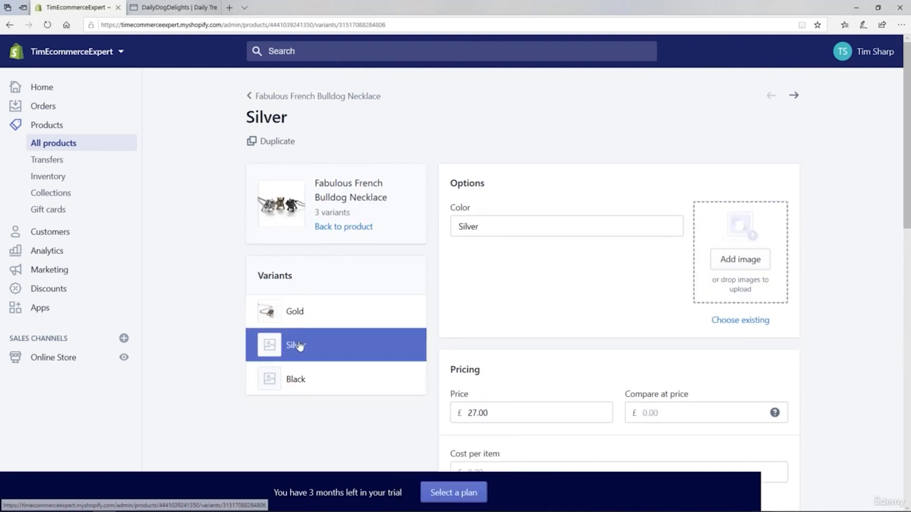
click(724, 260)
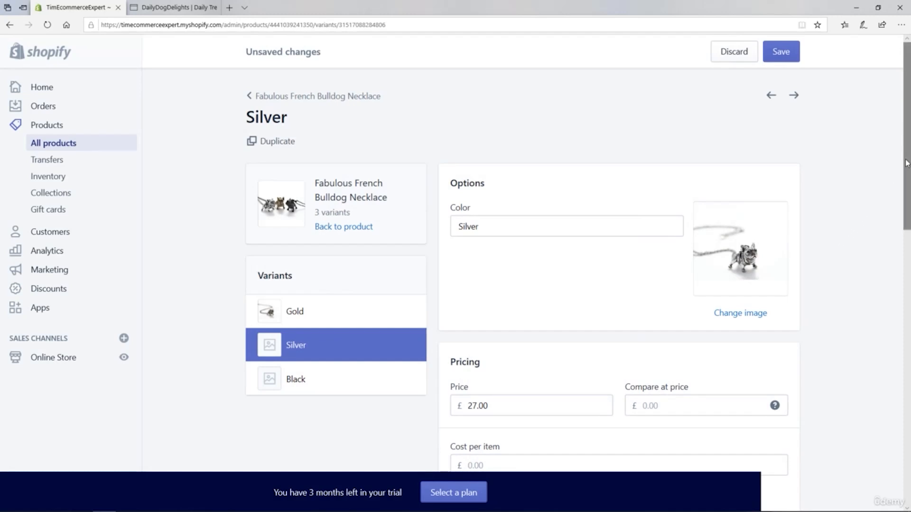
drag(907, 162, 907, 256)
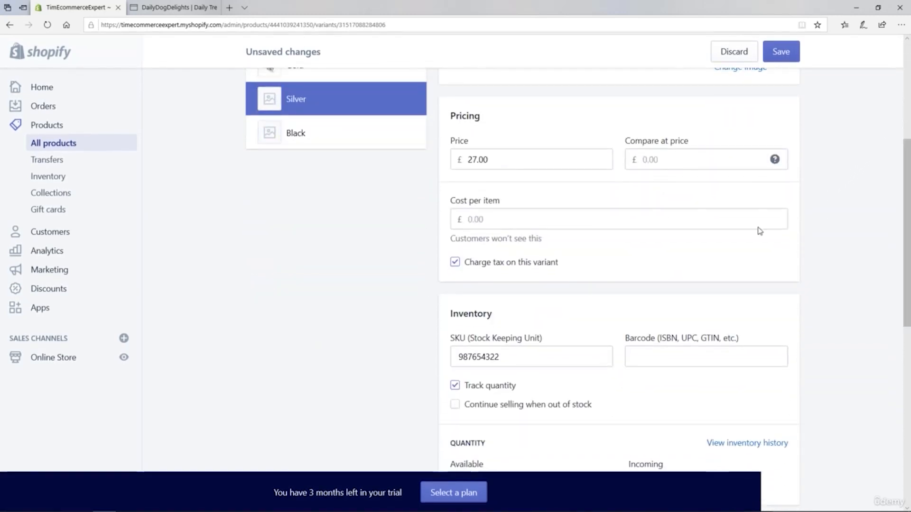
click(682, 157)
text(27)
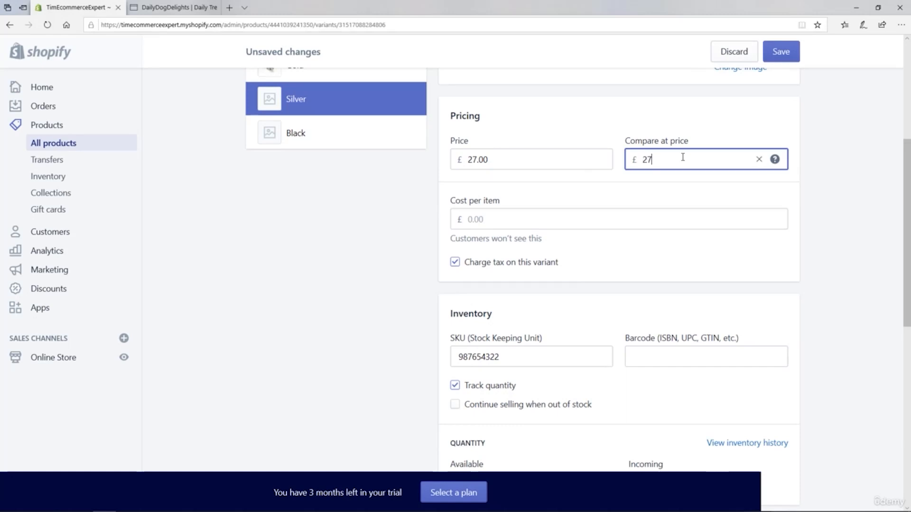
click(554, 195)
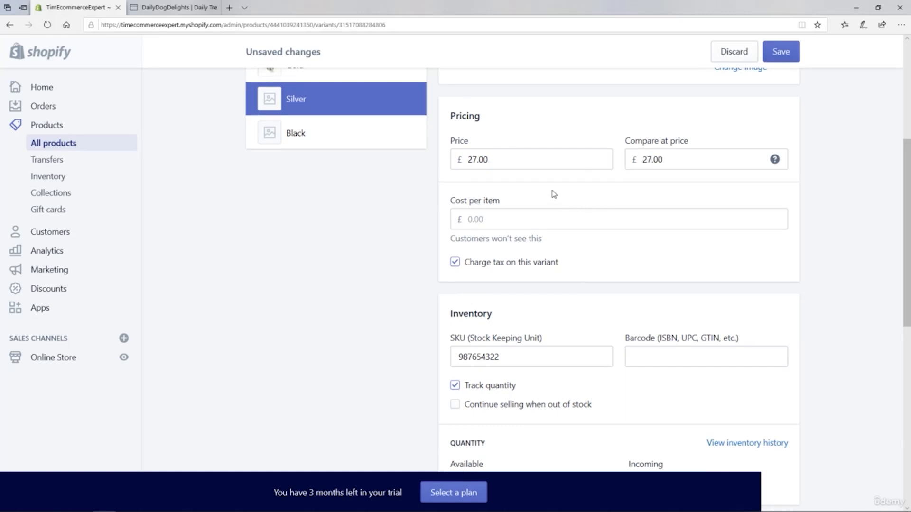
Set the Silver variant's cost per item to £10 and save the variant
click(495, 222)
text(10)
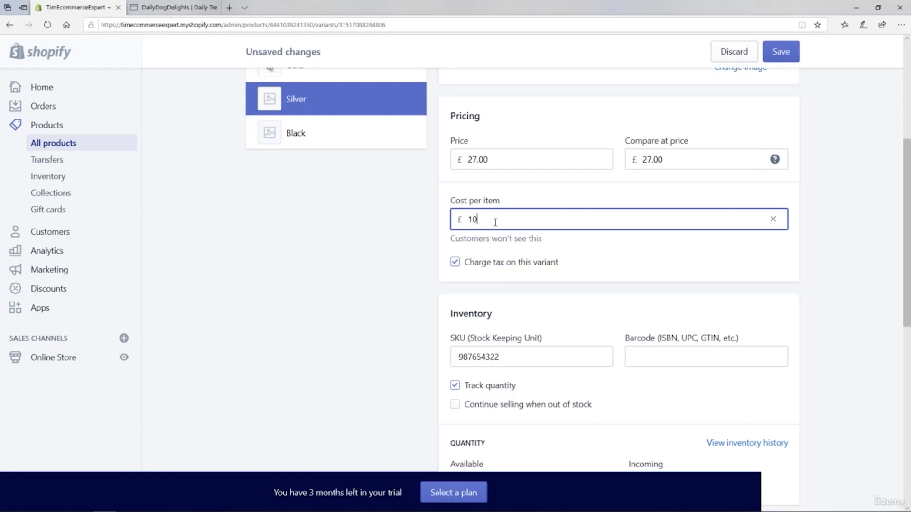
click(902, 304)
drag(907, 293, 910, 482)
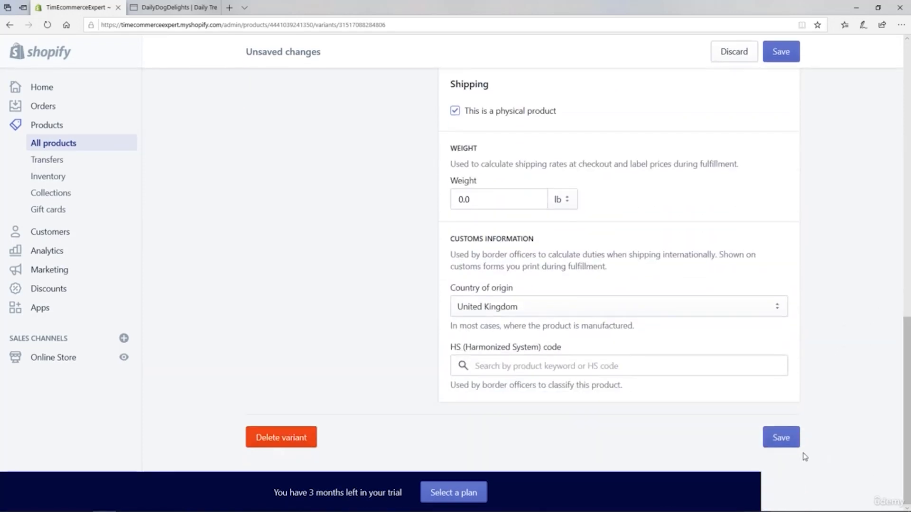
click(787, 441)
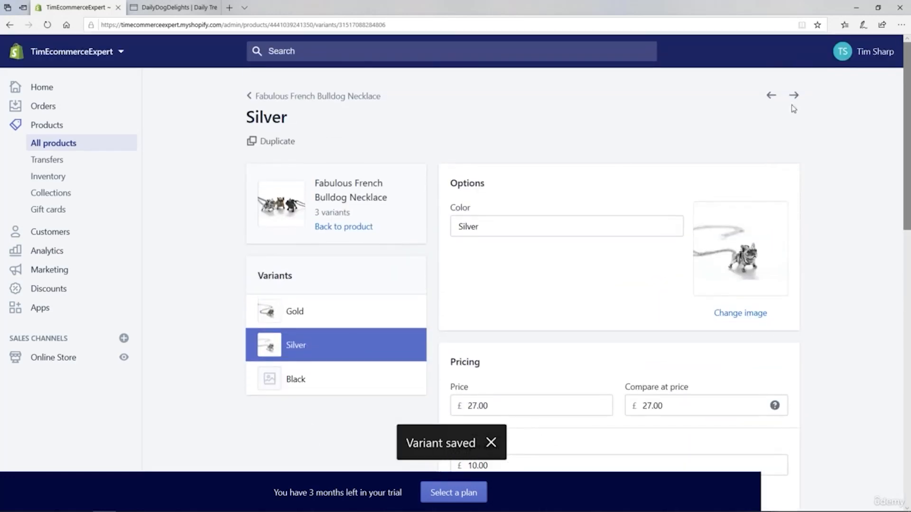
Give the Black variant the black bulldog image, a price of £25 and a compare-at price of £28
click(273, 378)
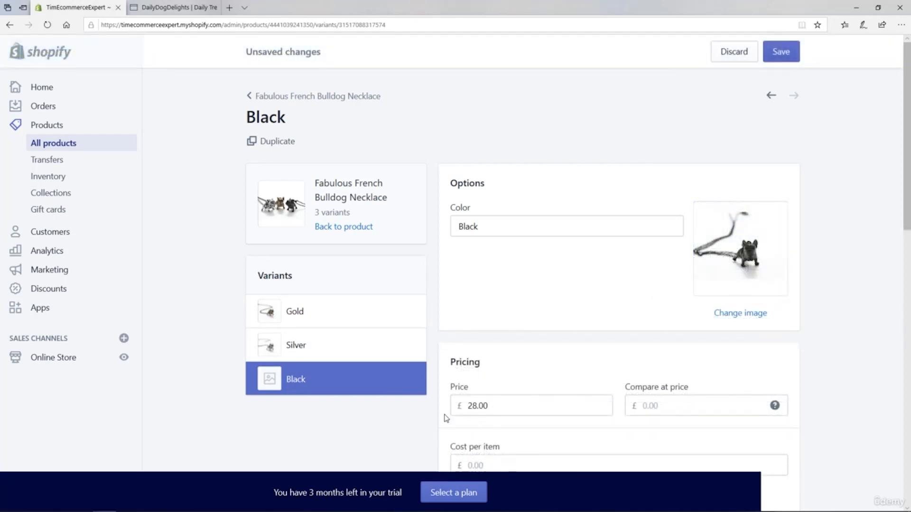
drag(472, 406, 476, 408)
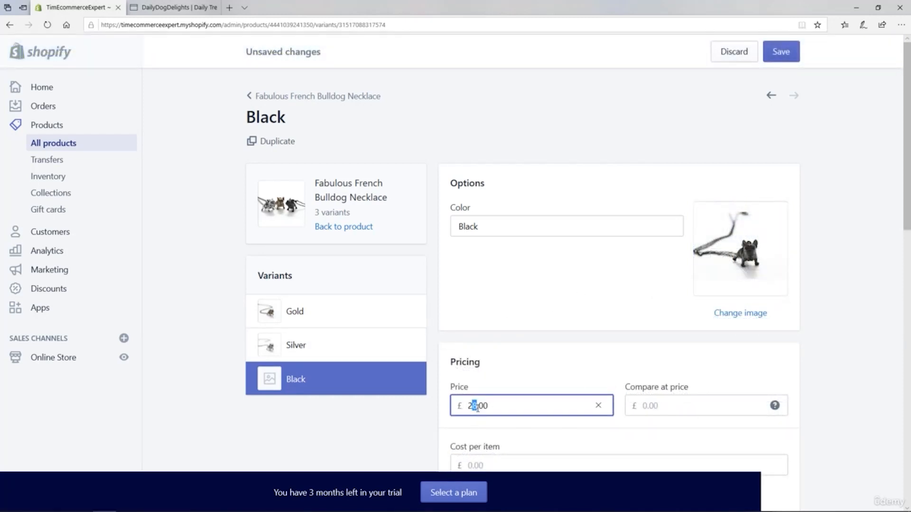
text(5)
click(638, 406)
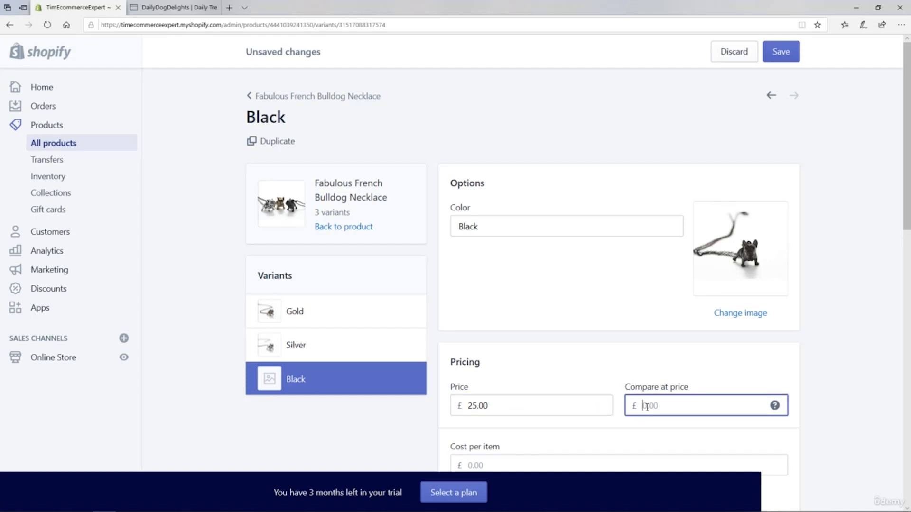
text(28)
Set the Black variant's cost per item to £10 and save the variant
scroll(906, 213, down, 3)
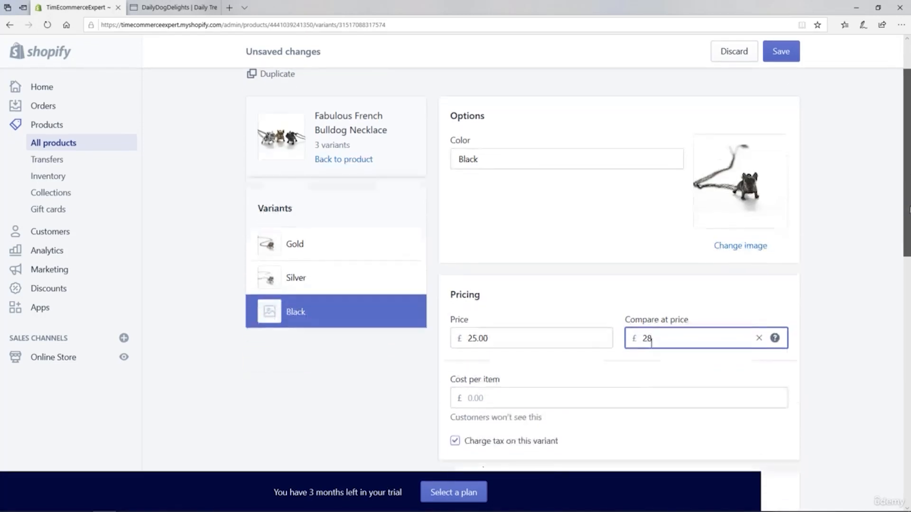
scroll(584, 258, down, 2)
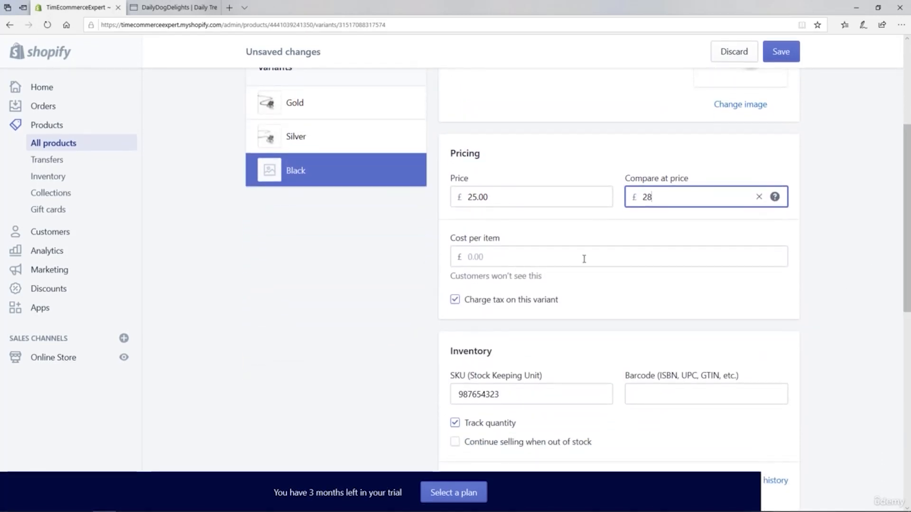
click(536, 262)
text(10)
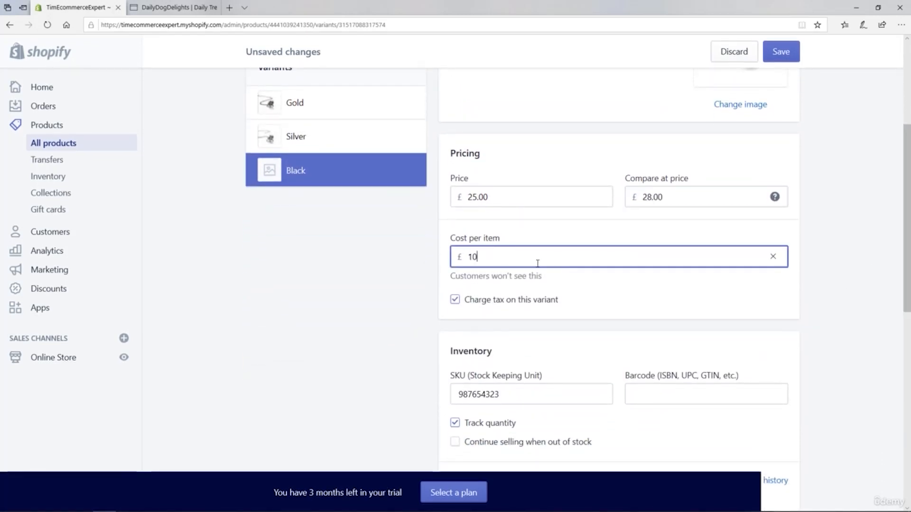
scroll(907, 210, down, 10)
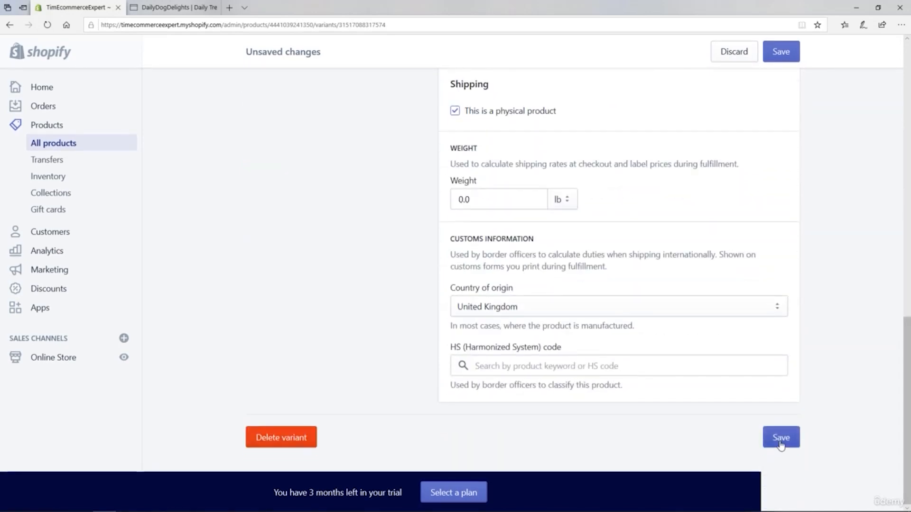
click(780, 443)
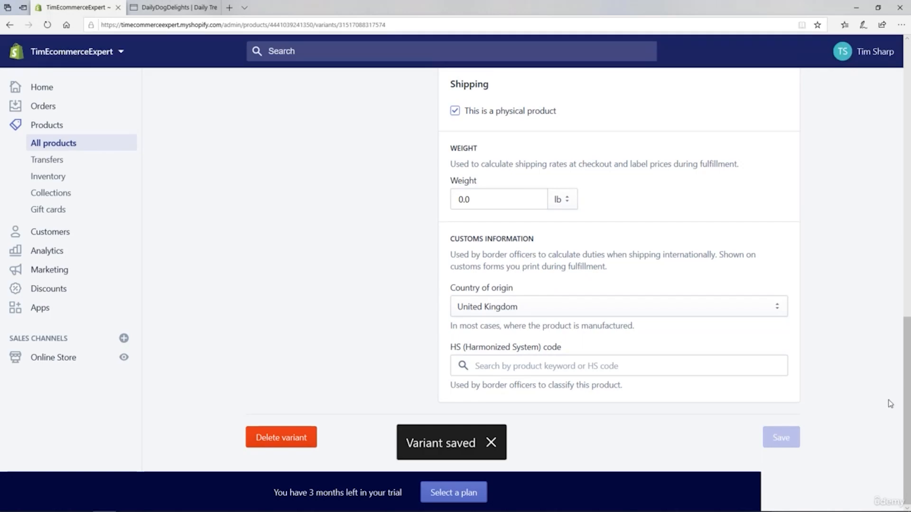
Return to the French bulldog necklace product and review the images, prices and quantities of its color variants
drag(899, 398, 905, 99)
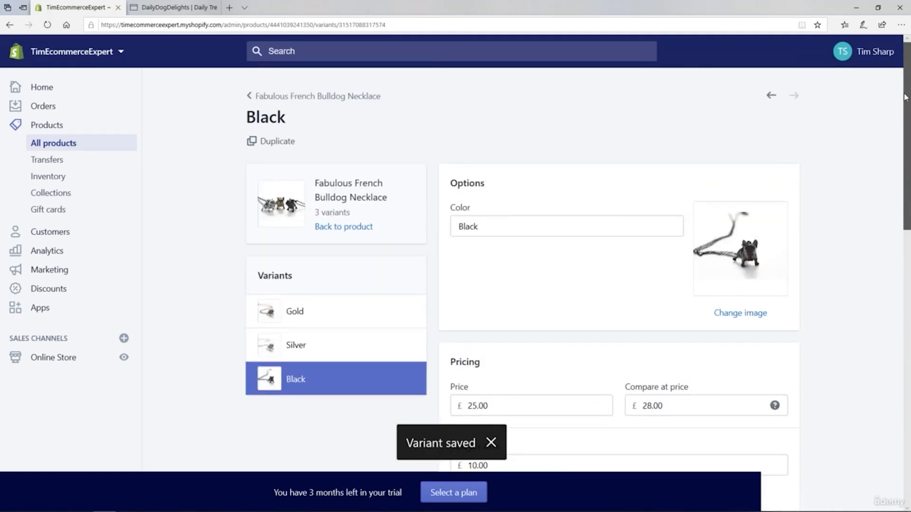
click(300, 100)
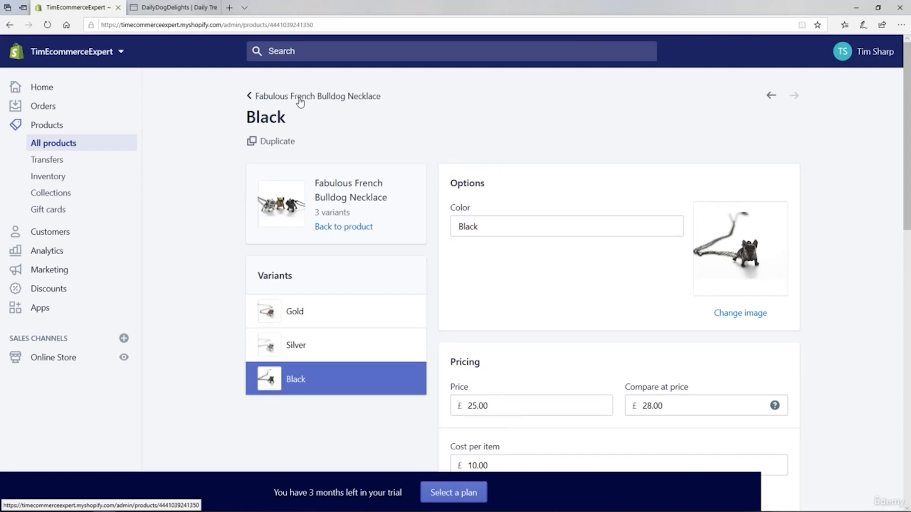
drag(906, 90, 908, 318)
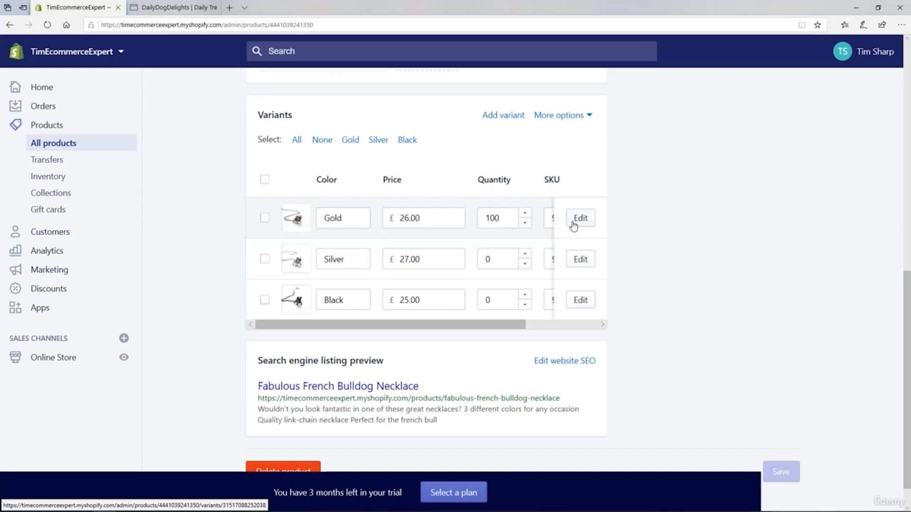
Switch to the Daily Dog Delights storefront and open the Fabulous French Bulldog Necklace from the catalog
click(163, 9)
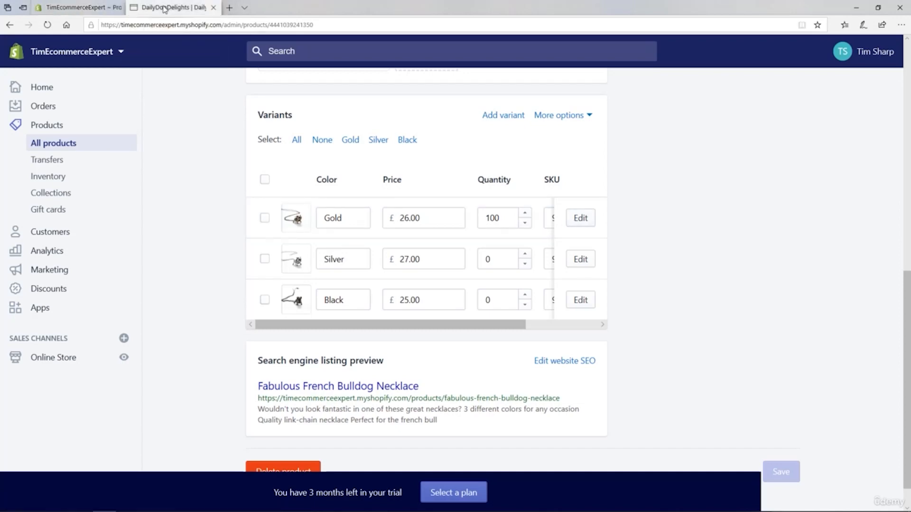
click(409, 86)
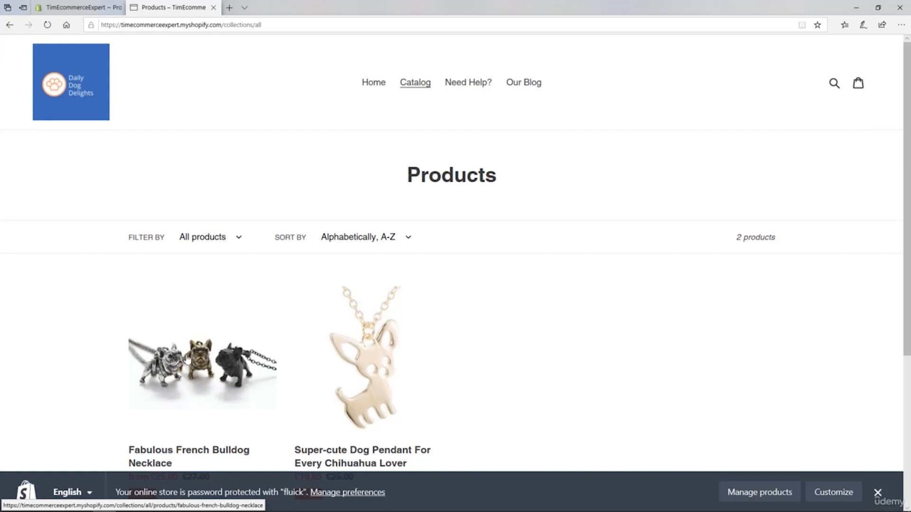
click(184, 359)
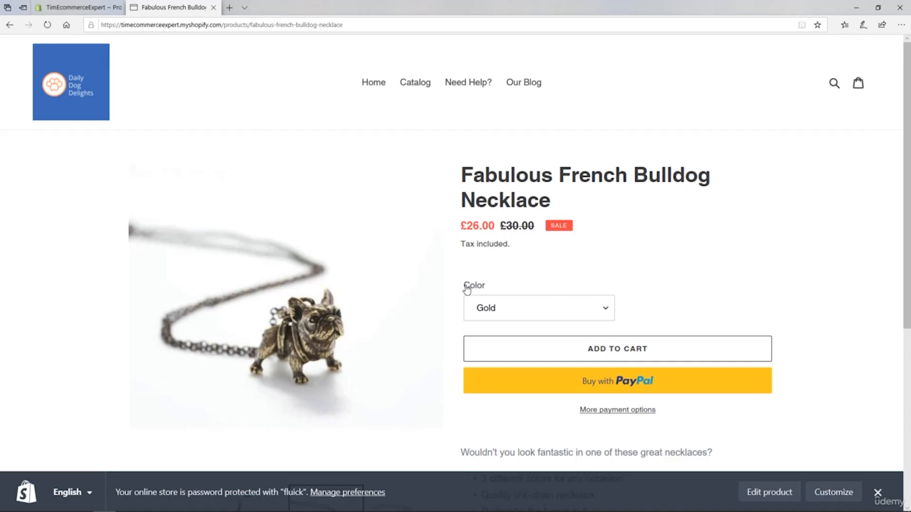
Check the necklace's image, price and availability on the storefront for the Silver and Black colors
drag(466, 288, 493, 291)
click(608, 311)
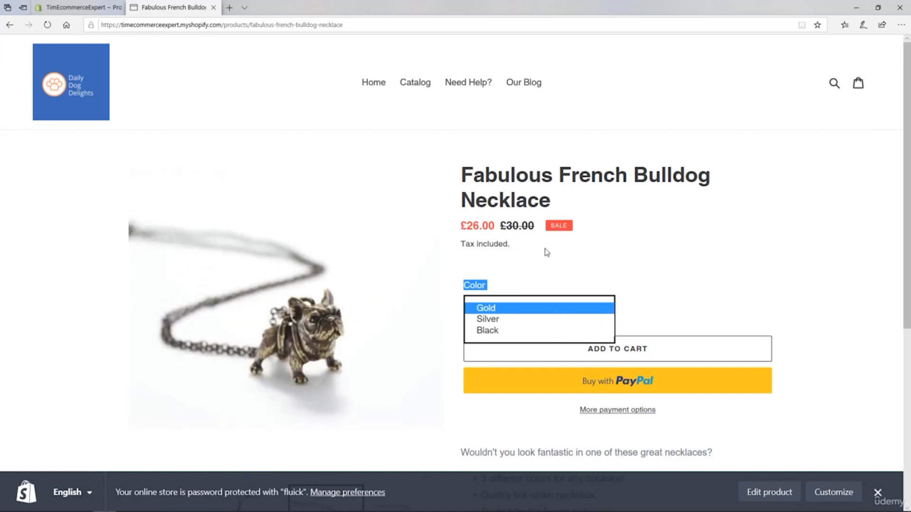
click(479, 319)
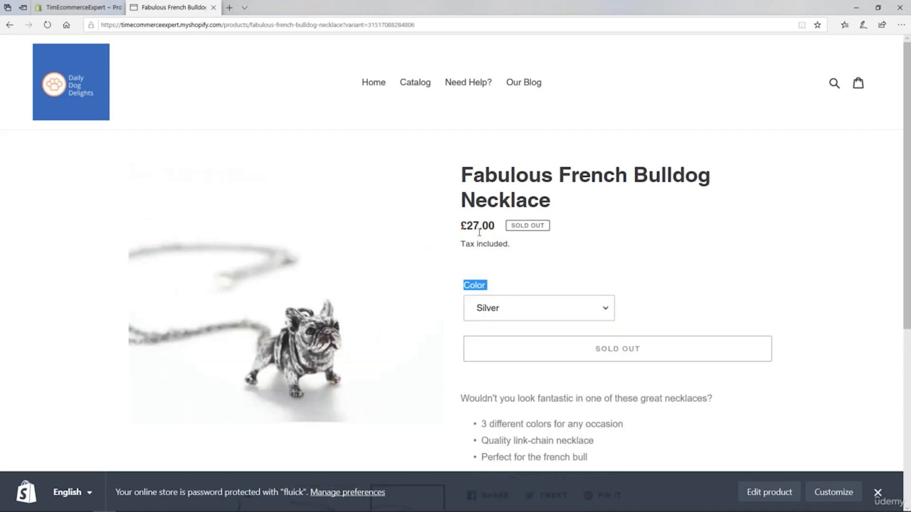
click(503, 313)
click(493, 320)
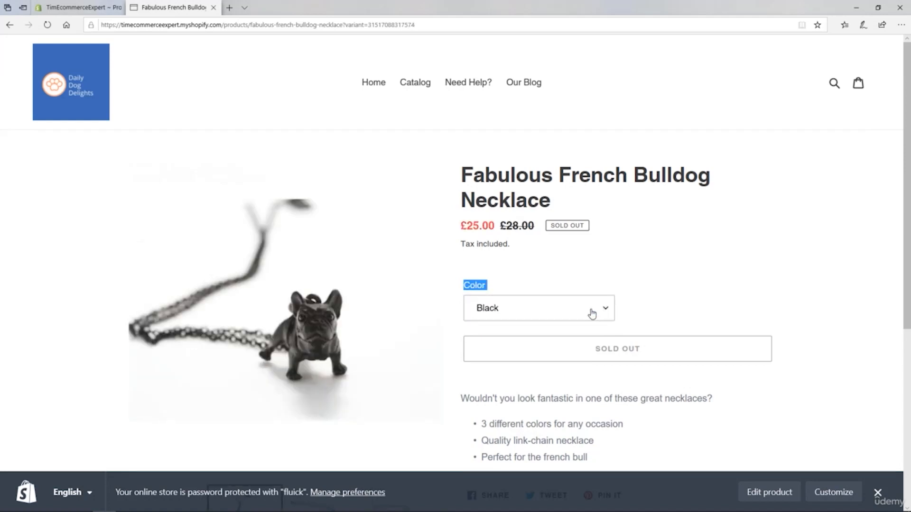
Check the necklace's group photo in the storefront gallery, and the image, price and availability for the Gold color
drag(906, 215, 903, 299)
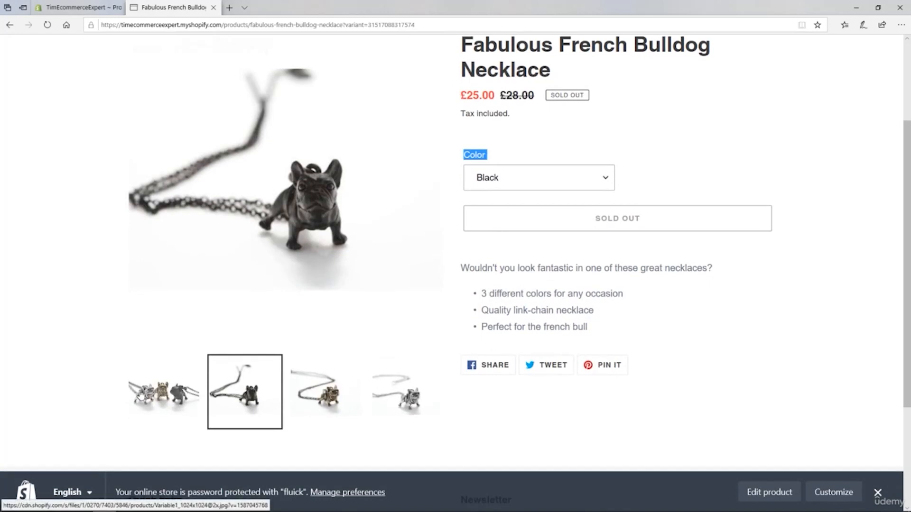
click(151, 396)
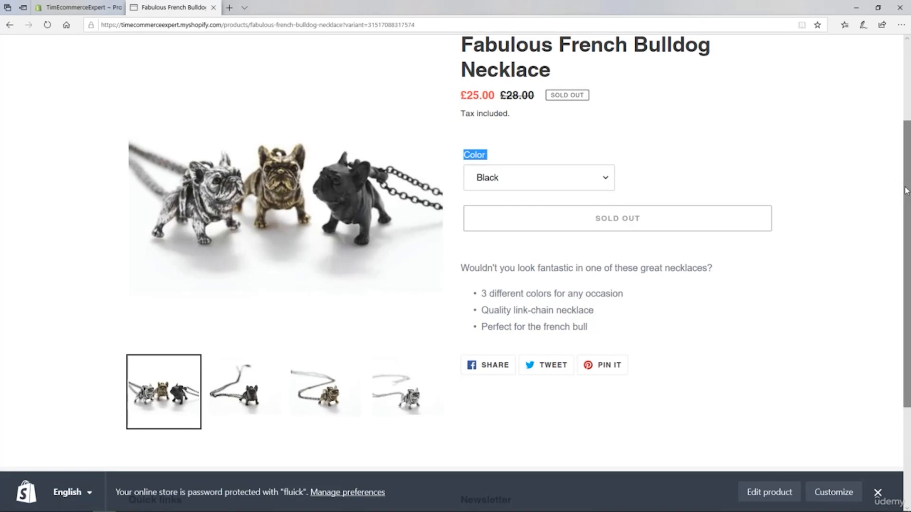
scroll(904, 190, up, 3)
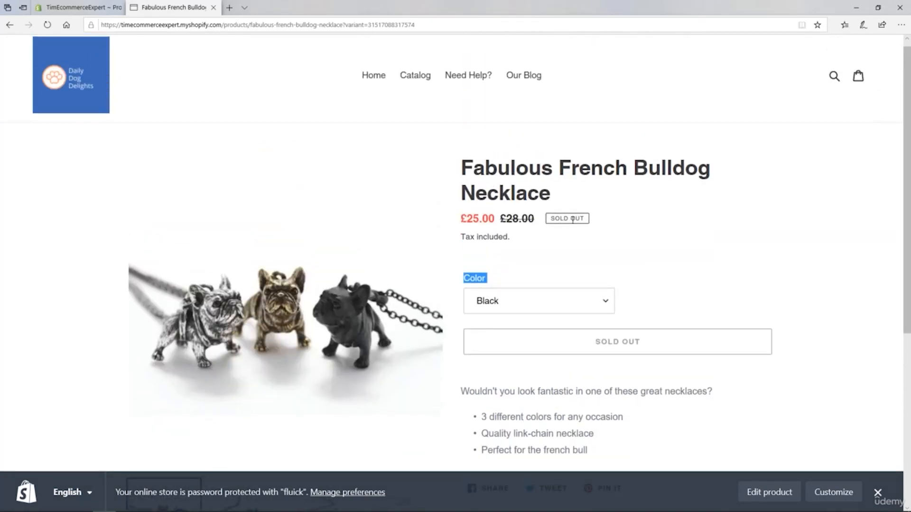
click(516, 309)
click(496, 279)
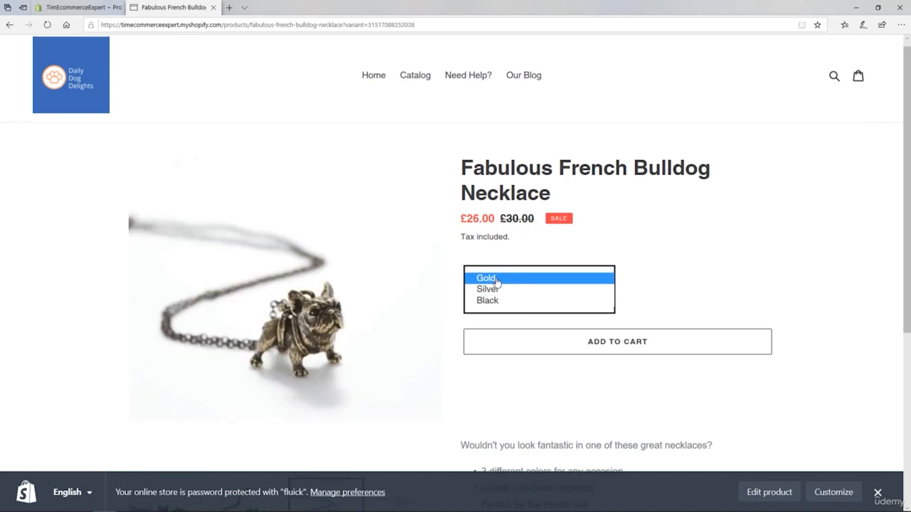
double_click(497, 279)
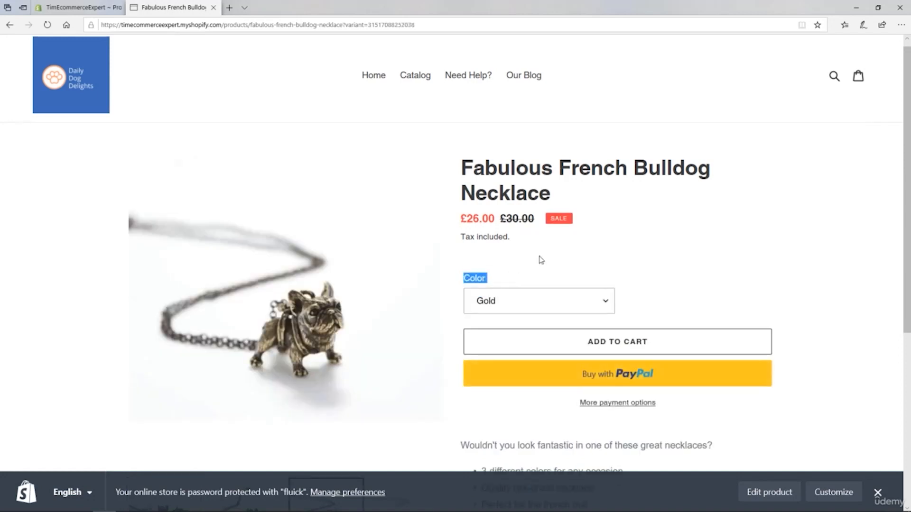
click(542, 303)
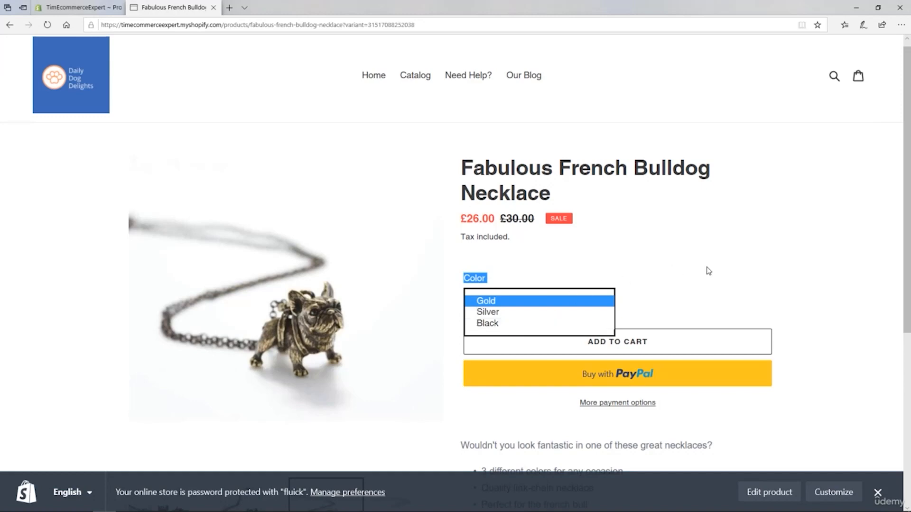
Switch to the Shopify admin, set the Silver variant's available quantity to 50 and save the variant
click(71, 11)
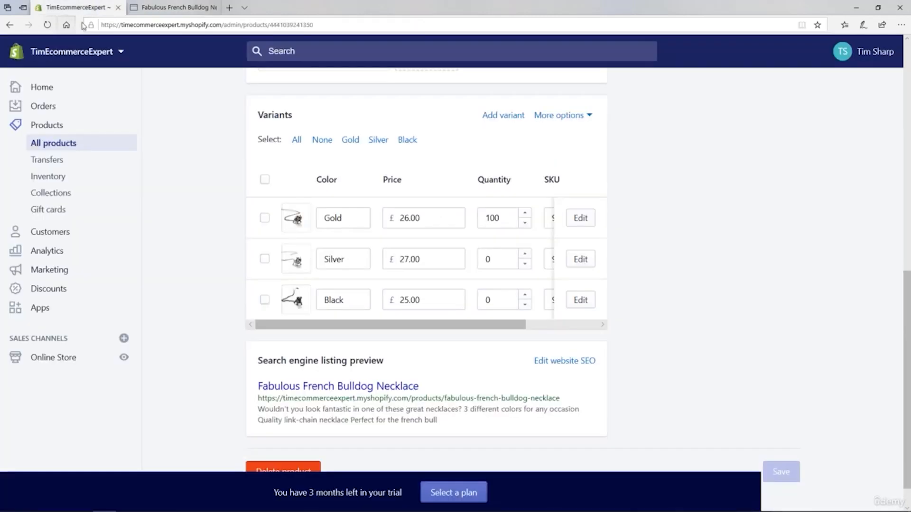
click(577, 264)
drag(908, 140, 908, 300)
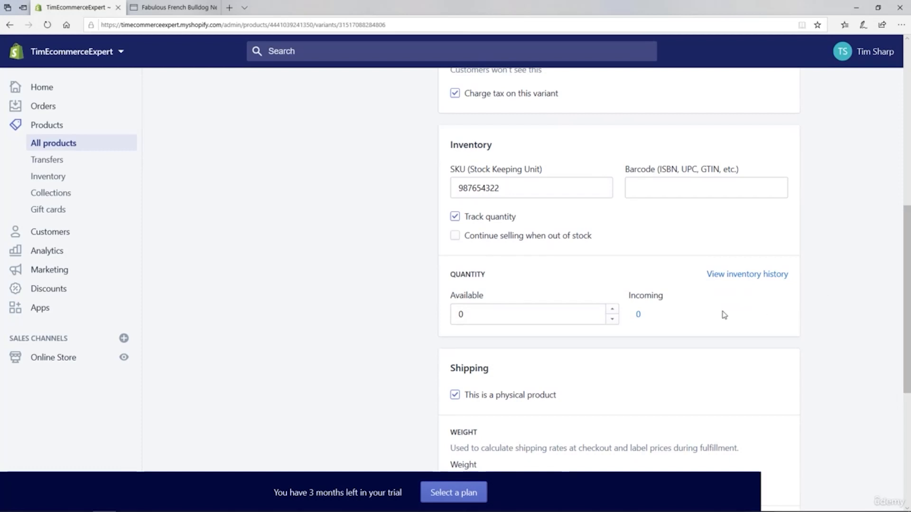
click(476, 312)
key(BackSpace)
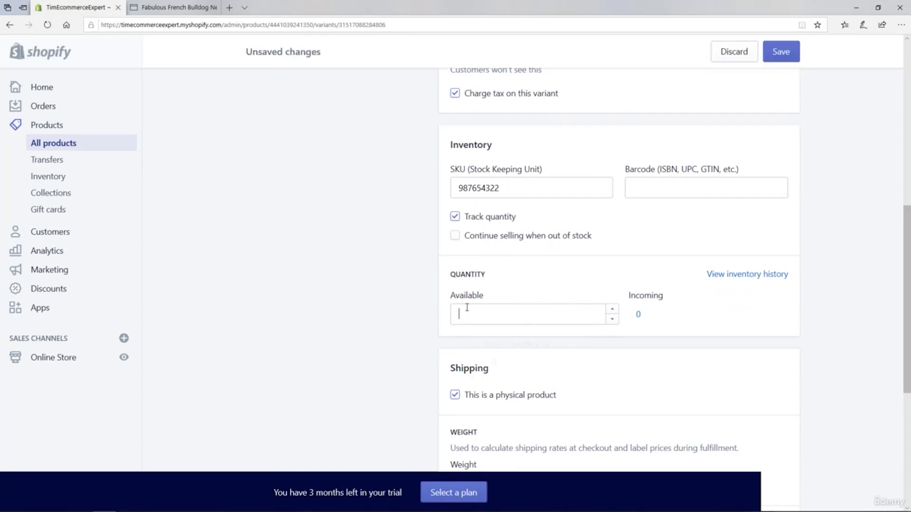
text(50)
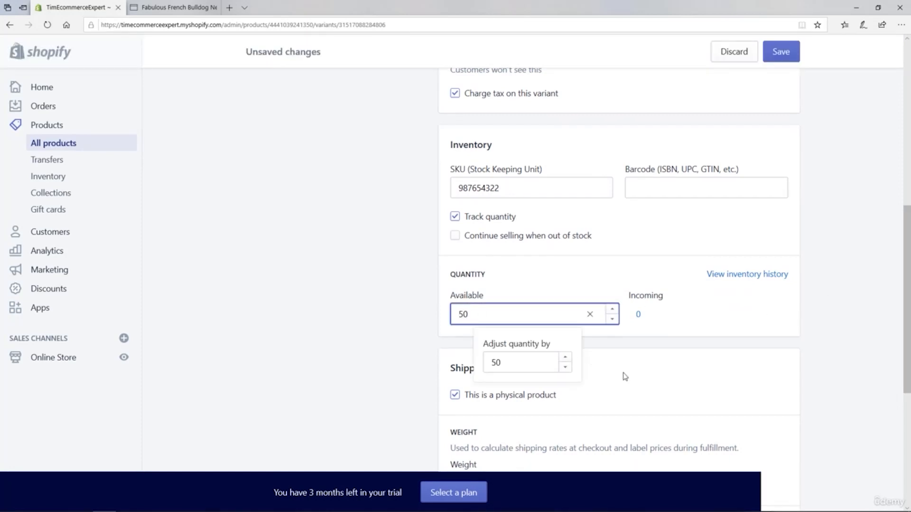
click(636, 379)
scroll(826, 425, down, 6)
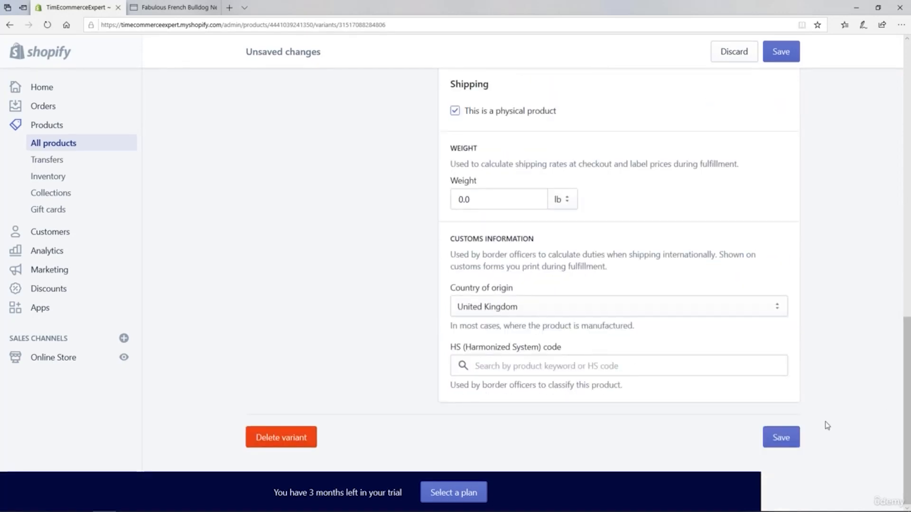
click(795, 436)
Set the Black variant's available quantity to 80 and save the variant
scroll(616, 285, up, 10)
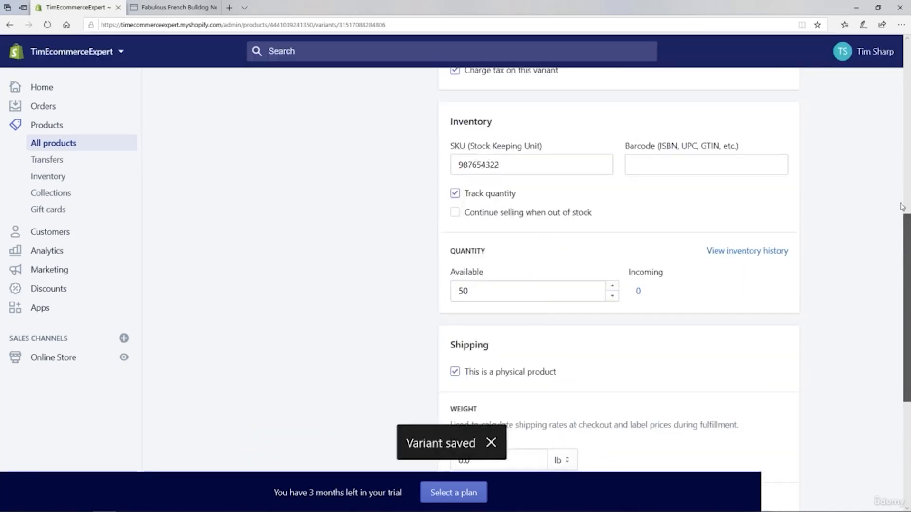
click(344, 246)
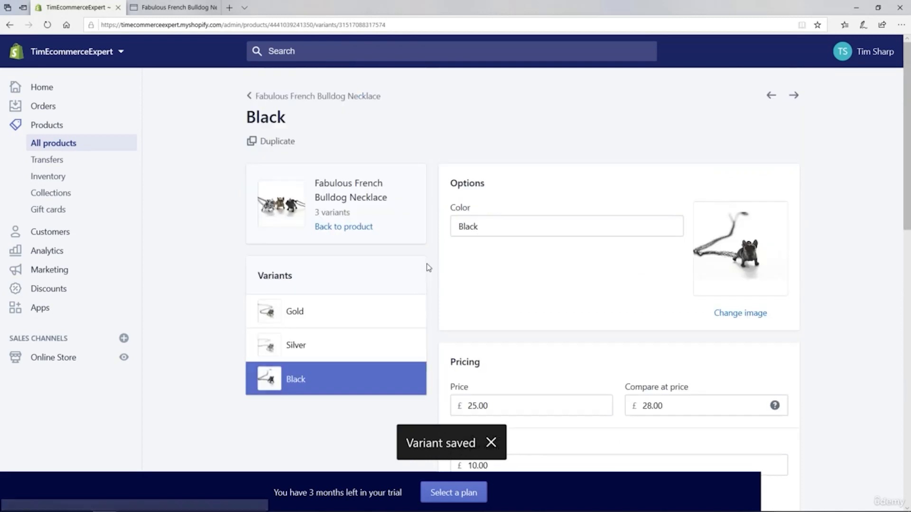
scroll(427, 266, down, 7)
scroll(483, 311, down, 2)
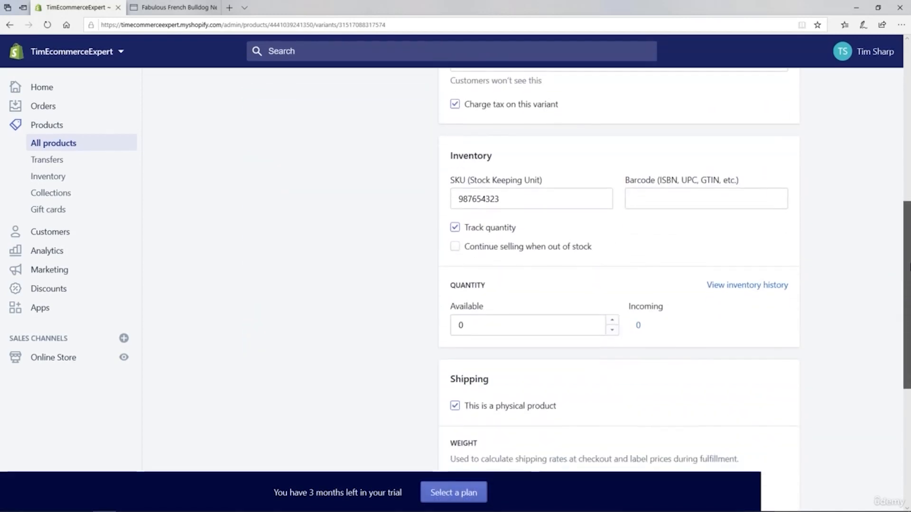
click(459, 317)
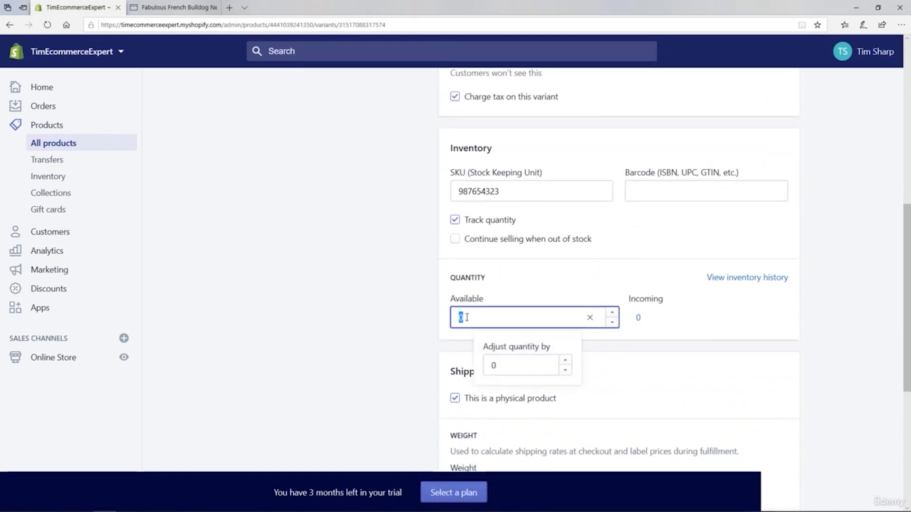
text(80)
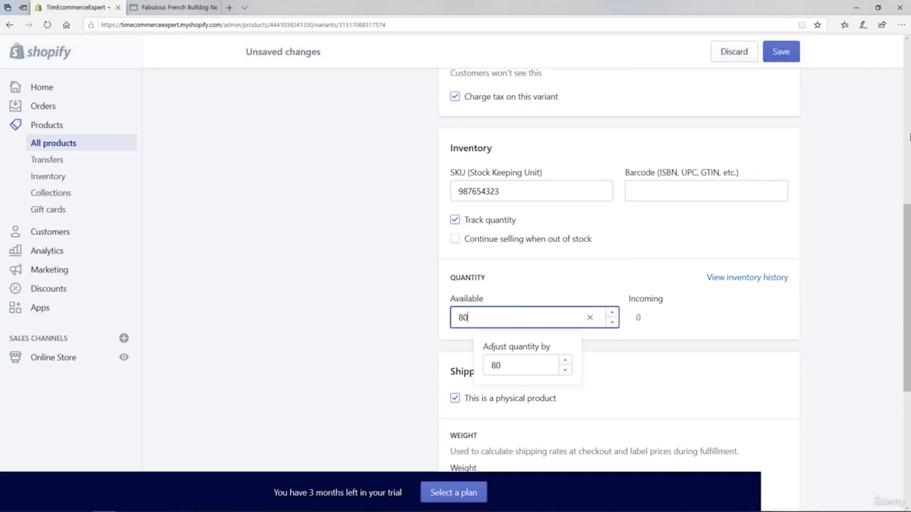
scroll(907, 220, down, 6)
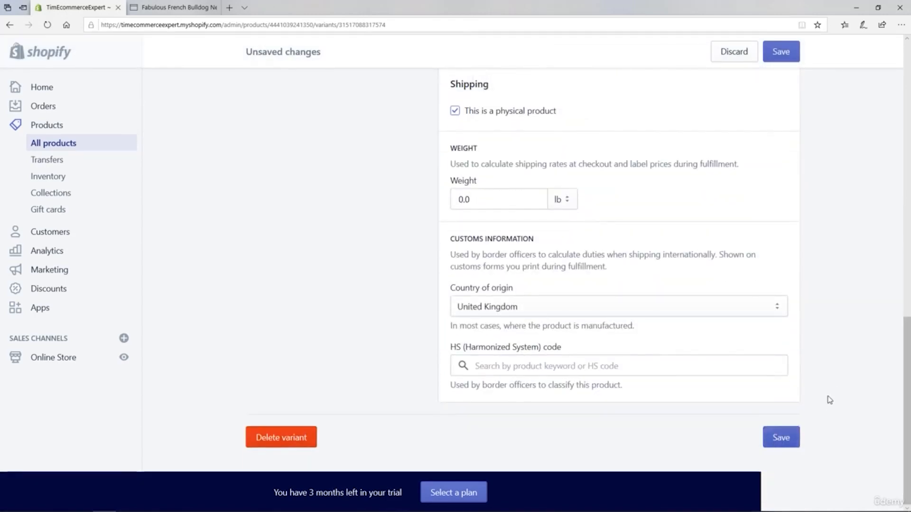
key(ctrl+s)
Reload the necklace's storefront page and check the availability of the Silver and Black colors
click(170, 8)
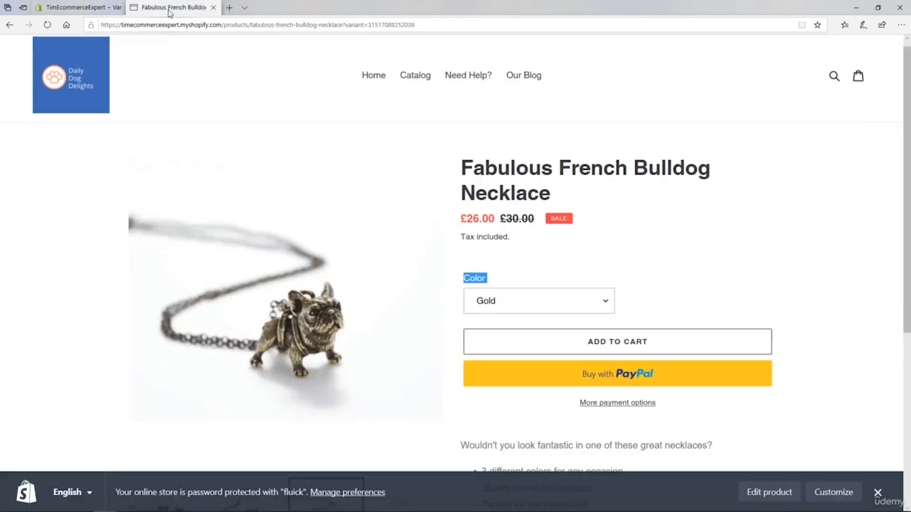
key(F5)
click(547, 306)
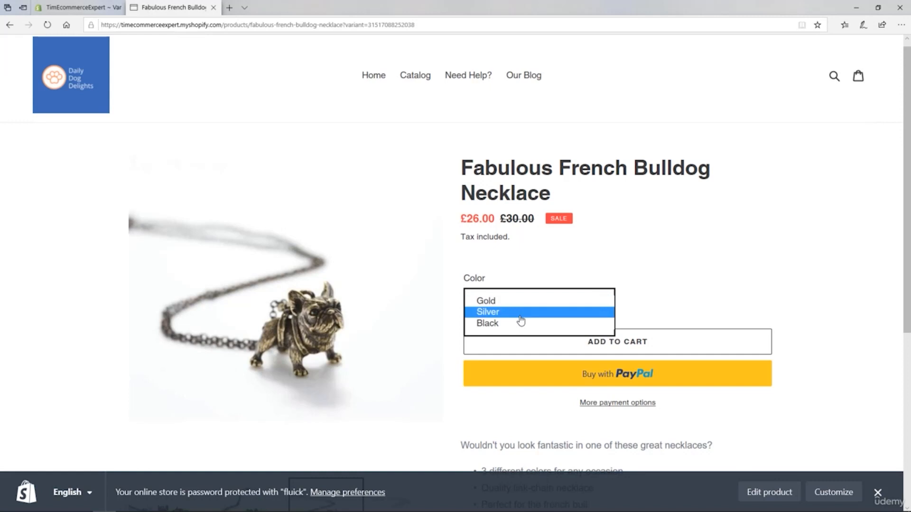
click(522, 313)
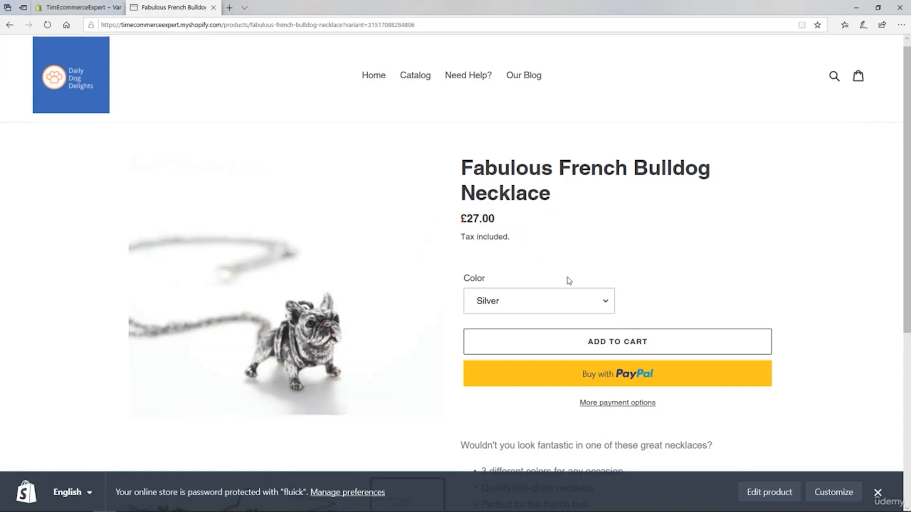
click(549, 309)
click(498, 311)
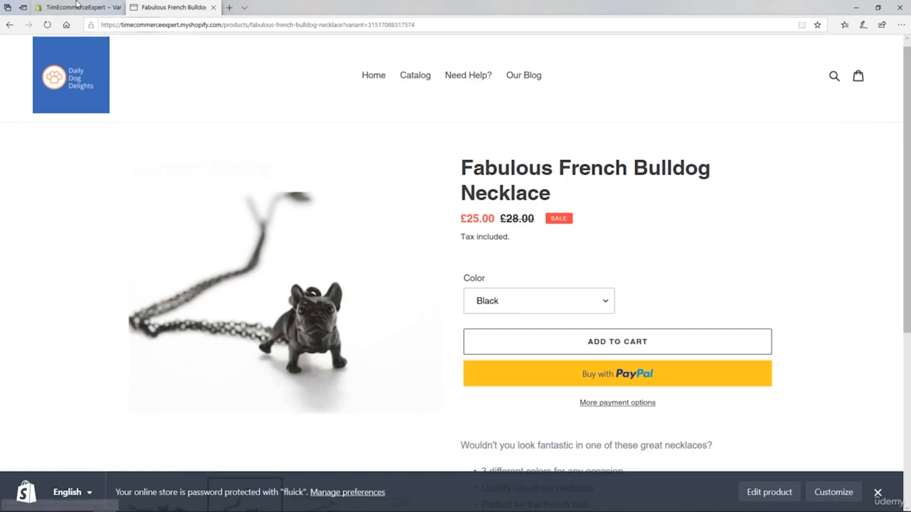
Return to the admin's product list, open Stunning Dog Pendant - Life Is Simply Better and review its description, media and pricing
click(62, 10)
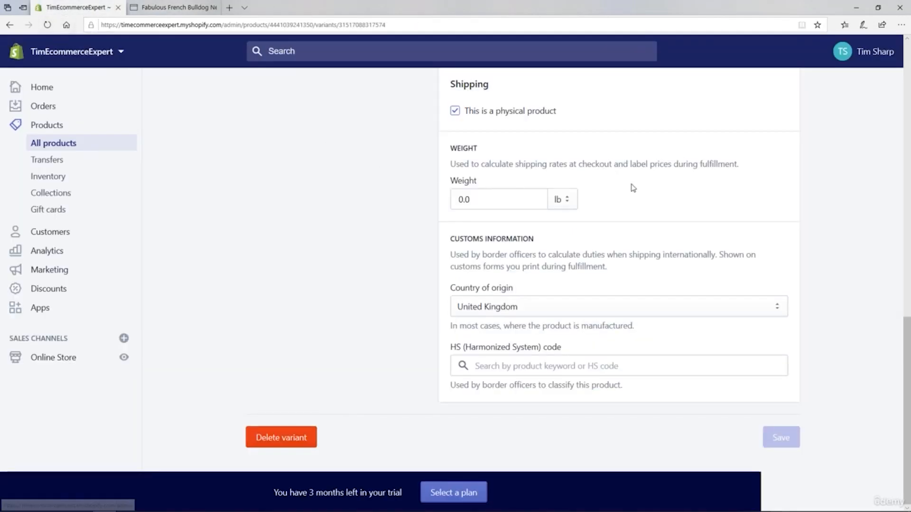
scroll(907, 364, up, 10)
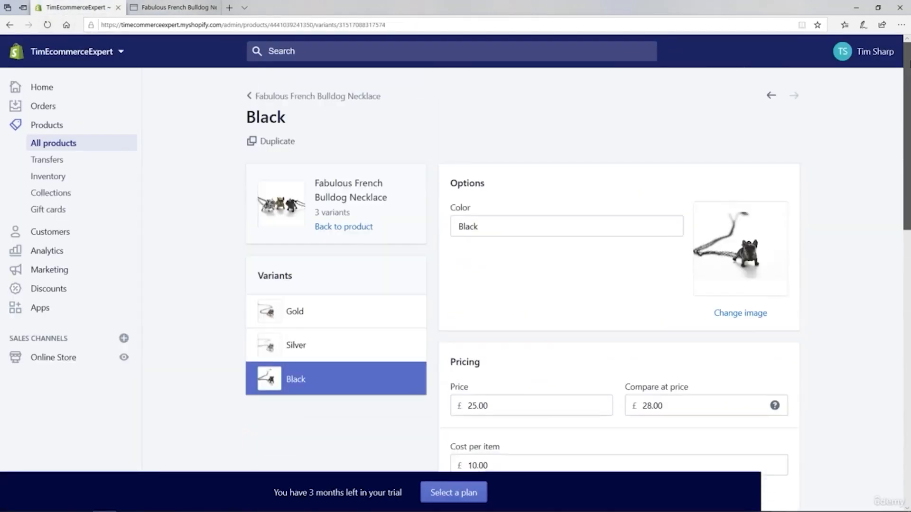
click(46, 148)
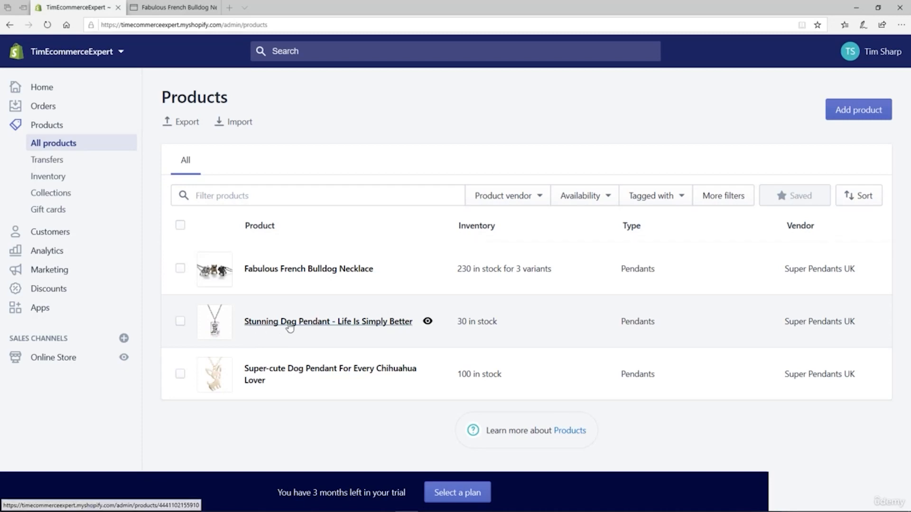
click(342, 330)
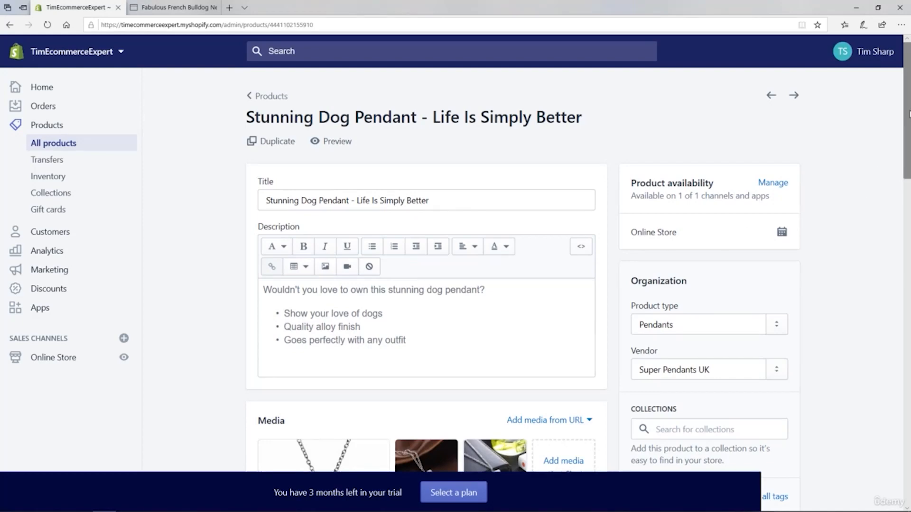
scroll(908, 125, down, 4)
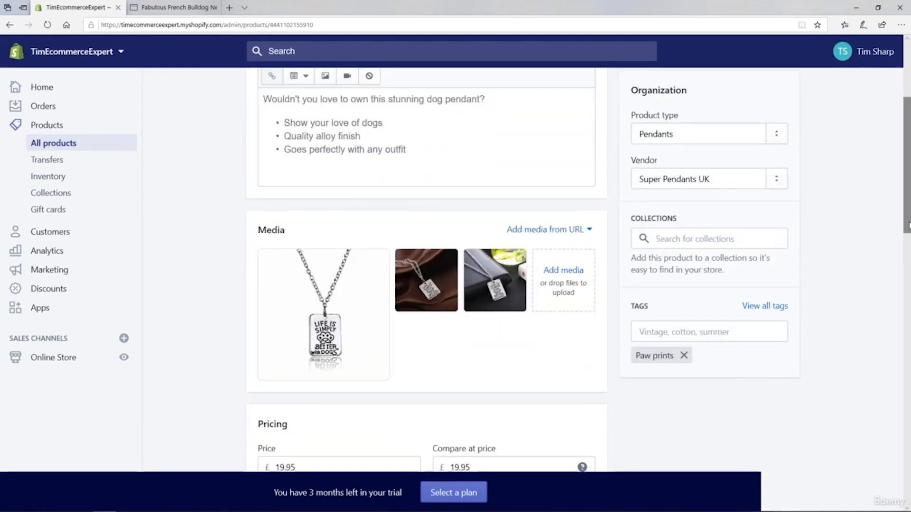
scroll(908, 225, down, 2)
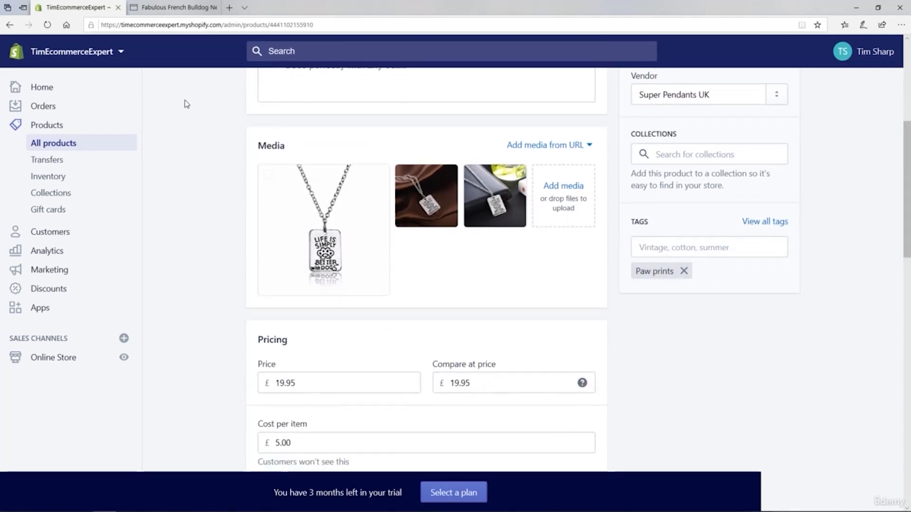
Switch to the Daily Dog Delights storefront and open the product catalog
click(182, 12)
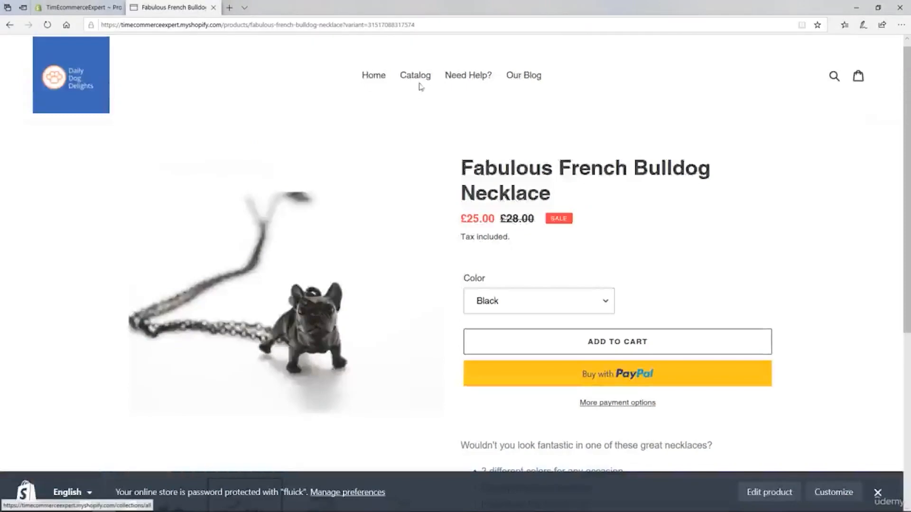
click(420, 81)
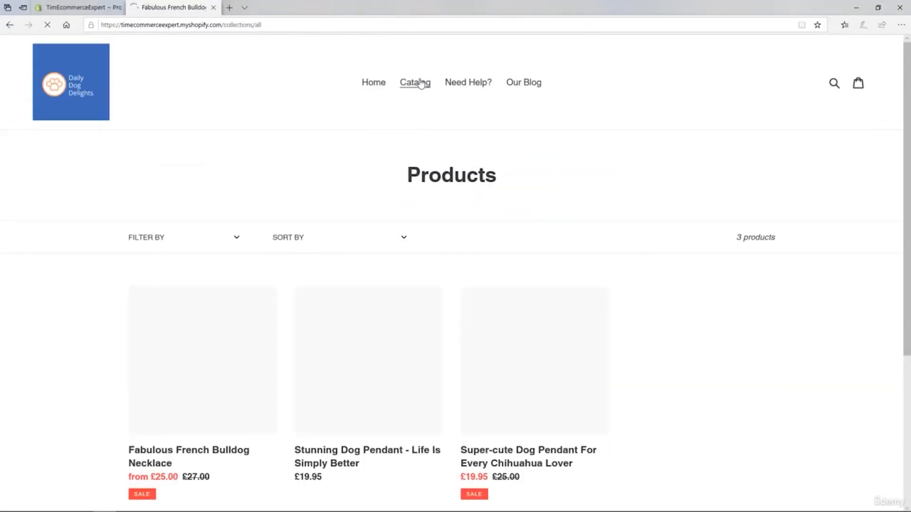